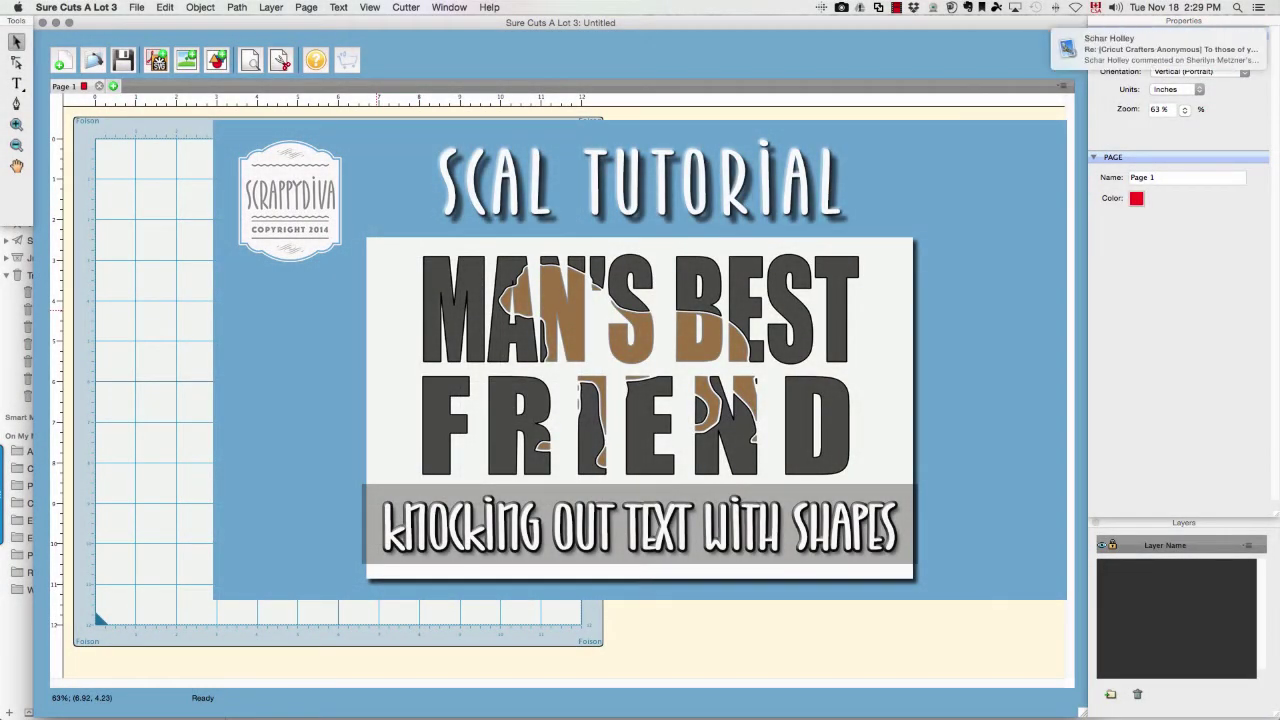
# Switch to the Text tool, with Impact at 1.00 inch as the font
pyautogui.click(376, 314)
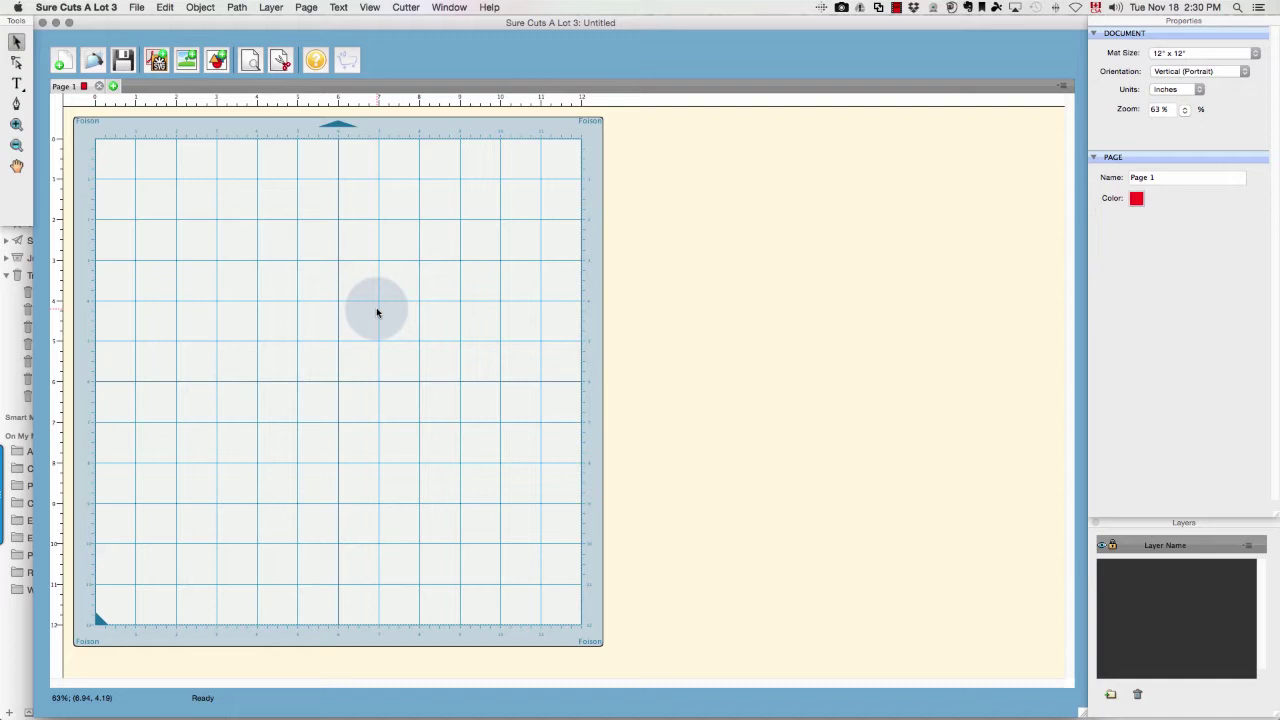
pyautogui.press('t')
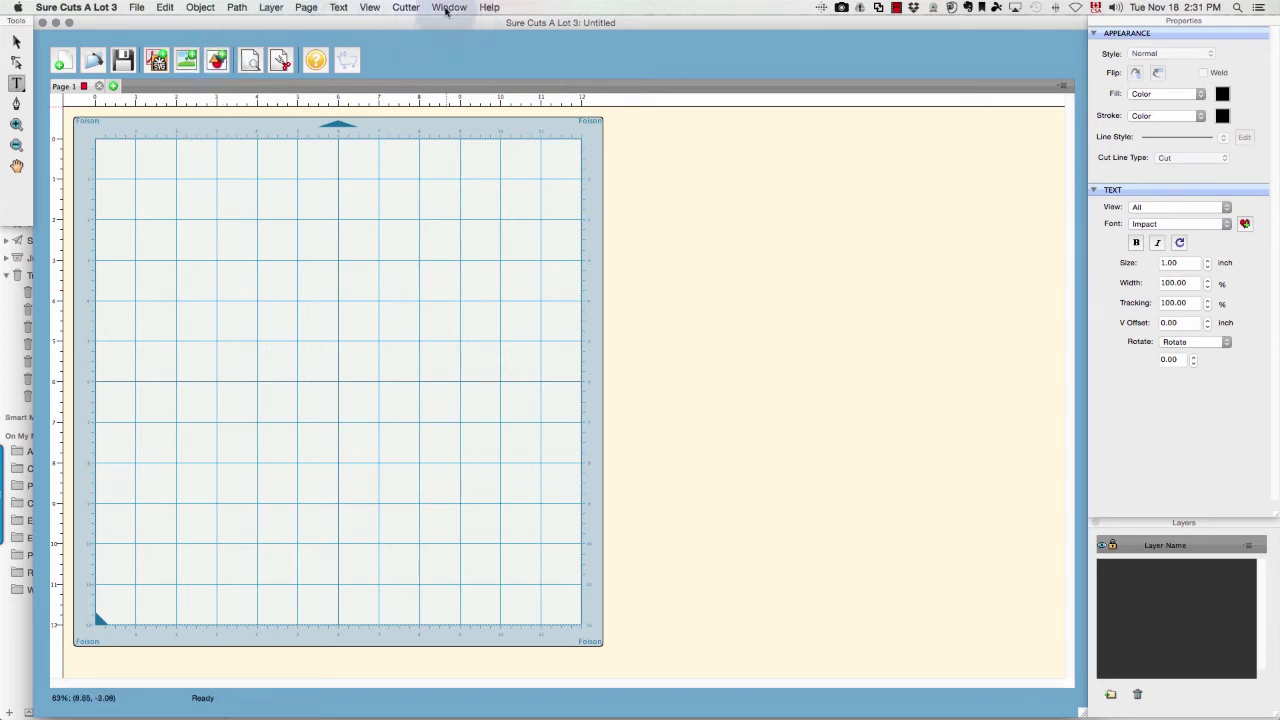
# Show the My Library panel on its Fonts tab with Impact glyph previews beside the mat
pyautogui.click(447, 8)
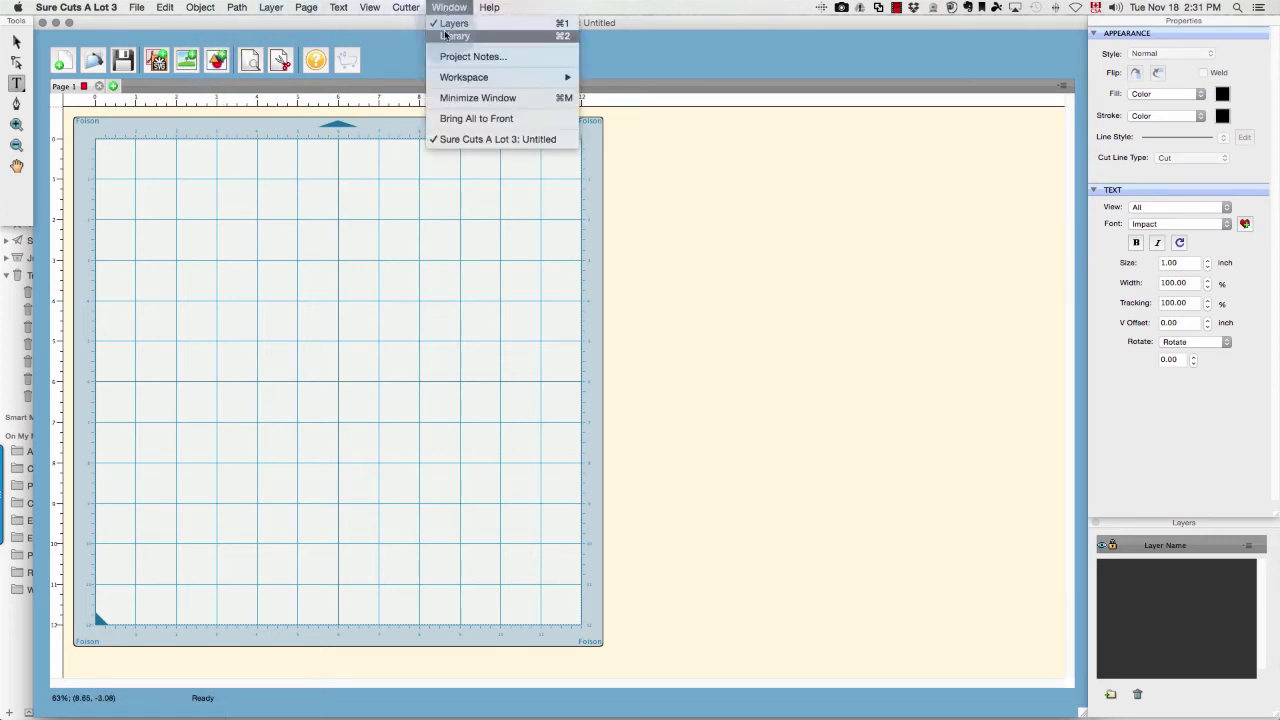
pyautogui.click(455, 36)
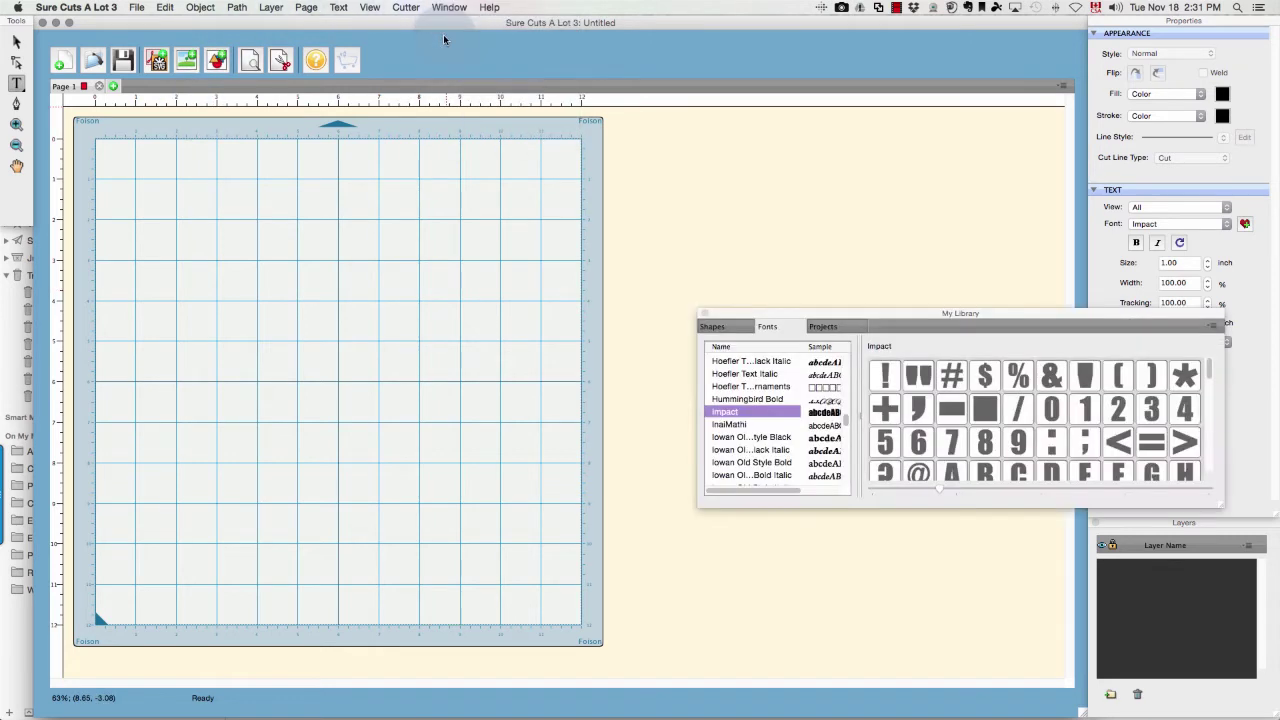
pyautogui.click(726, 330)
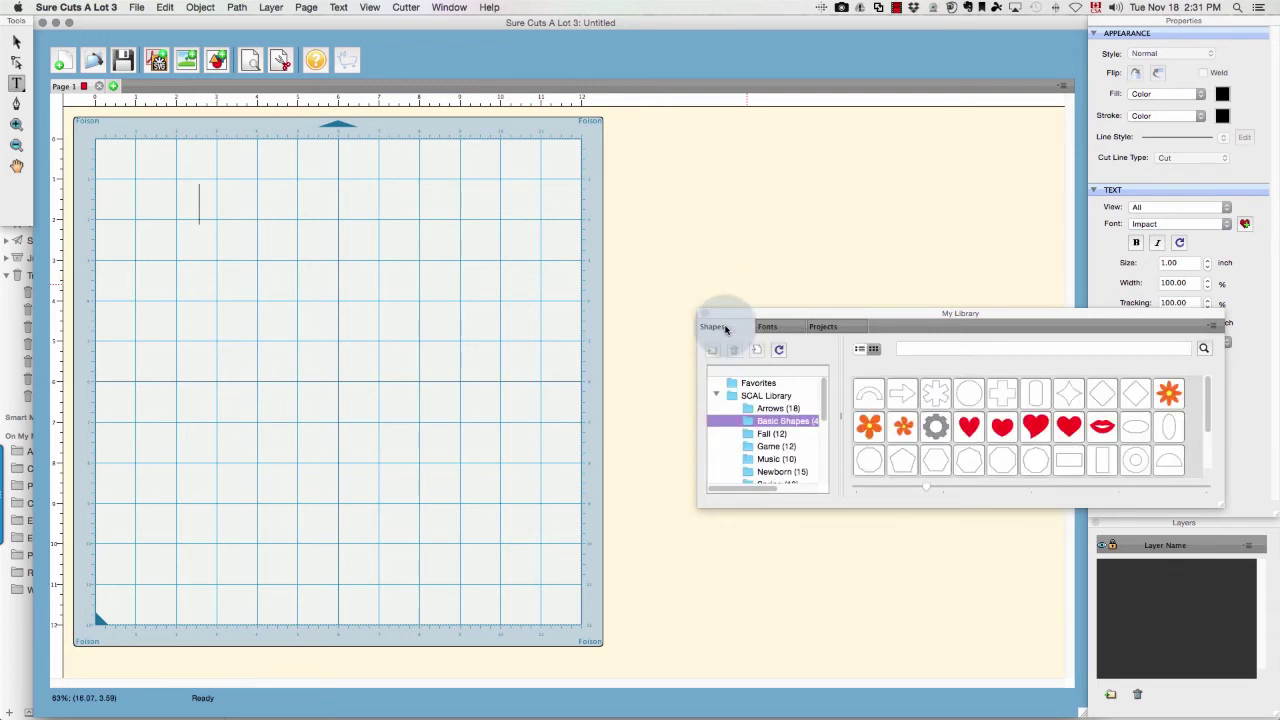
pyautogui.click(781, 330)
pyautogui.moveTo(777, 314); pyautogui.dragTo(623, 303)
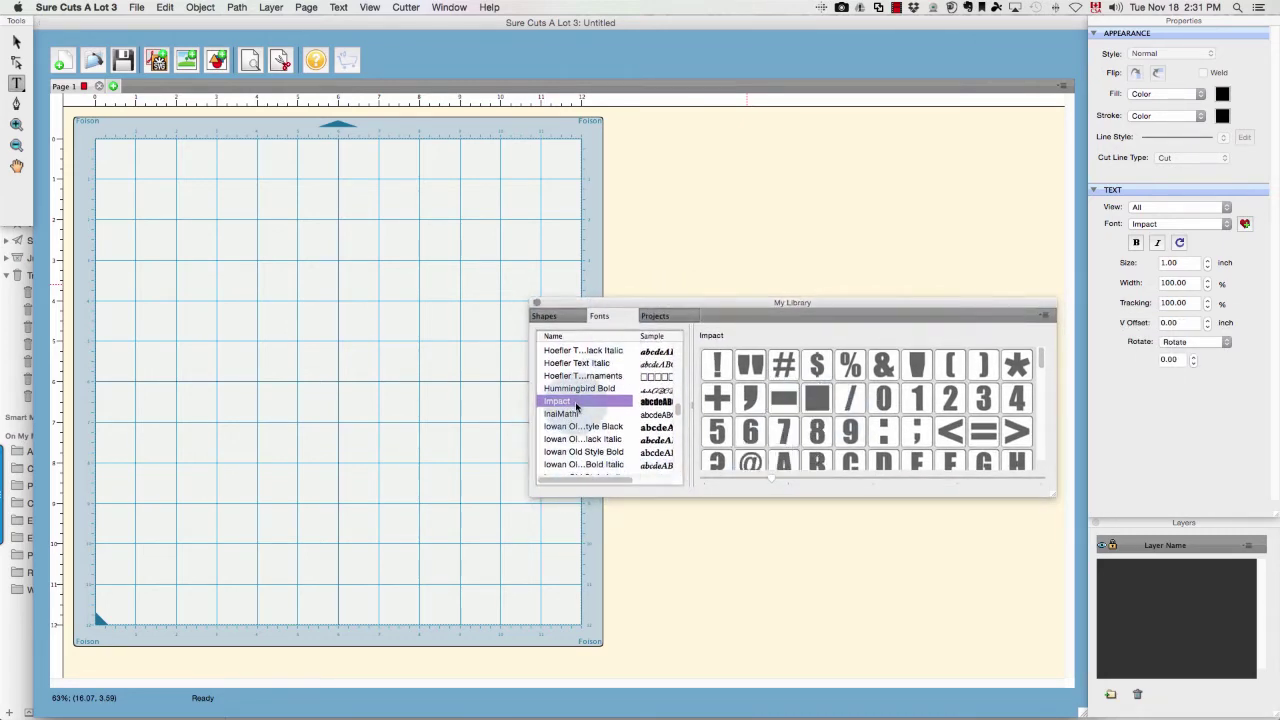
pyautogui.moveTo(669, 306); pyautogui.dragTo(713, 284)
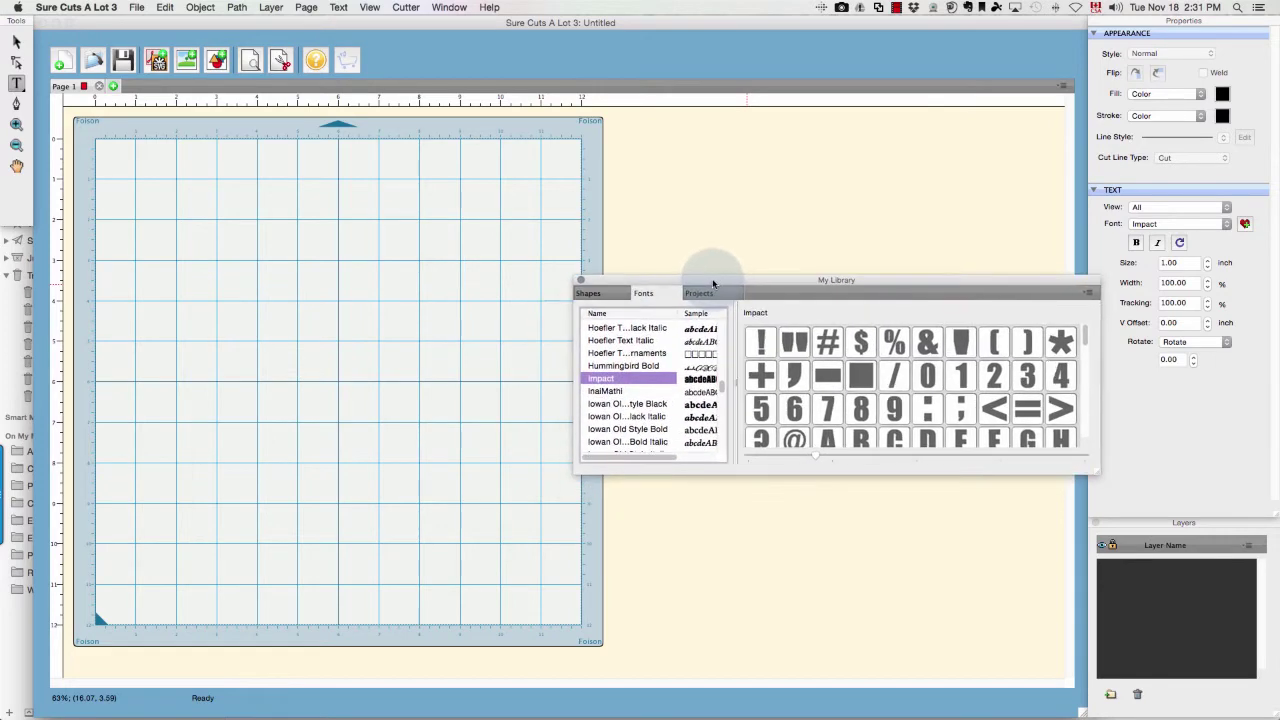
pyautogui.click(16, 103)
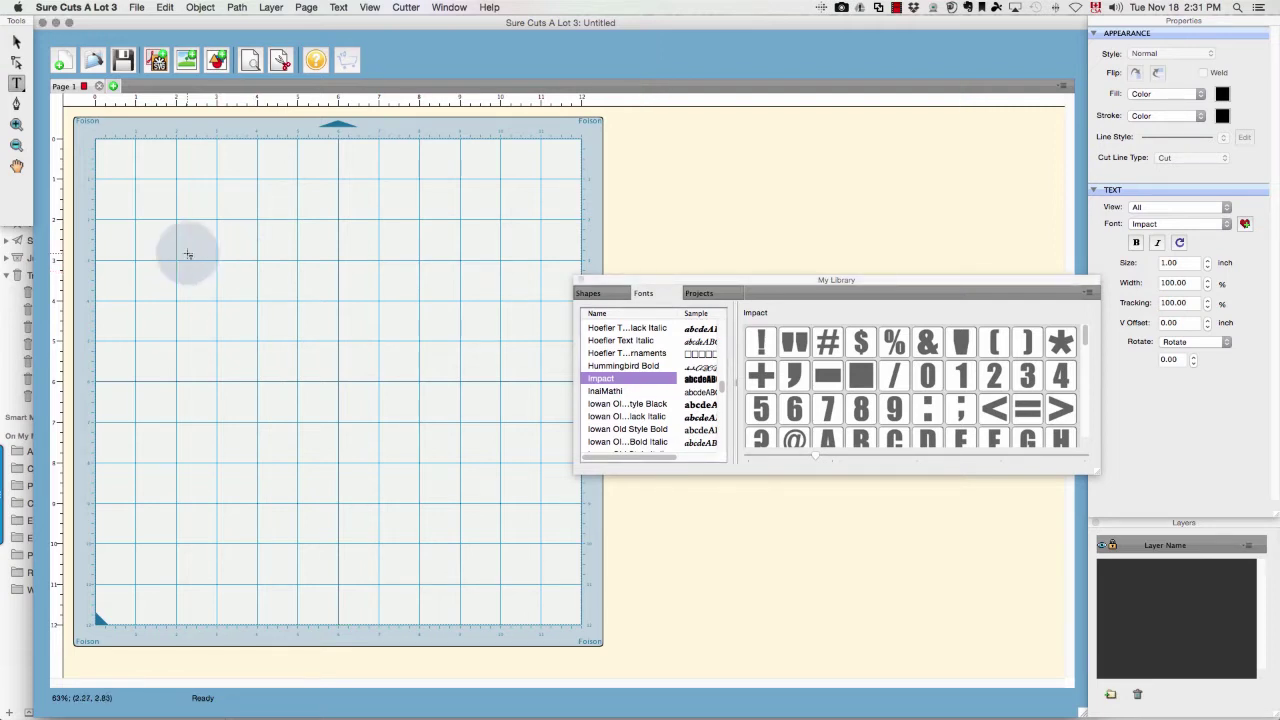
# Type 'MAN'S BEST' and 'FRIEND' as two separate Impact text lines on the mat
pyautogui.write('MAN')
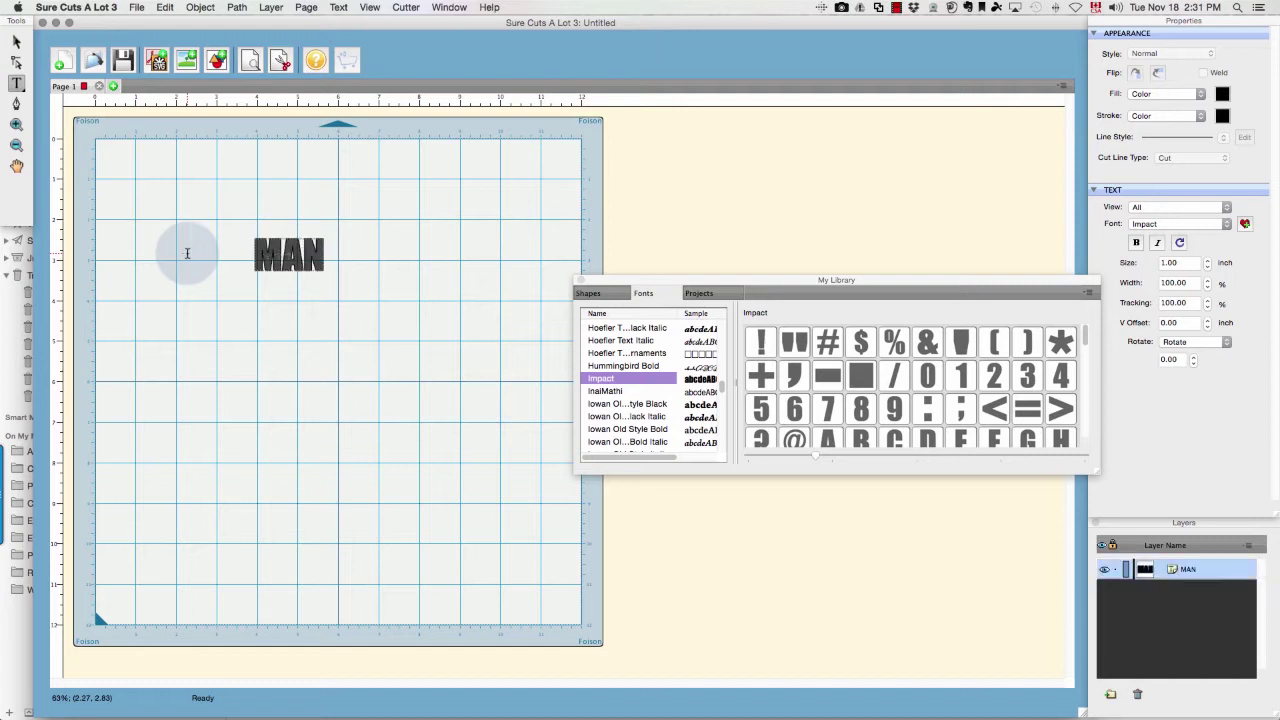
pyautogui.write("'S BEST")
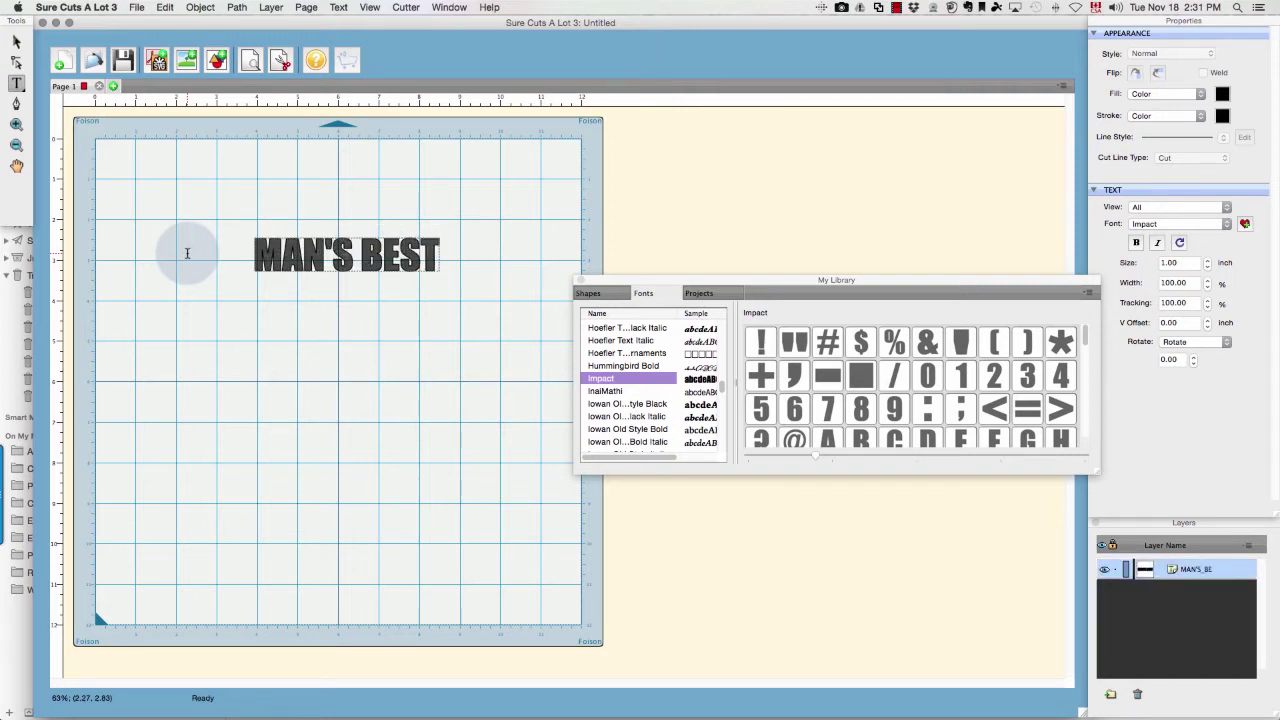
pyautogui.click(230, 355)
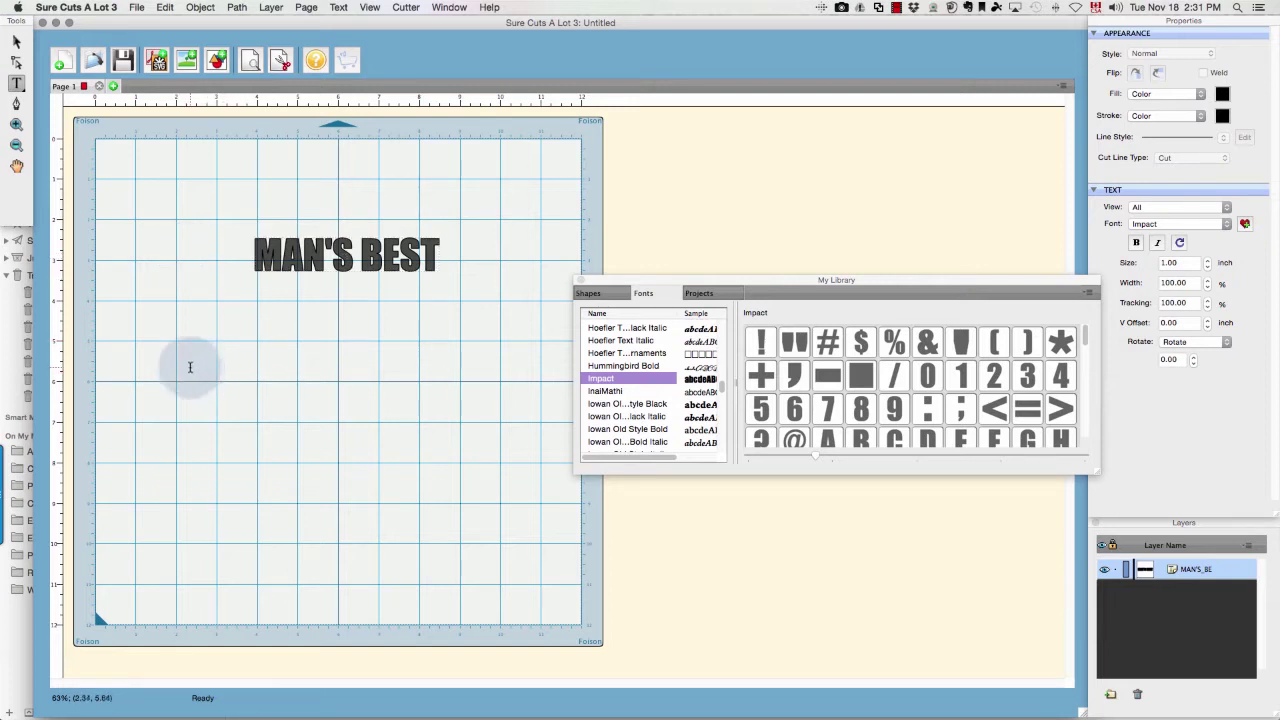
pyautogui.click(190, 367)
pyautogui.write('FRIEND')
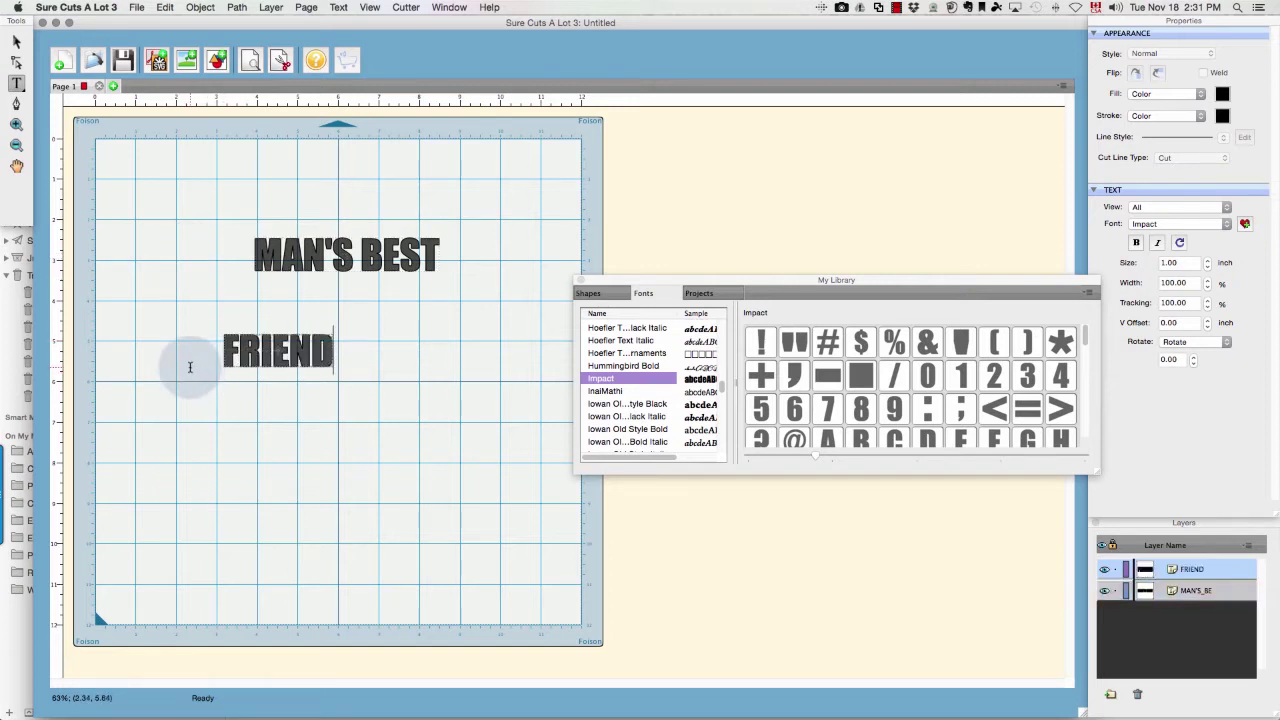
# Move both text lines toward the mat's left, with FRIEND under MAN'S BEST
pyautogui.click(15, 44)
pyautogui.moveTo(305, 248); pyautogui.dragTo(219, 296)
pyautogui.moveTo(258, 358); pyautogui.dragTo(225, 378)
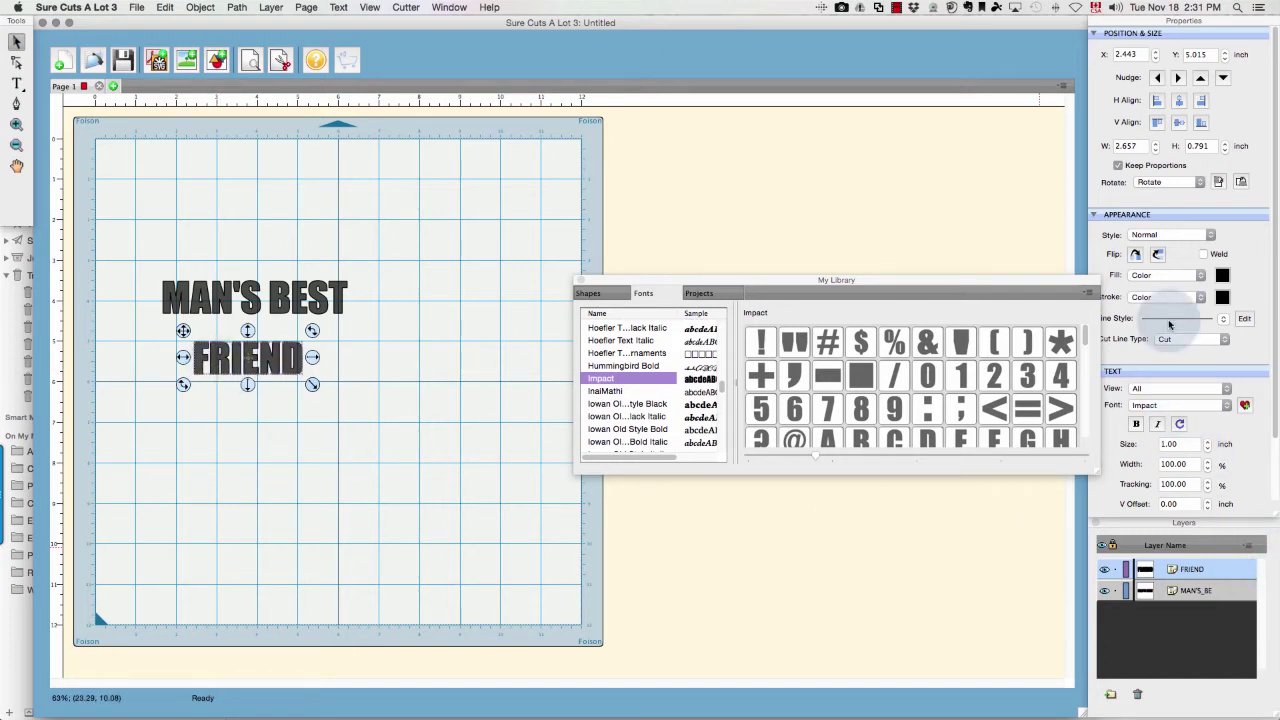
# Close the font library, raise FRIEND's tracking to 140 and shift it left
pyautogui.click(582, 281)
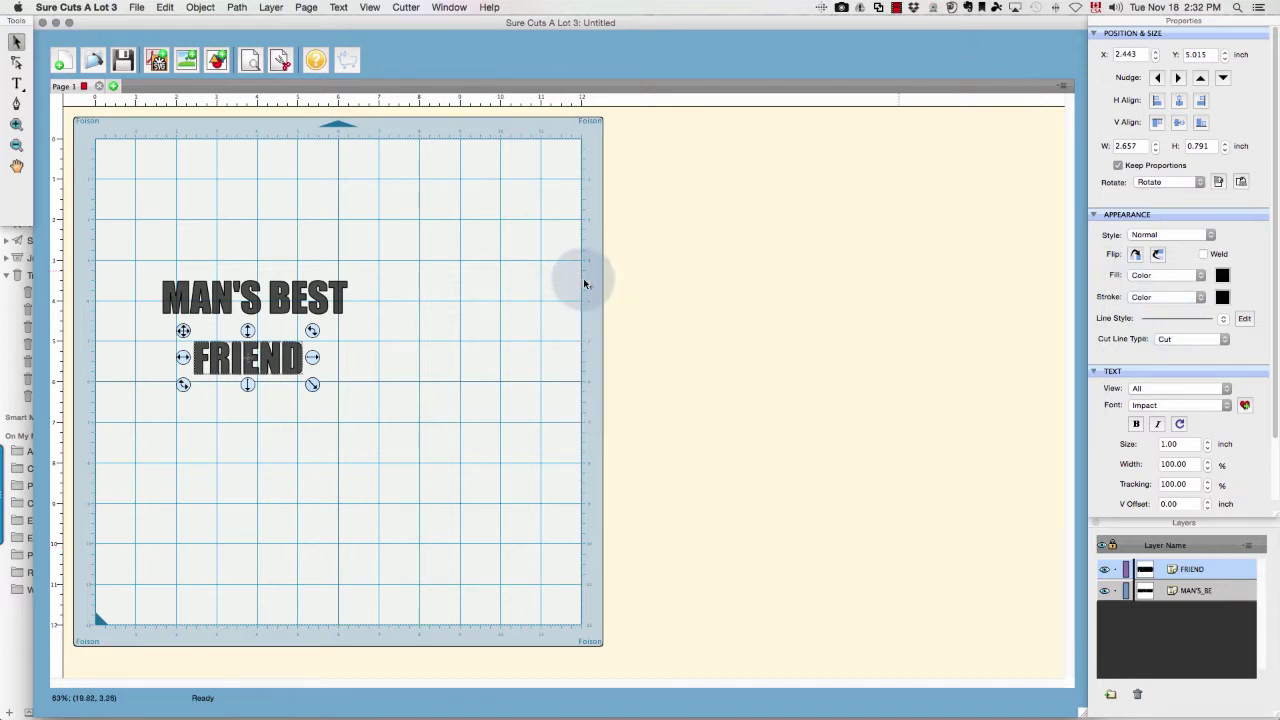
pyautogui.doubleClick(1195, 484)
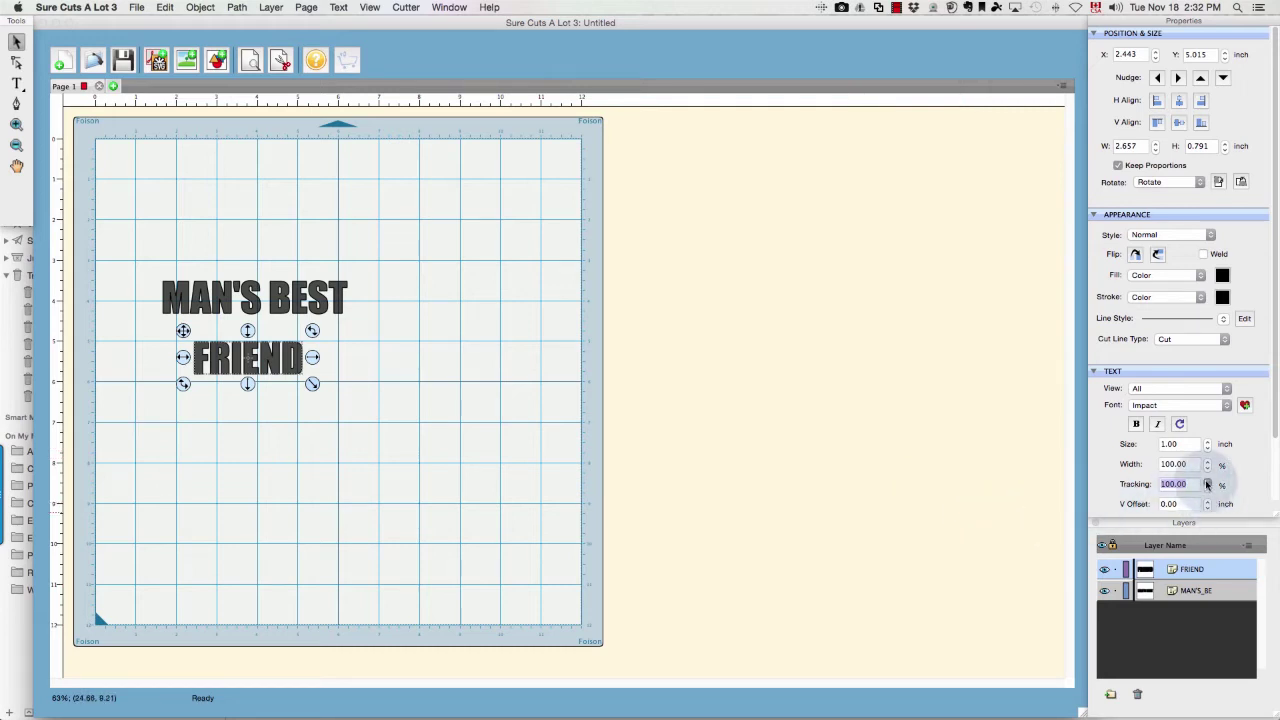
pyautogui.click(1207, 481)
pyautogui.click(1207, 481)
pyautogui.click(1207, 481)
pyautogui.click(1207, 481)
pyautogui.click(1207, 481)
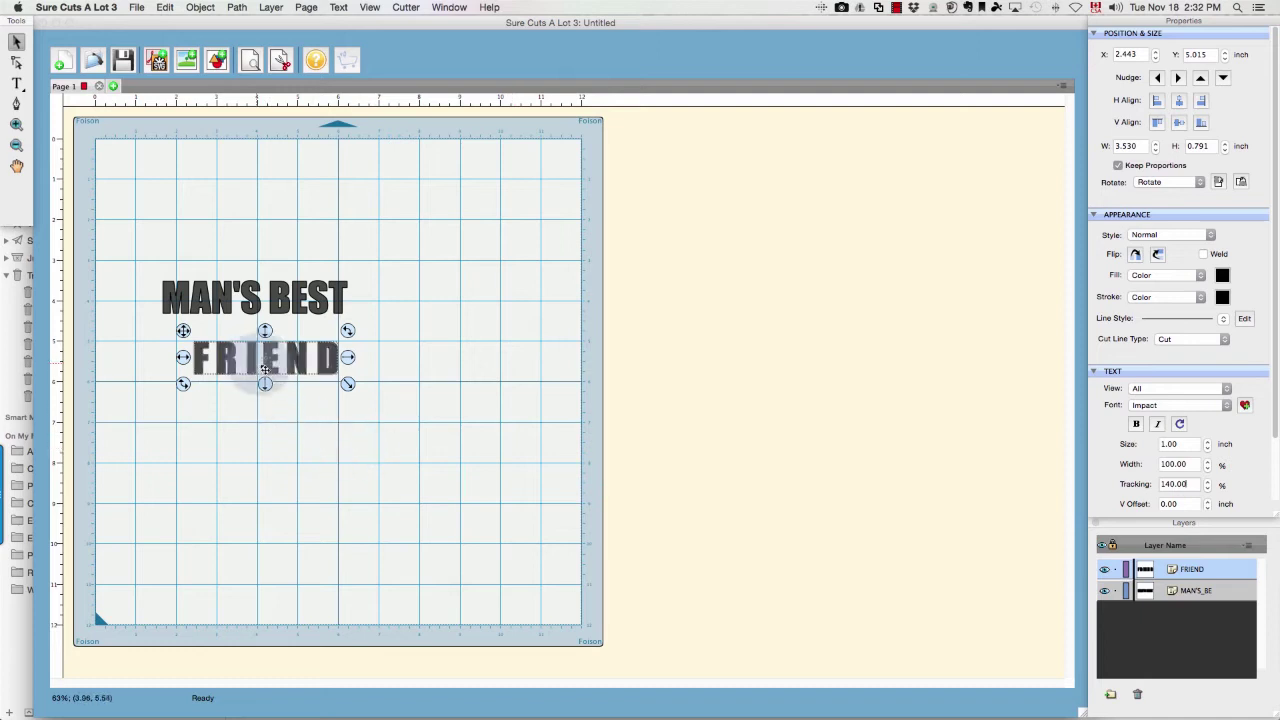
pyautogui.moveTo(265, 370); pyautogui.dragTo(235, 357)
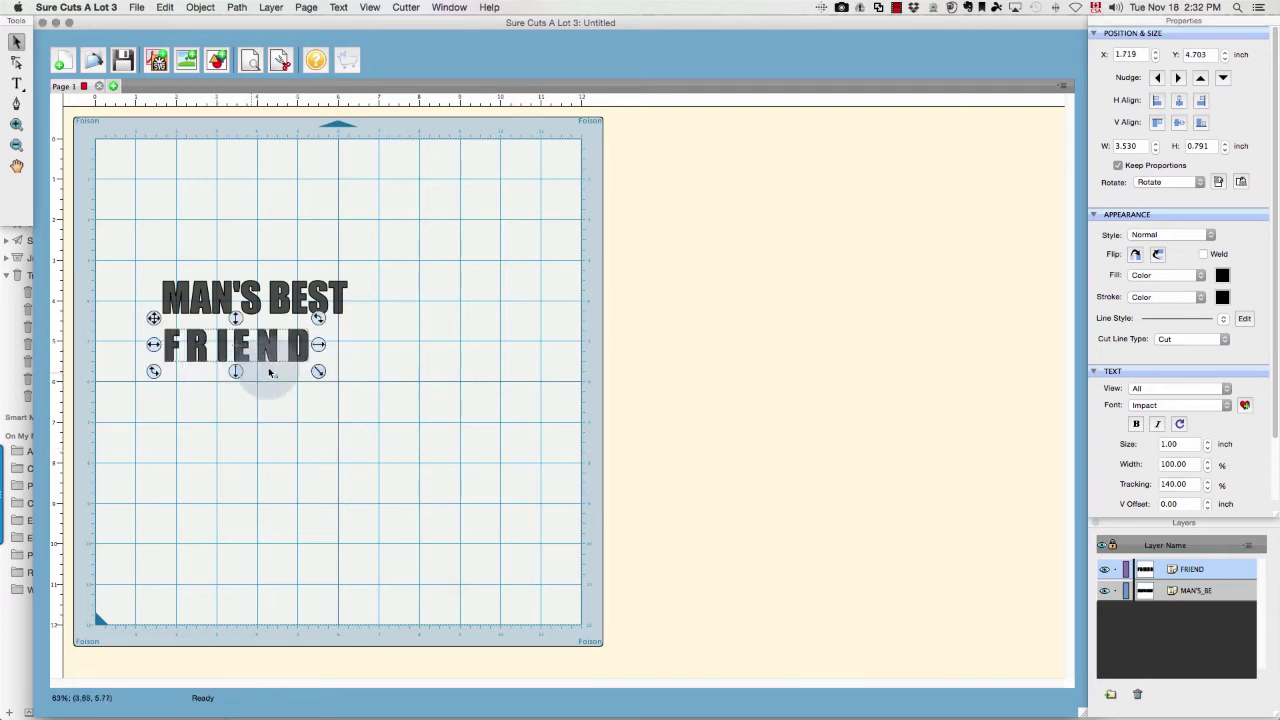
# Lower FRIEND's tracking to 125 and move MAN'S BEST higher on the mat
pyautogui.click(1207, 488)
pyautogui.click(1207, 488)
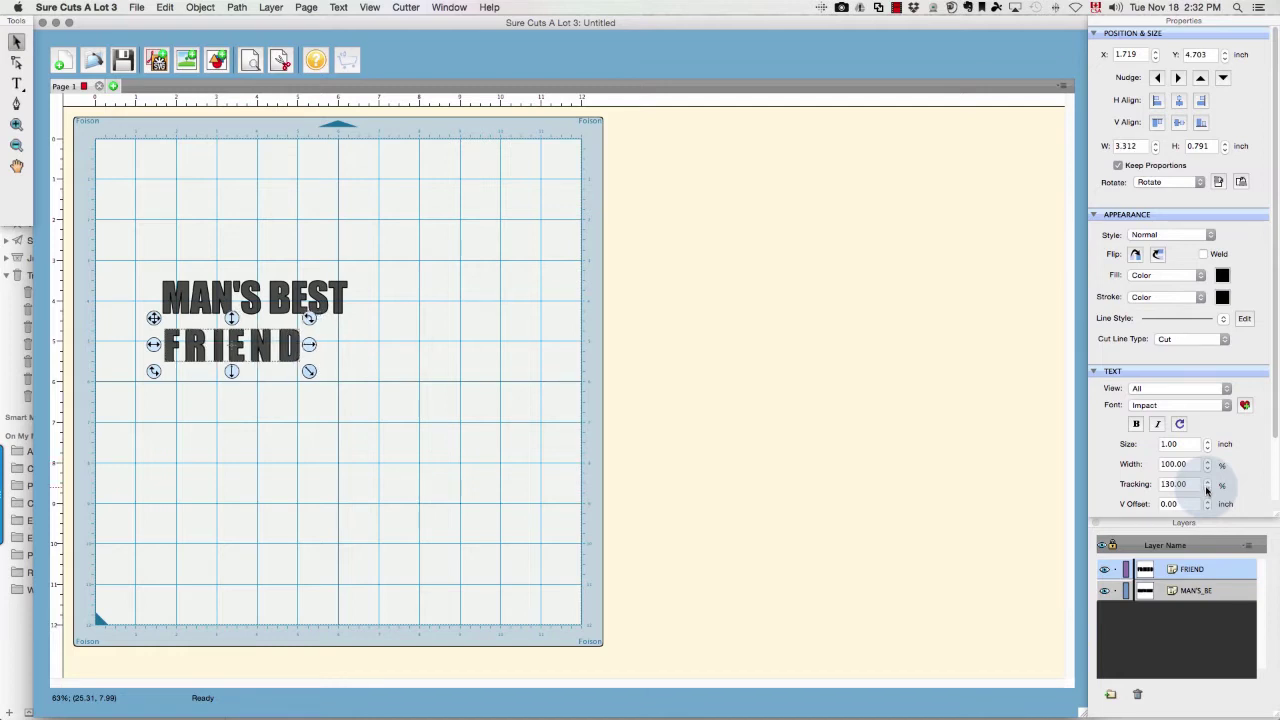
pyautogui.click(1207, 488)
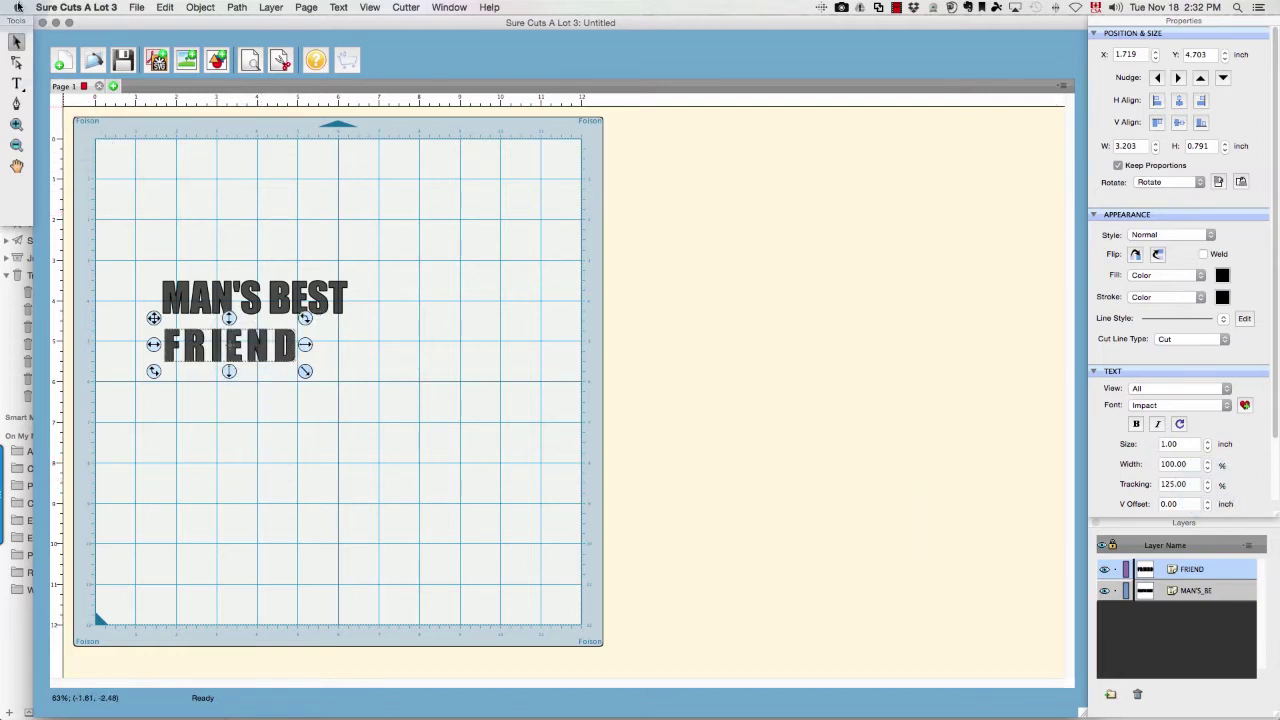
pyautogui.moveTo(182, 290); pyautogui.dragTo(183, 207)
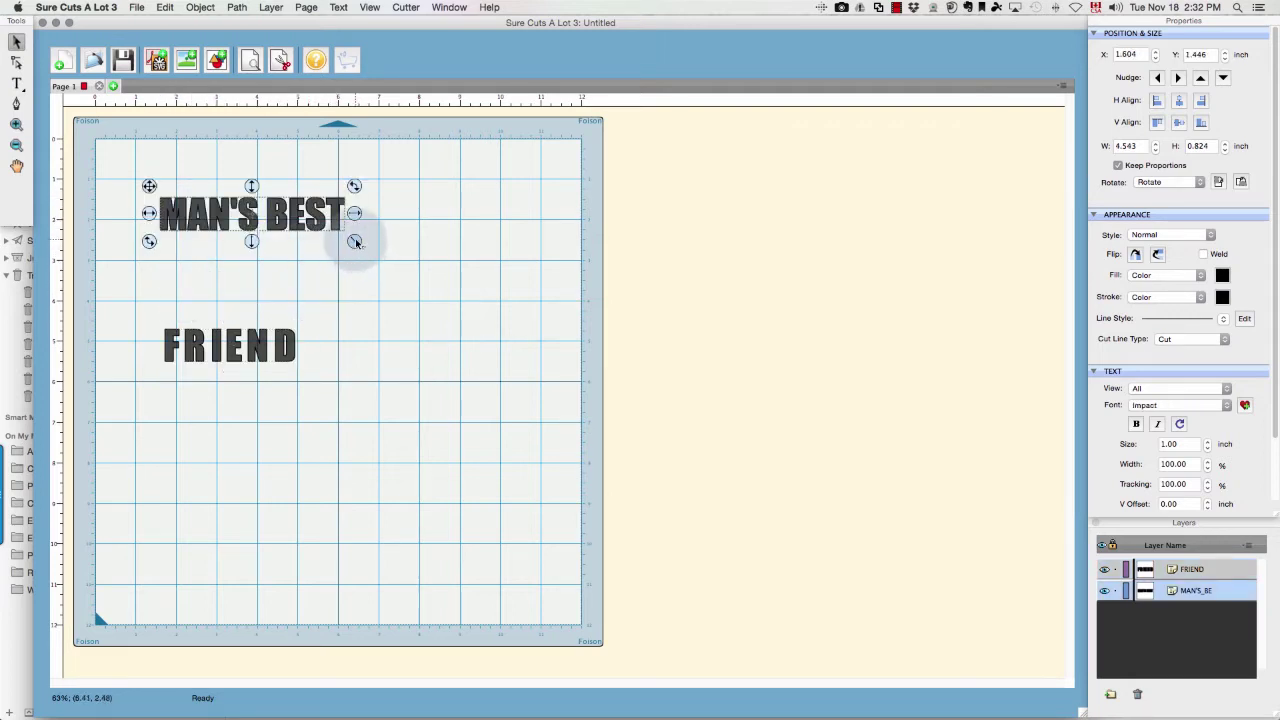
# Enlarge MAN'S BEST, scale FRIEND to 7.841 × 2.041 inches to match, and select both
pyautogui.moveTo(355, 242); pyautogui.dragTo(511, 304)
pyautogui.moveTo(321, 309); pyautogui.dragTo(321, 298)
pyautogui.click(229, 338)
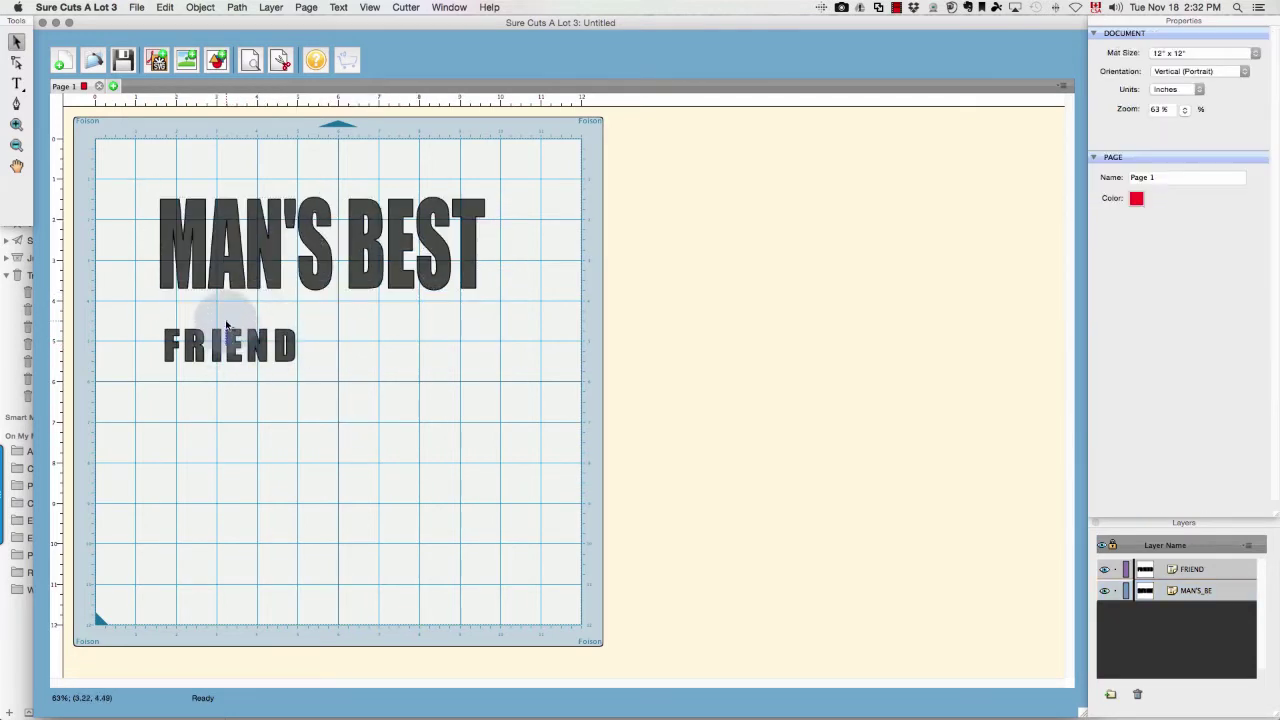
pyautogui.moveTo(229, 343); pyautogui.dragTo(489, 396)
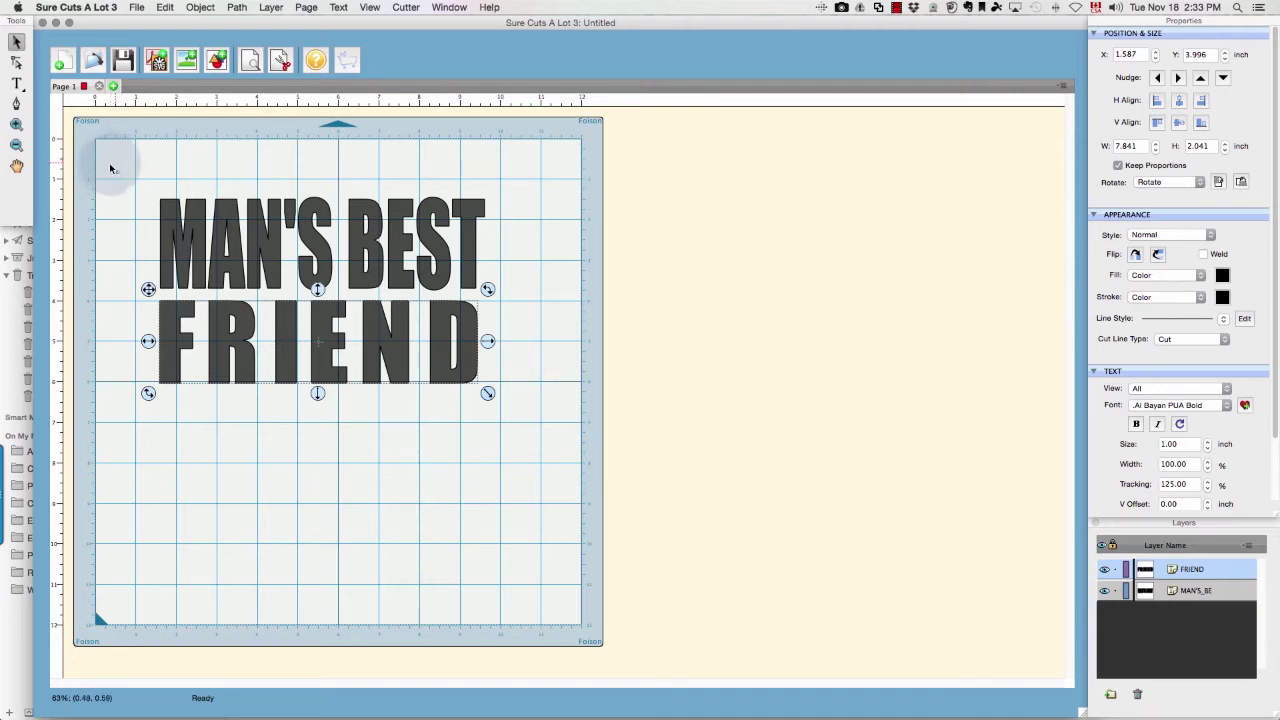
pyautogui.moveTo(107, 168); pyautogui.dragTo(553, 436)
# Group the two words into an 8.014 × 4.591-inch group and move it up-left
pyautogui.rightClick(396, 346)
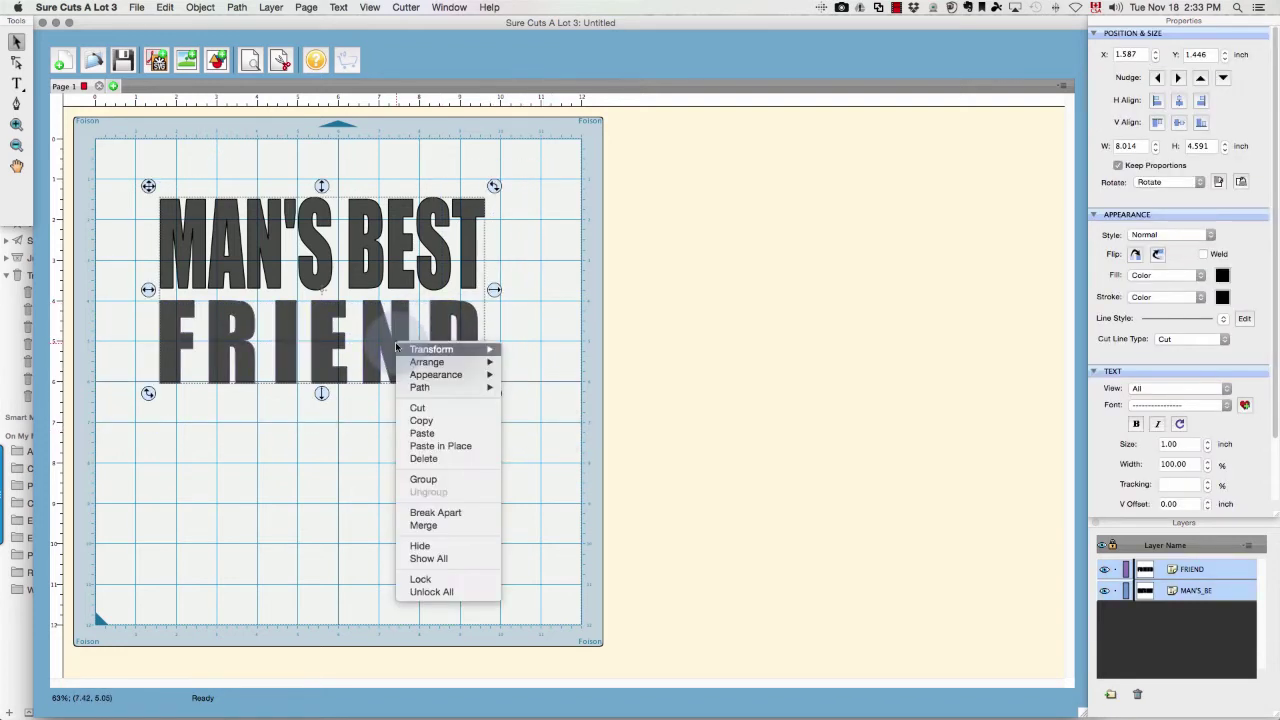
pyautogui.click(457, 481)
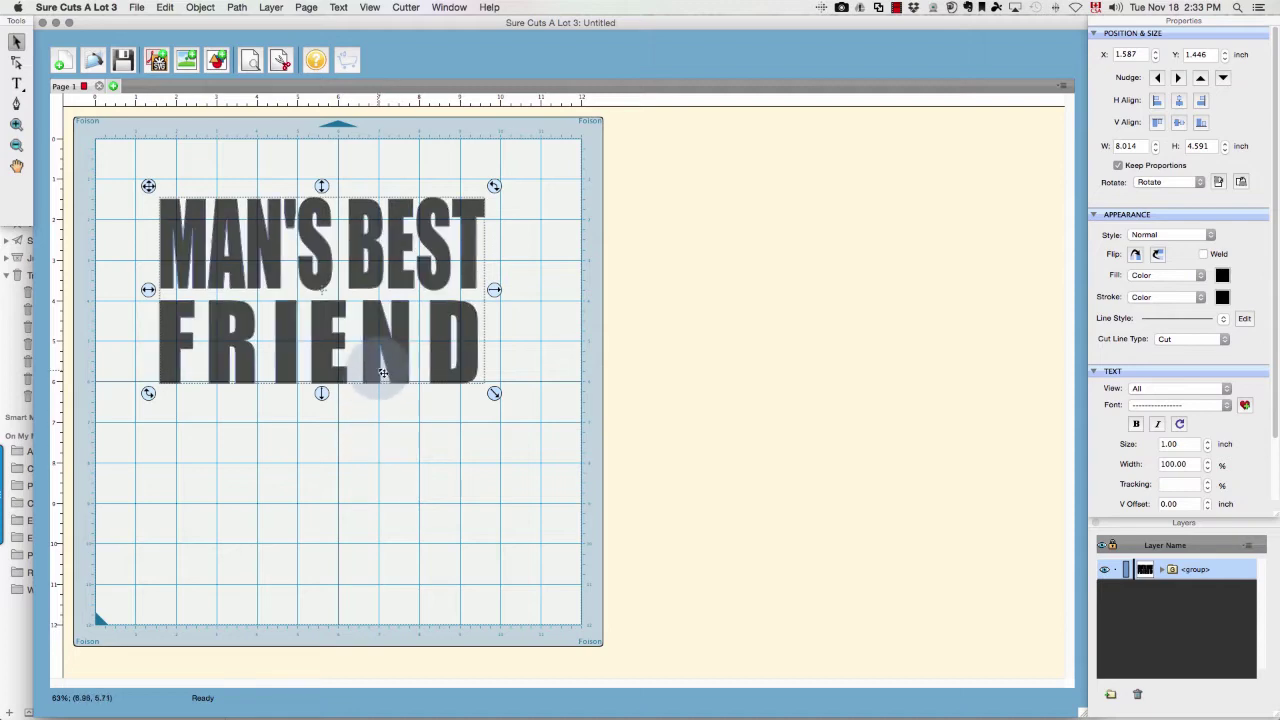
pyautogui.moveTo(392, 366); pyautogui.dragTo(344, 323)
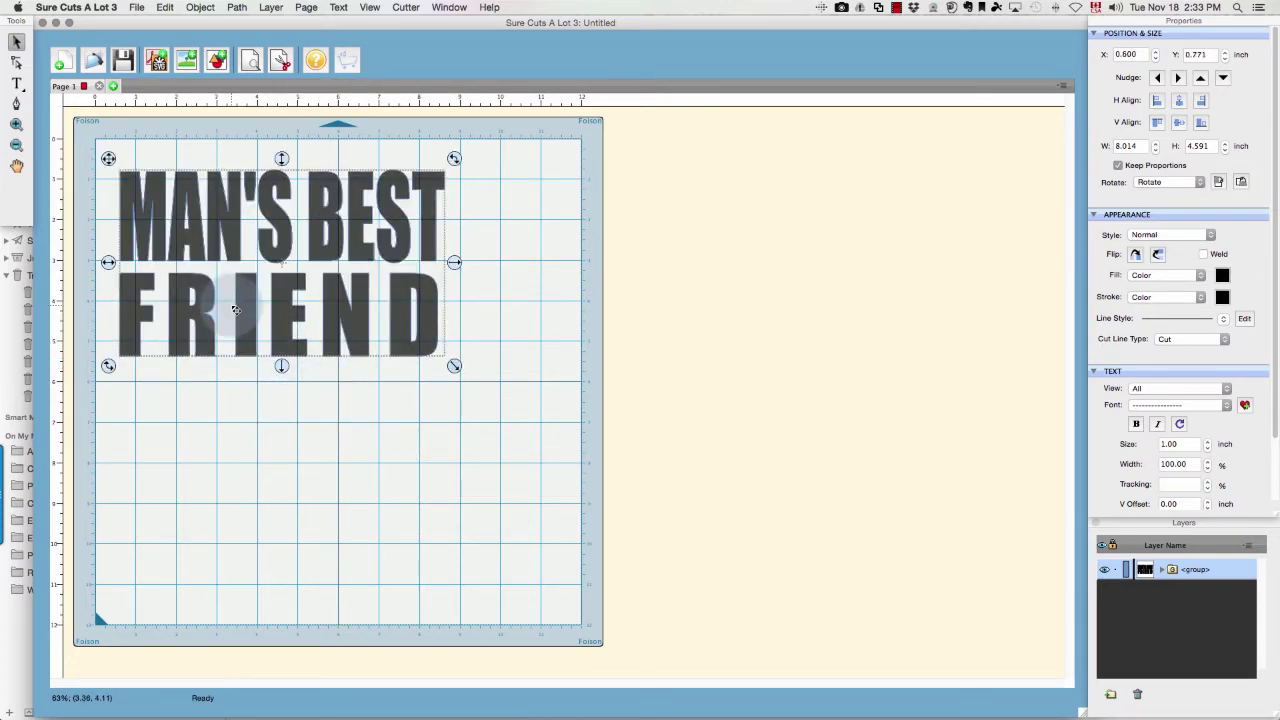
# Trace dog-silhouette-bull-mastiff.jpg onto the mat as a 13.718 × 14.868-inch shape
pyautogui.click(135, 7)
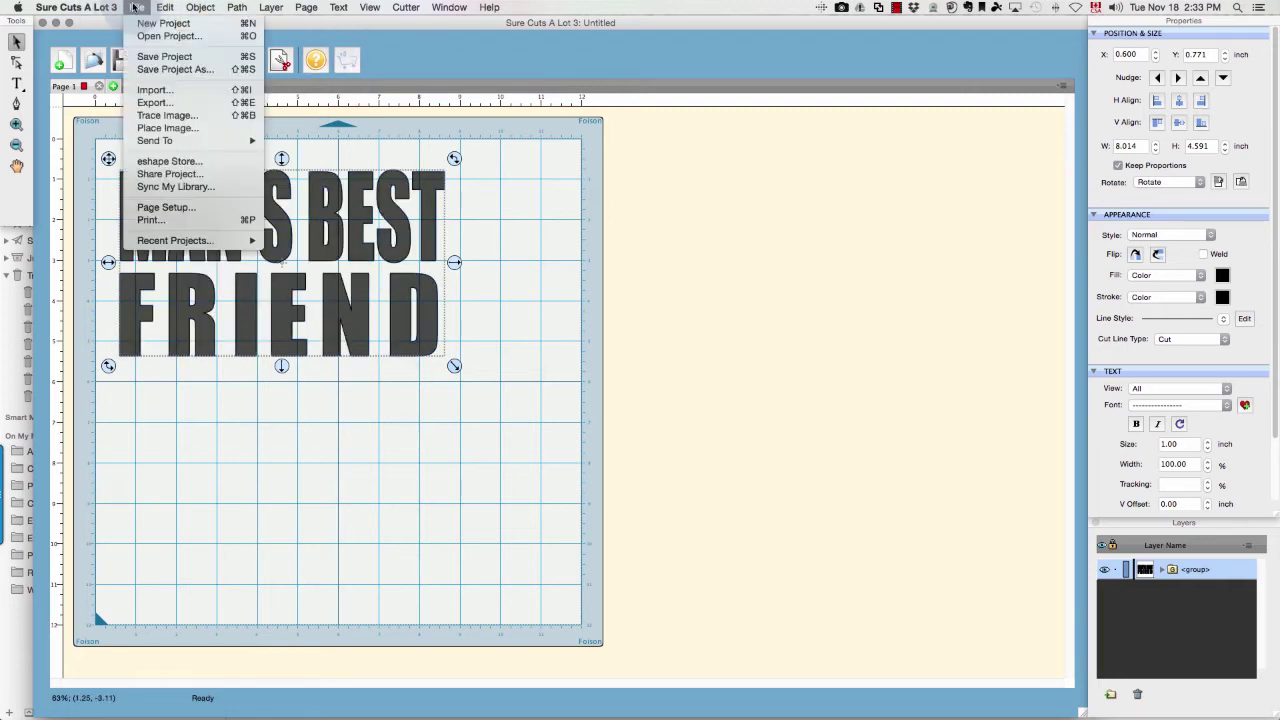
pyautogui.click(183, 115)
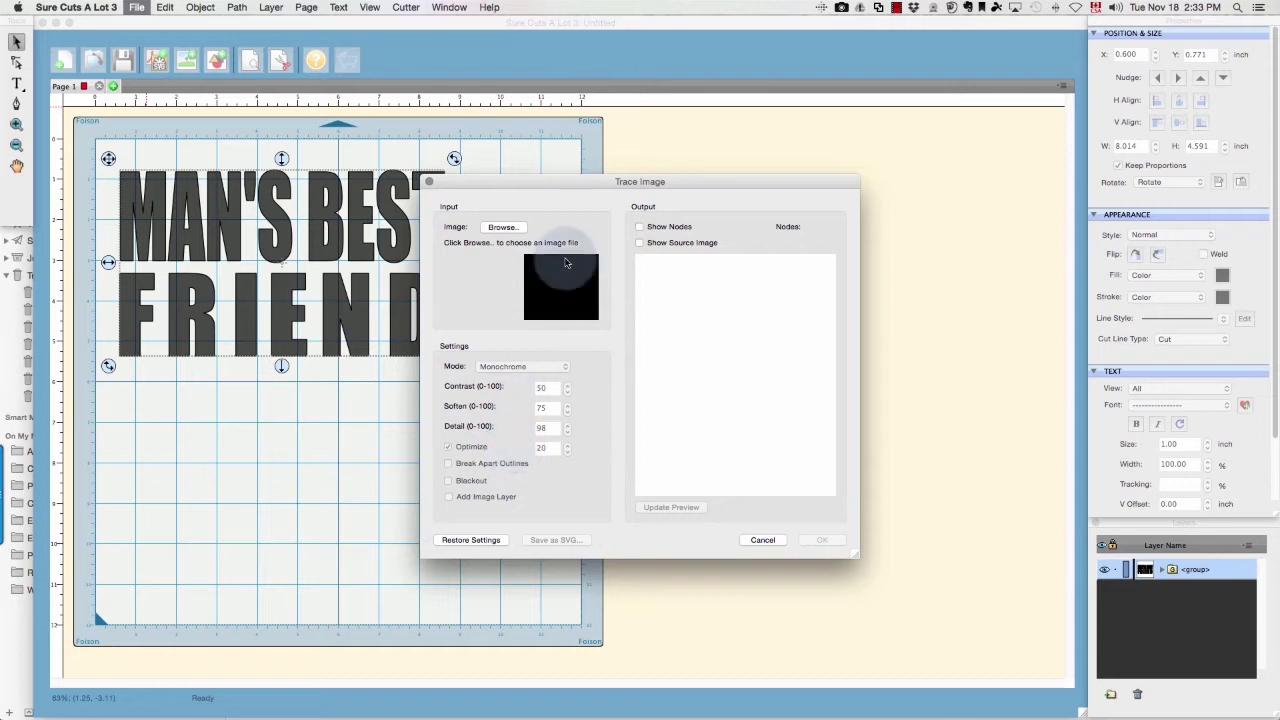
pyautogui.click(493, 228)
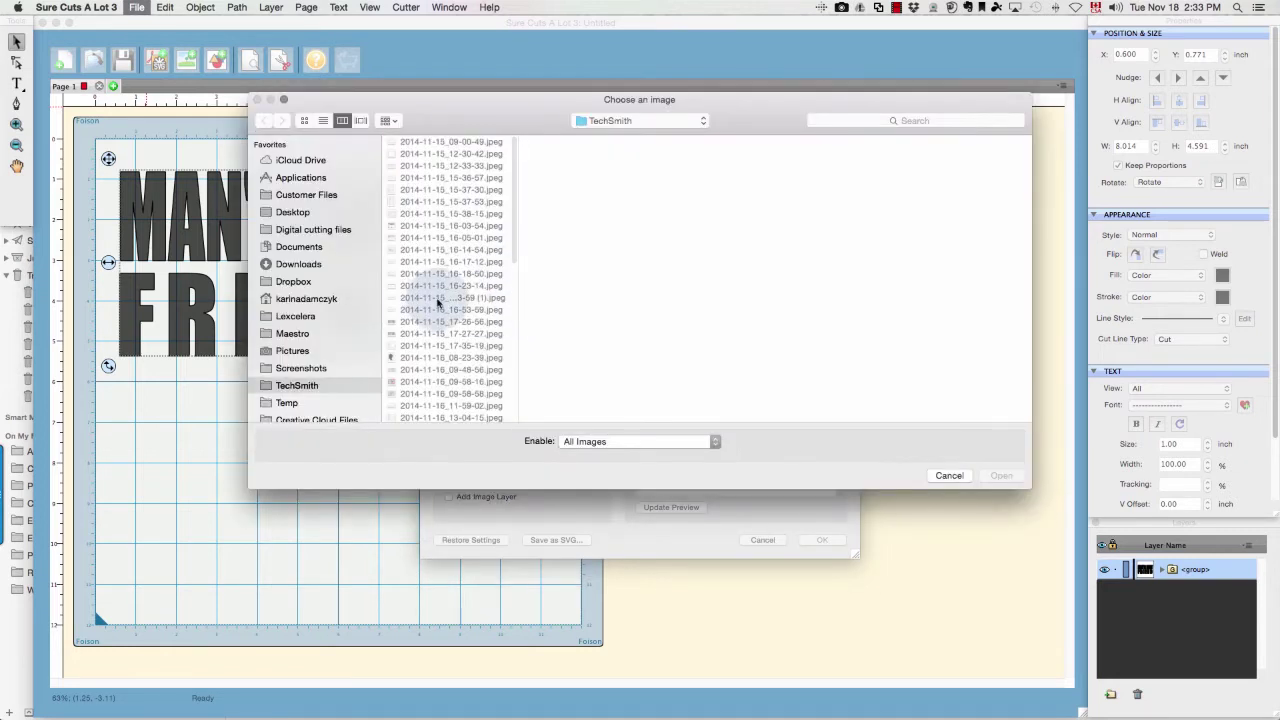
pyautogui.scroll(-5, 419, 303)
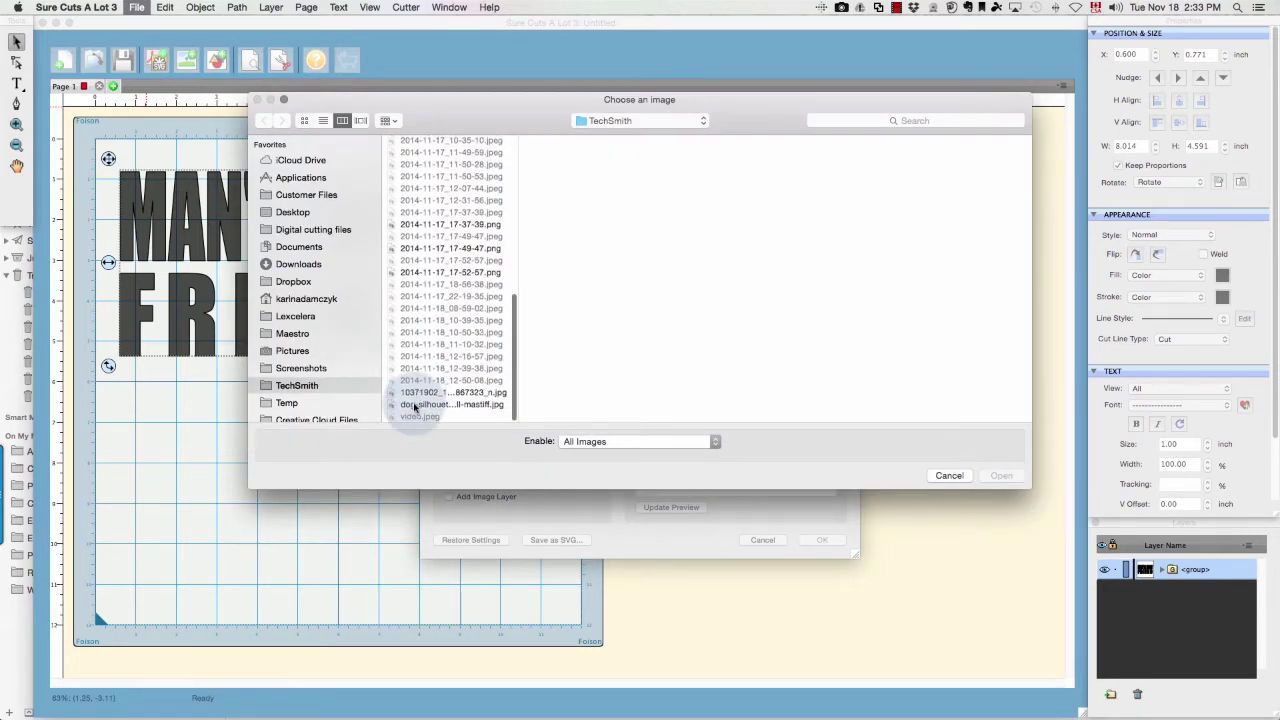
pyautogui.click(414, 405)
pyautogui.click(1002, 478)
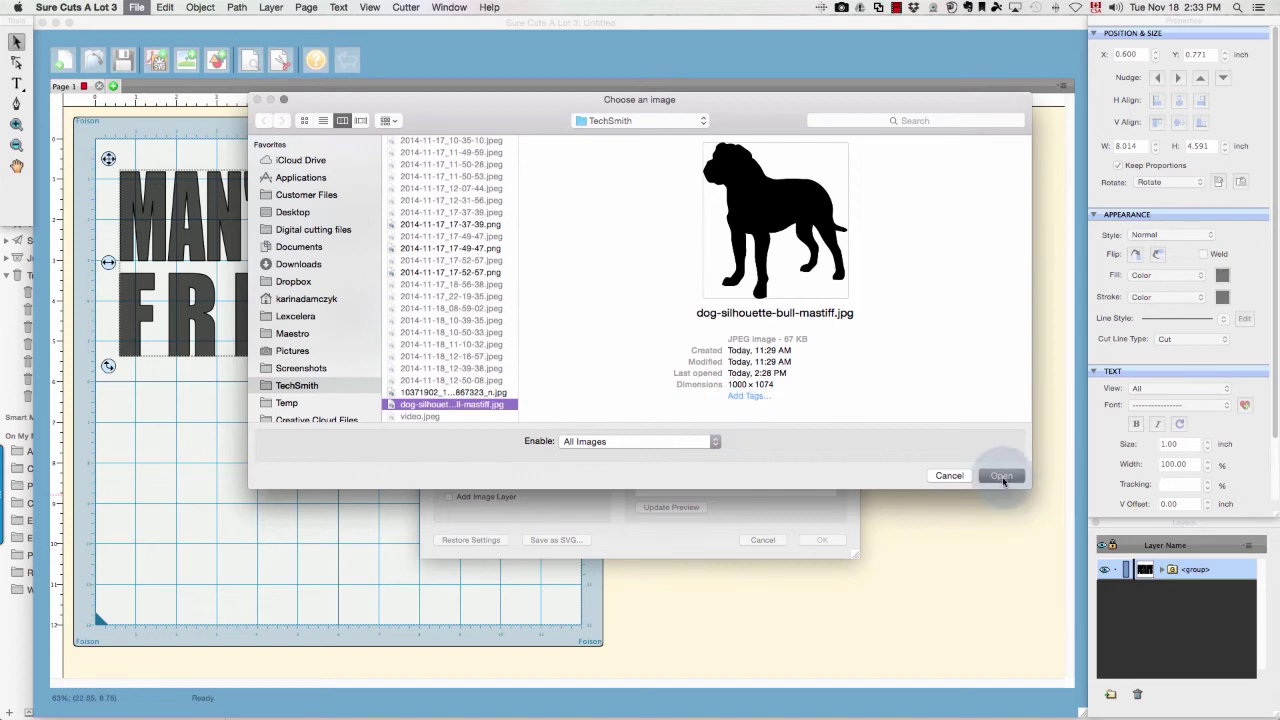
pyautogui.click(814, 540)
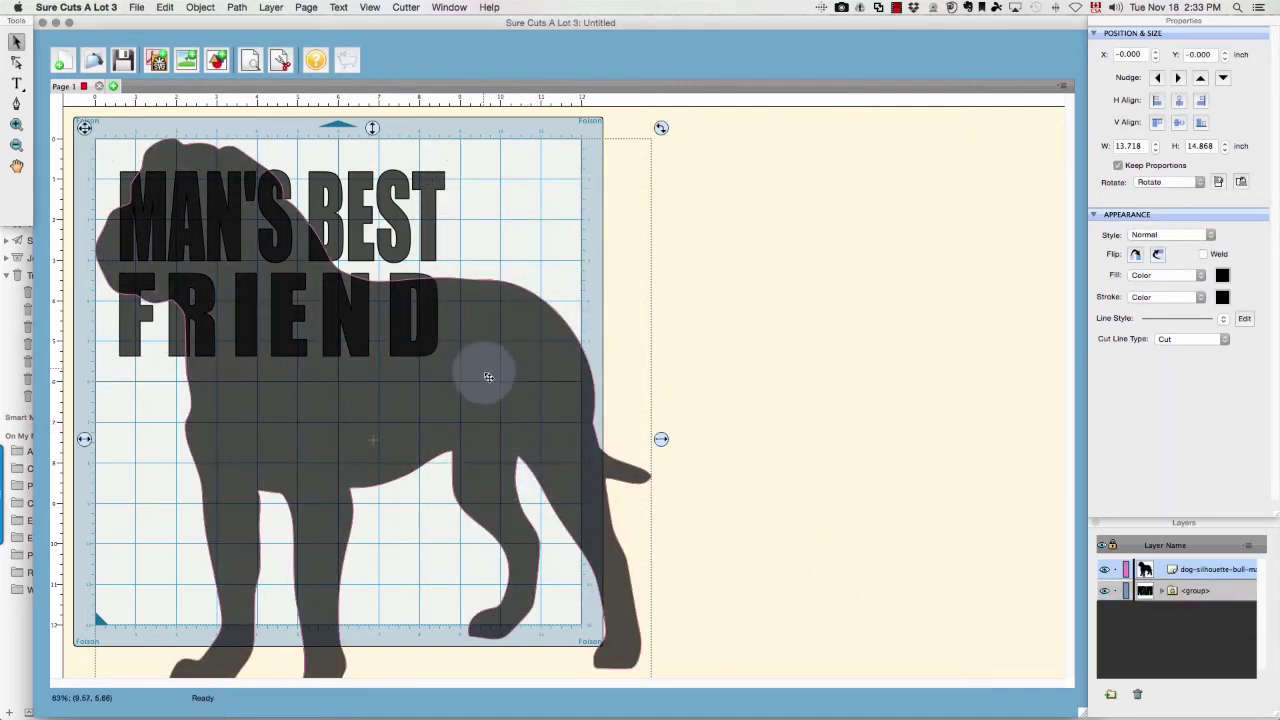
# Scale the mastiff down to 6.003 × 5.196 inches and place it below the text
pyautogui.moveTo(483, 477); pyautogui.dragTo(459, 333)
pyautogui.moveTo(630, 557); pyautogui.dragTo(460, 289)
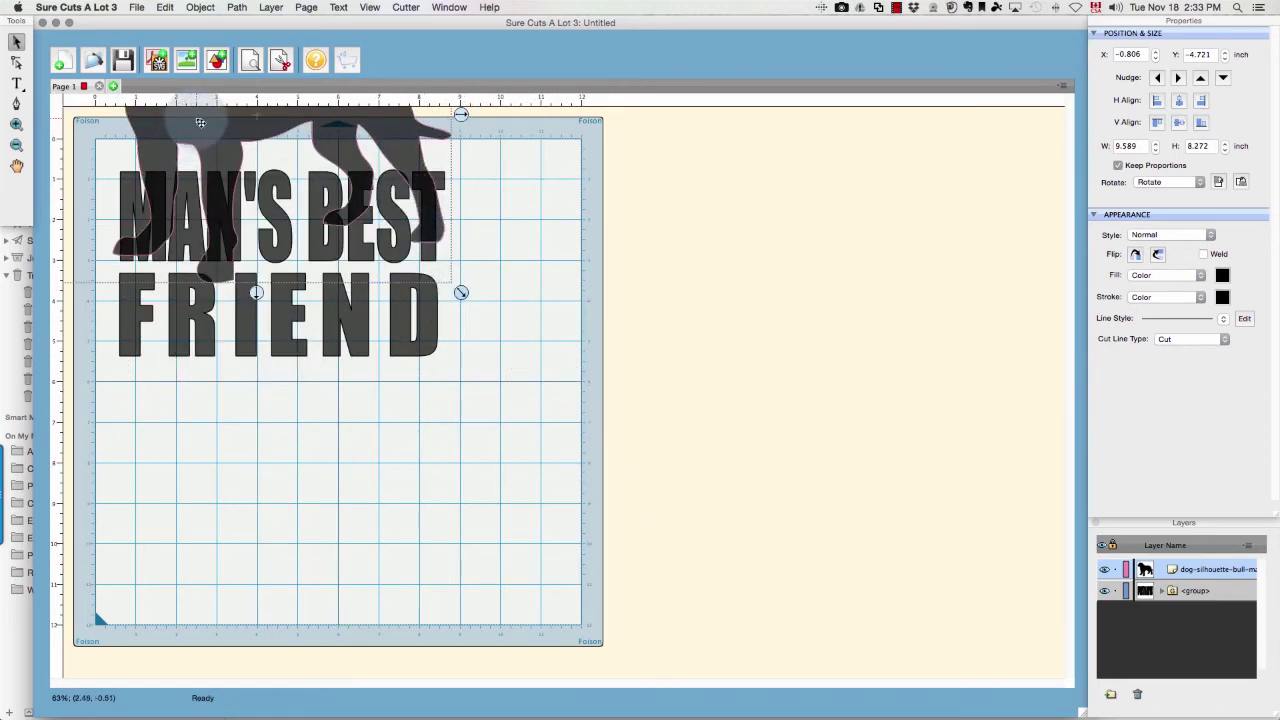
pyautogui.moveTo(256, 204); pyautogui.dragTo(642, 492)
pyautogui.moveTo(903, 665); pyautogui.dragTo(748, 525)
pyautogui.moveTo(568, 368); pyautogui.dragTo(319, 473)
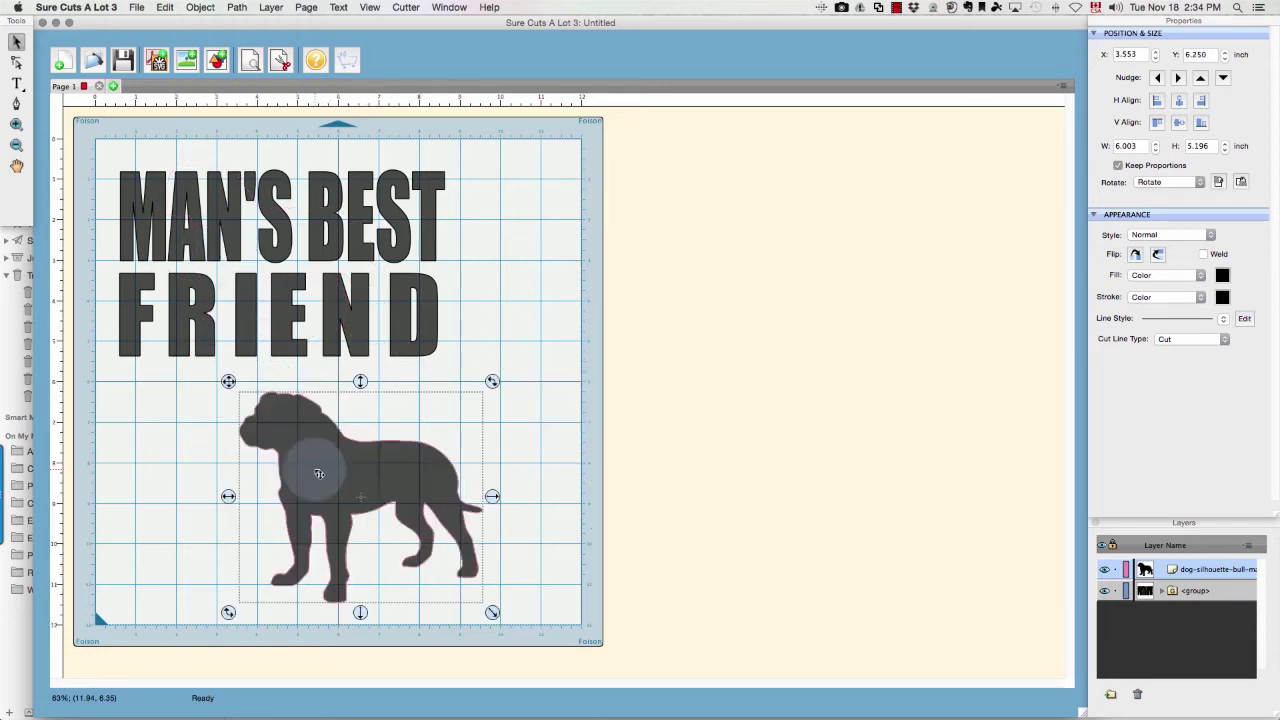
# Fill the mastiff with yellow and move it up over the text
pyautogui.click(1222, 276)
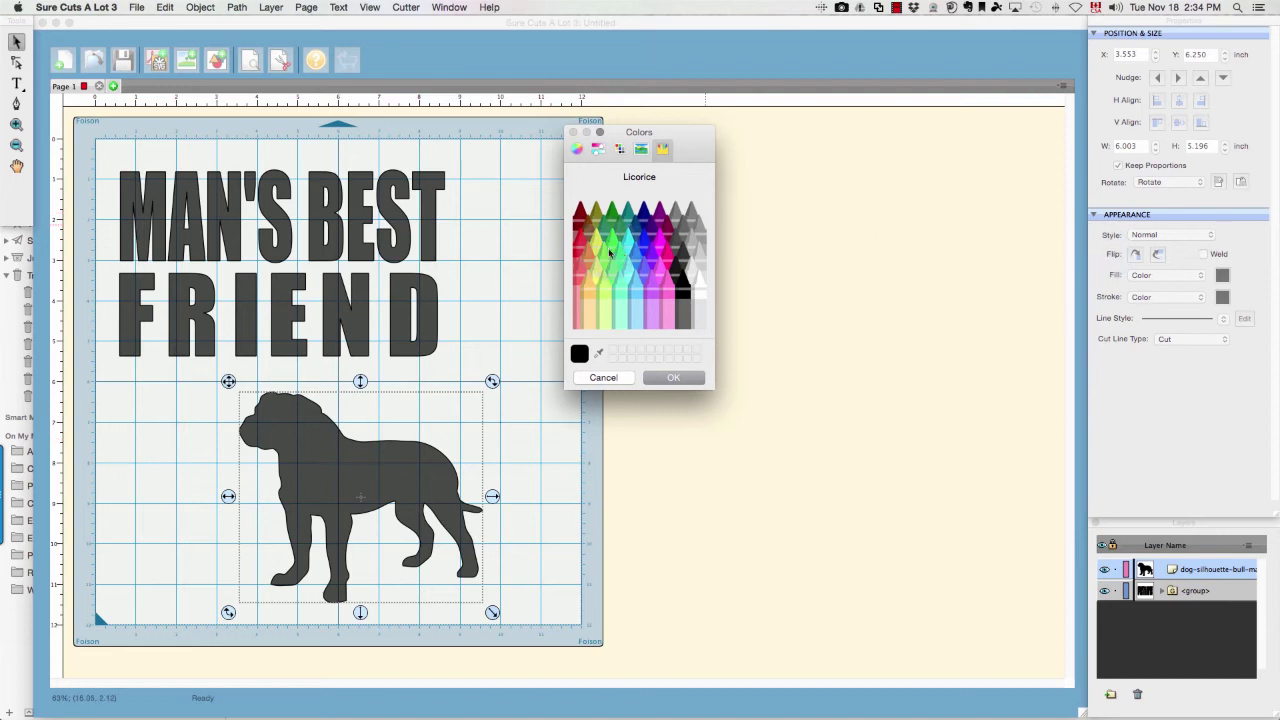
pyautogui.click(672, 378)
pyautogui.moveTo(363, 468); pyautogui.dragTo(286, 244)
# Resize the dog to 5.164 × 4.307 inches and centre it within the text
pyautogui.moveTo(413, 372); pyautogui.dragTo(392, 352)
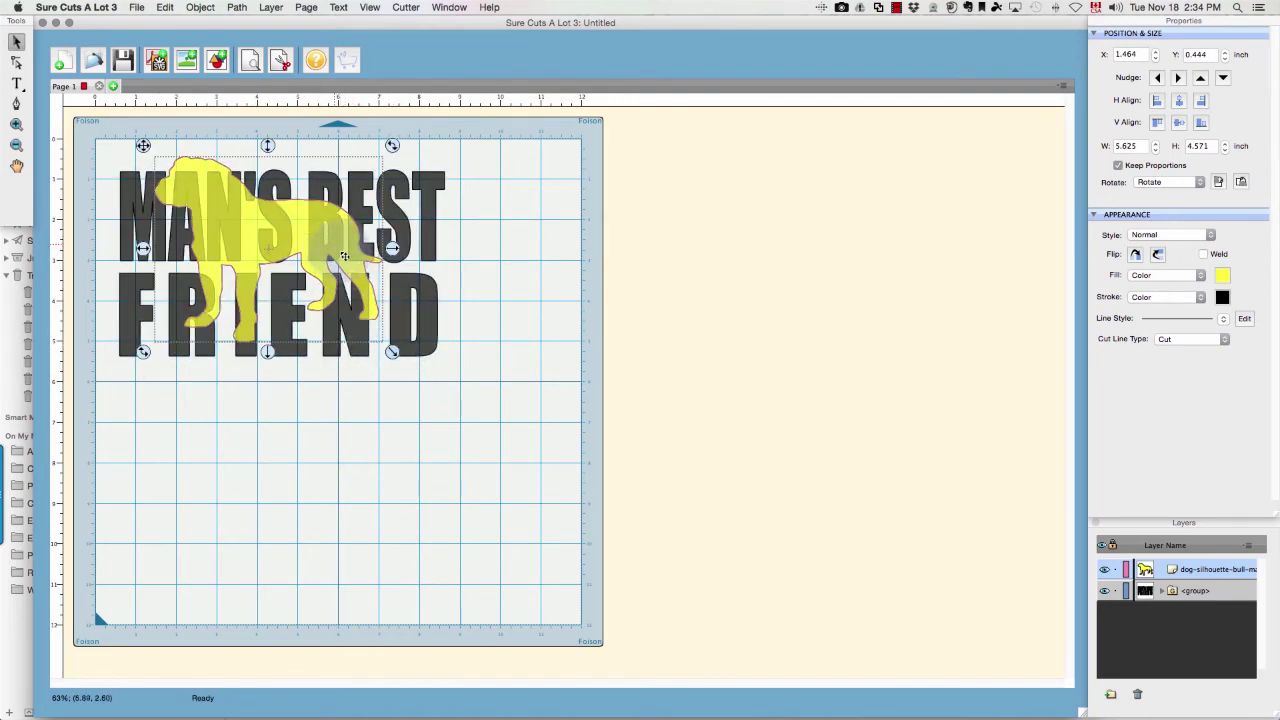
pyautogui.moveTo(392, 248); pyautogui.dragTo(330, 252)
pyautogui.moveTo(409, 364); pyautogui.dragTo(407, 368)
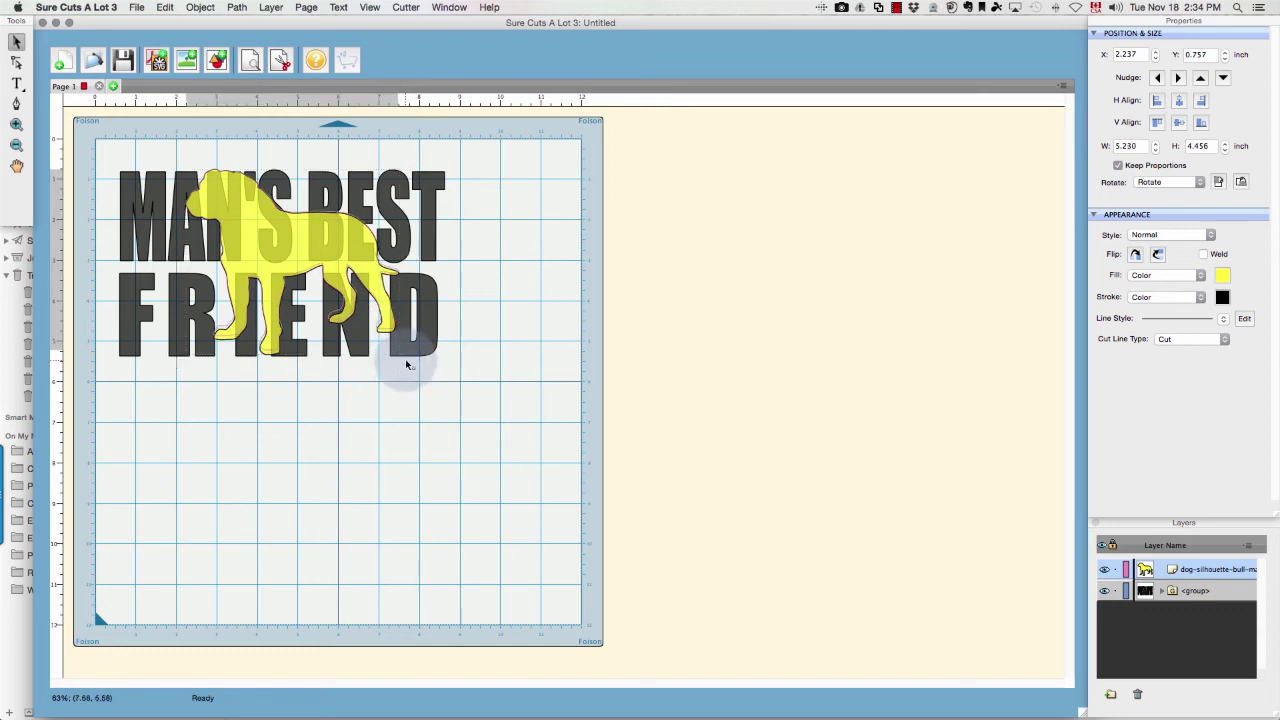
pyautogui.moveTo(293, 238); pyautogui.dragTo(304, 247)
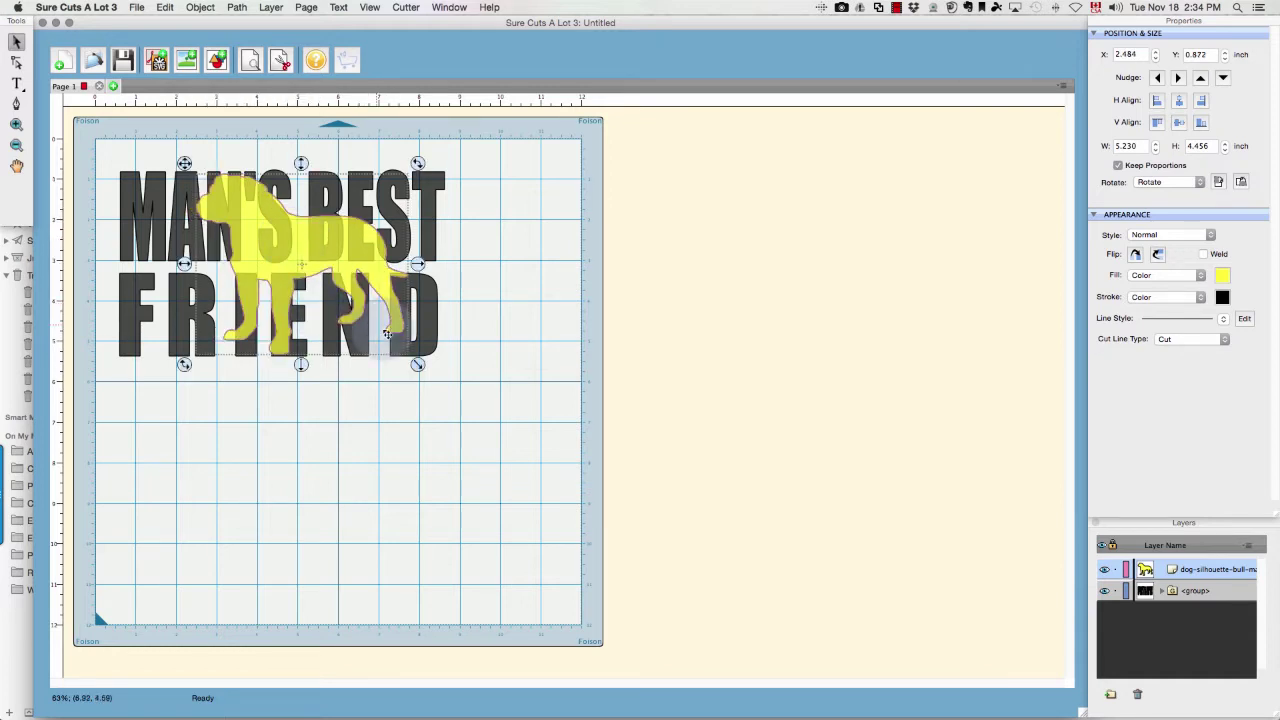
pyautogui.click(417, 364)
pyautogui.moveTo(417, 364)
pyautogui.mouseDown()
pyautogui.moveTo(402, 345)
pyautogui.moveTo(415, 358)
pyautogui.mouseUp()
pyautogui.moveTo(281, 251); pyautogui.dragTo(250, 257)
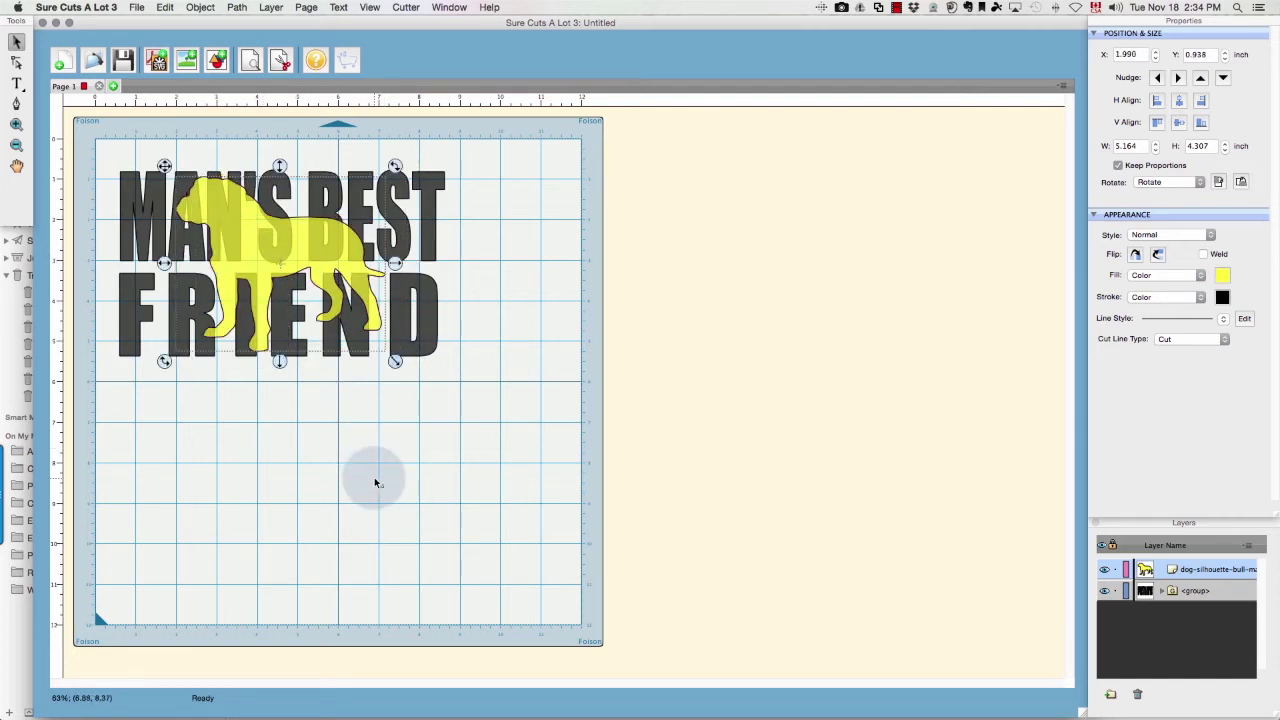
# Bring the yellow mastiff to the front with Arrange > Bring to Front
pyautogui.rightClick(256, 252)
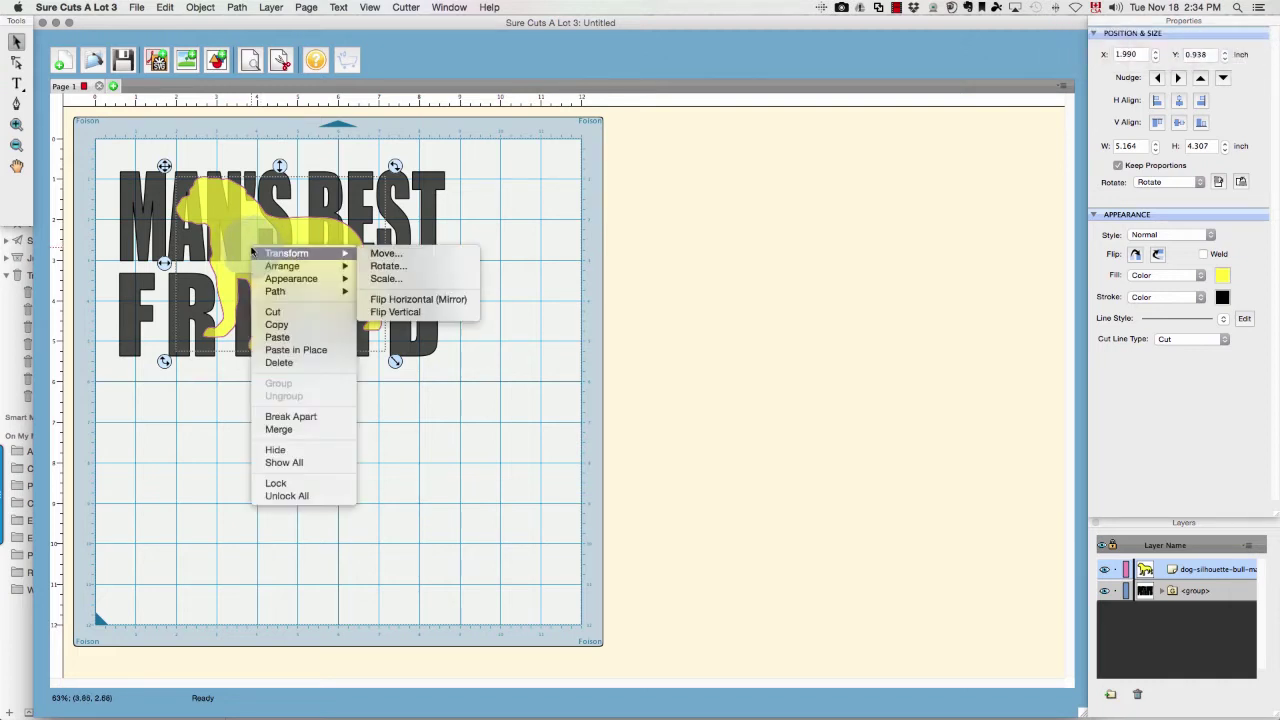
pyautogui.moveTo(266, 268)
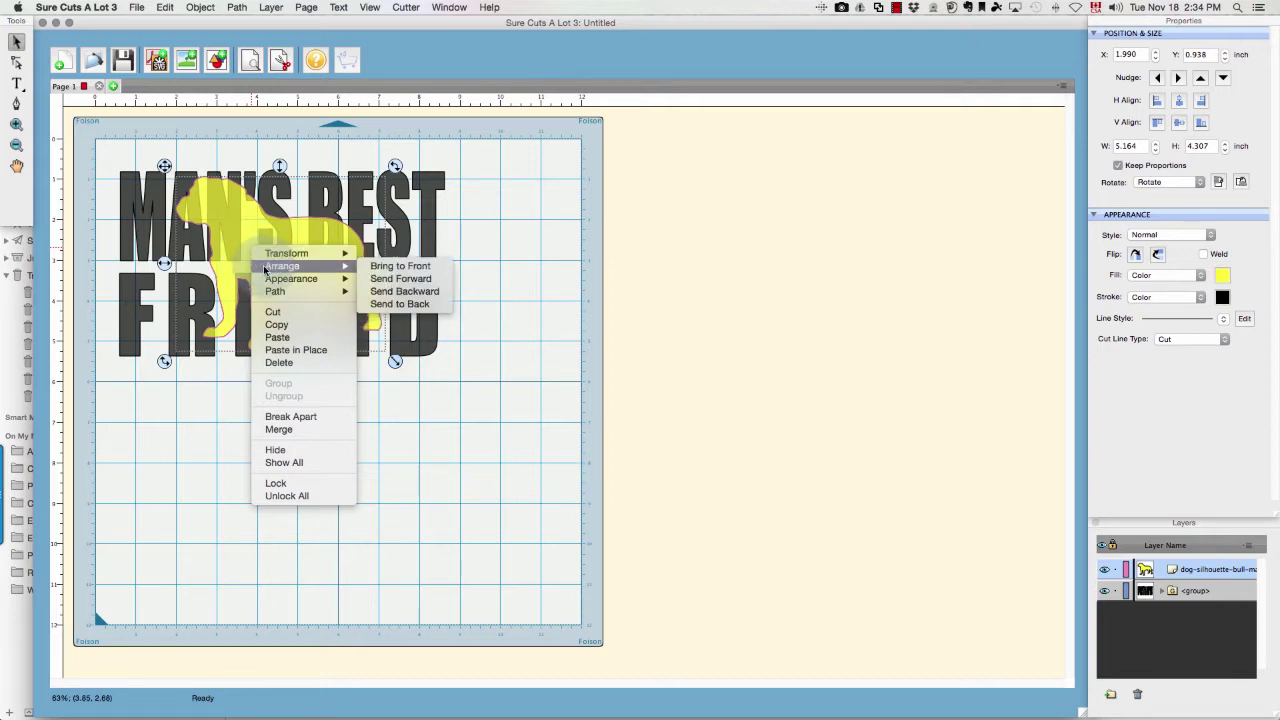
pyautogui.click(390, 266)
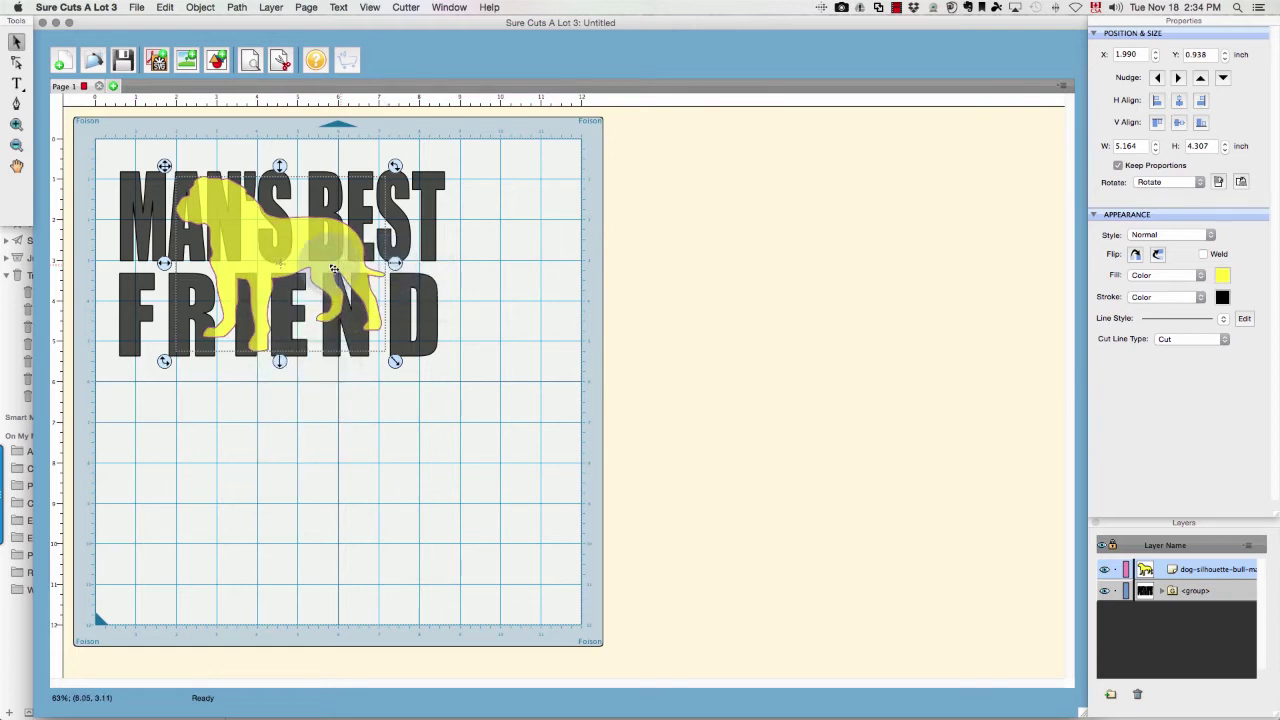
# Send the MAN'S BEST FRIEND group to the back behind the dog, then deselect
pyautogui.click(430, 219)
pyautogui.rightClick(430, 219)
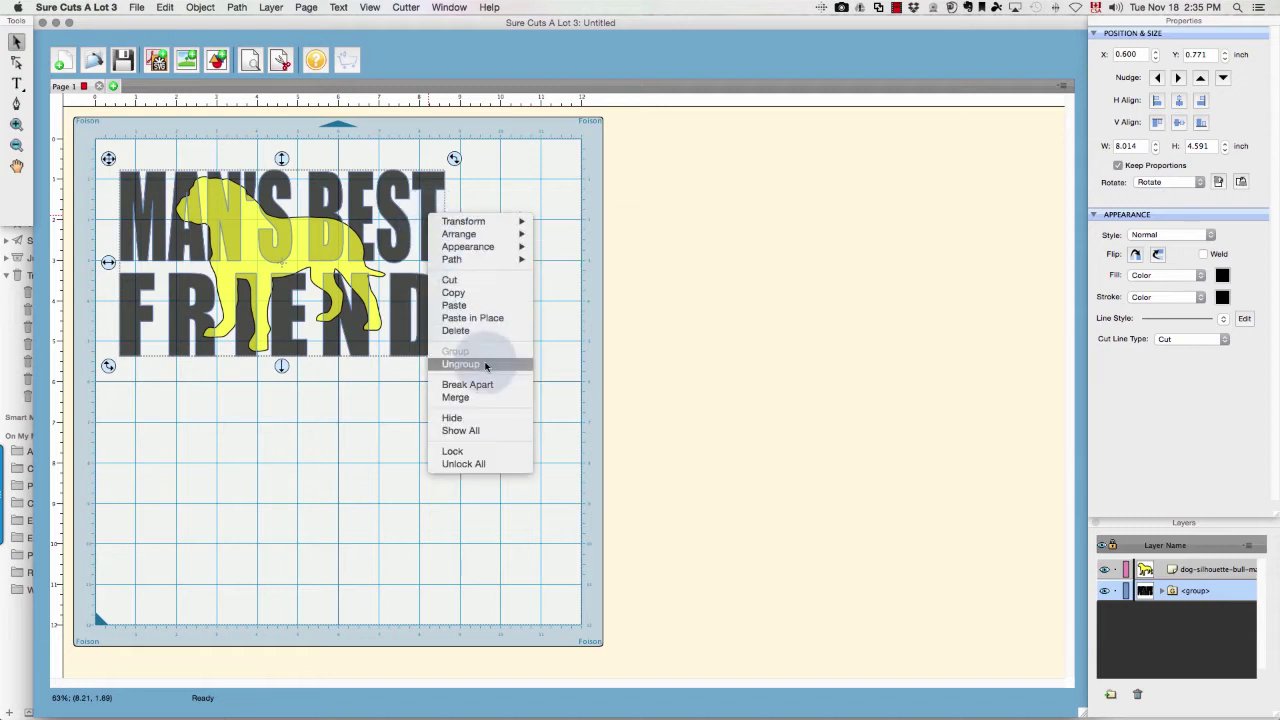
pyautogui.moveTo(468, 235)
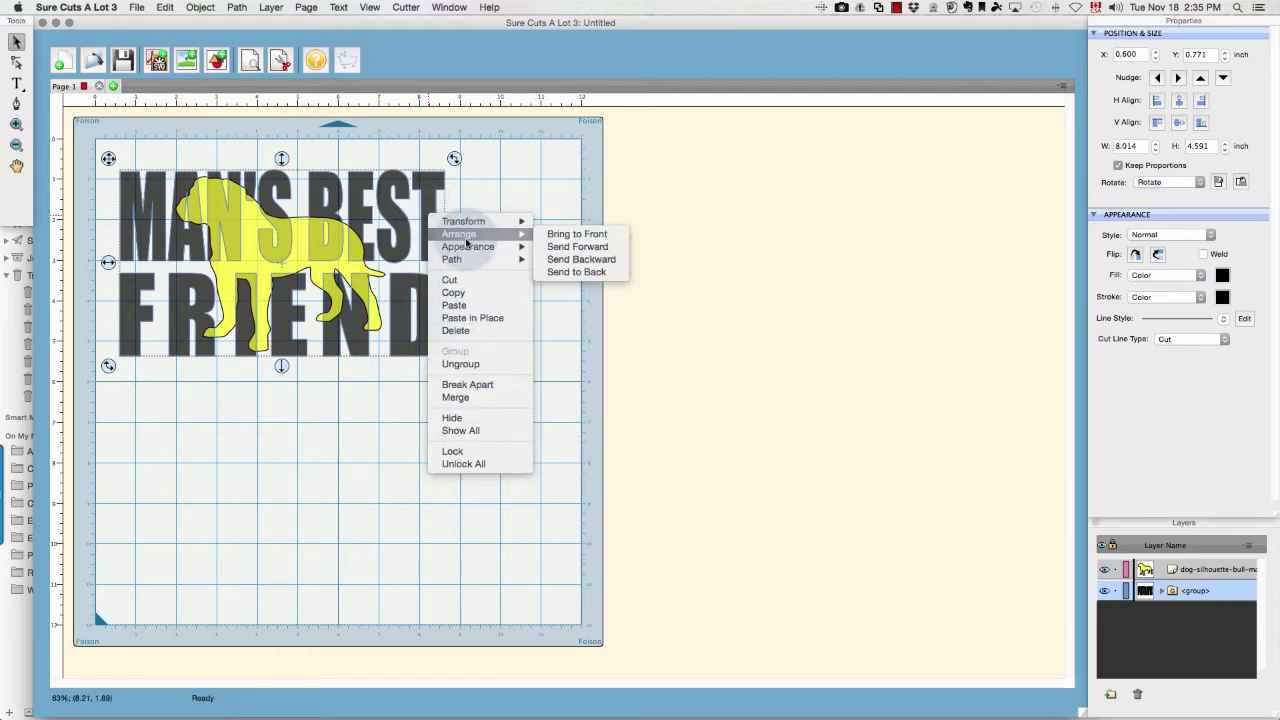
pyautogui.click(592, 236)
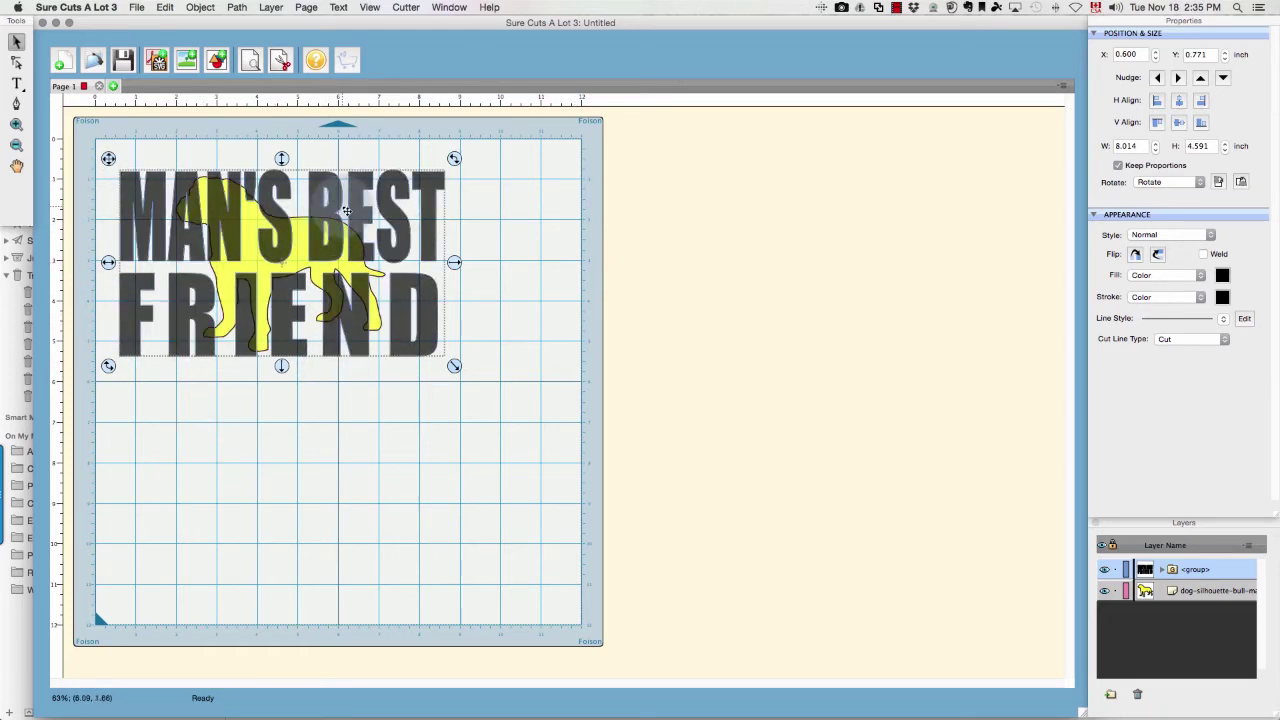
pyautogui.rightClick(352, 200)
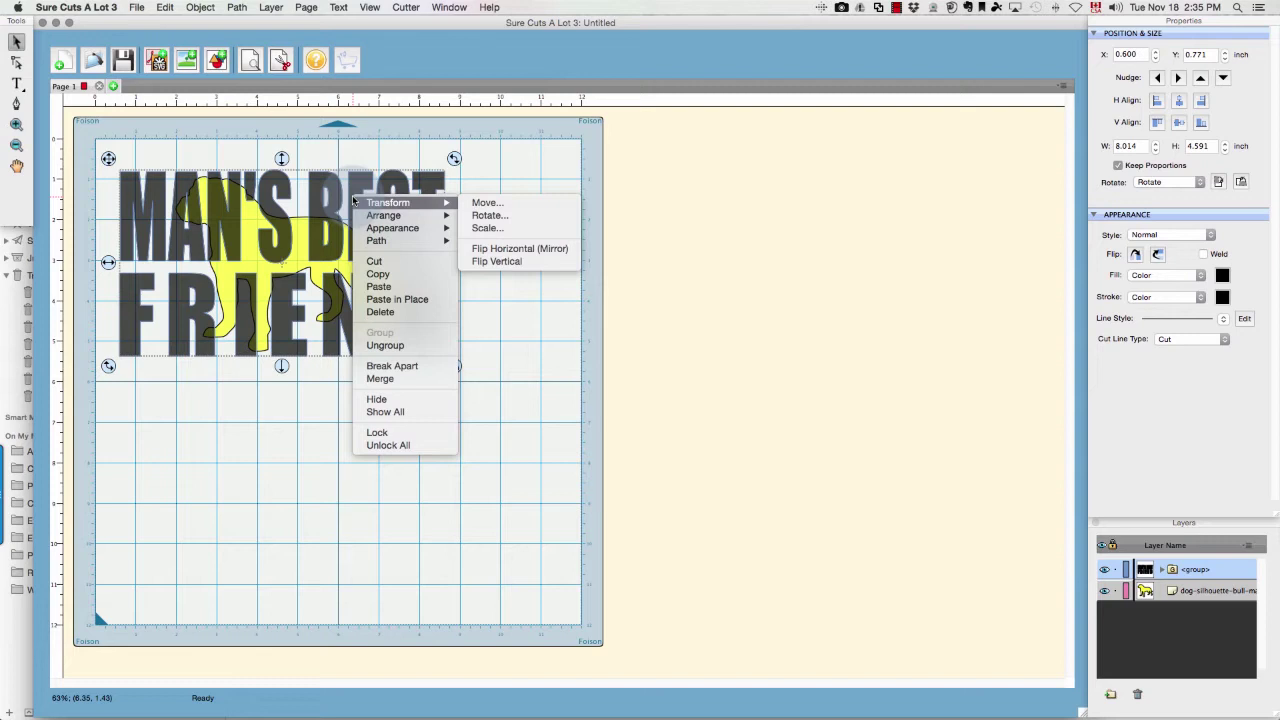
pyautogui.moveTo(358, 217)
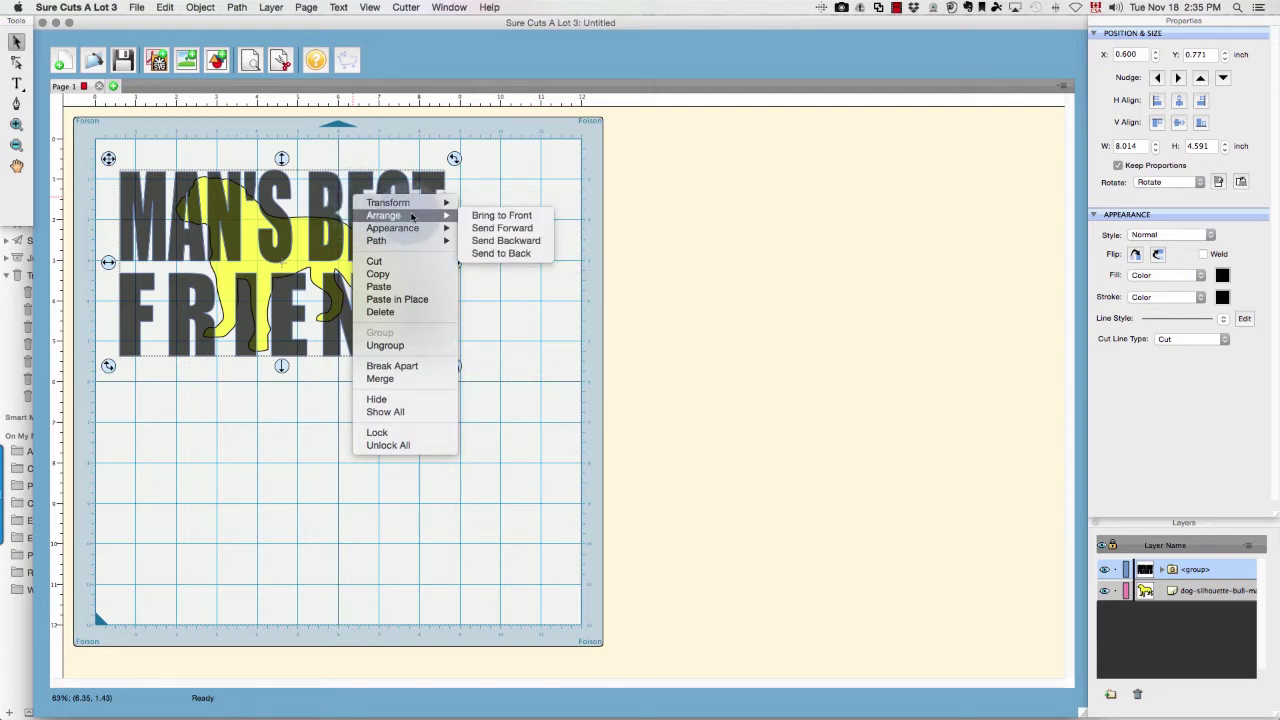
pyautogui.click(500, 253)
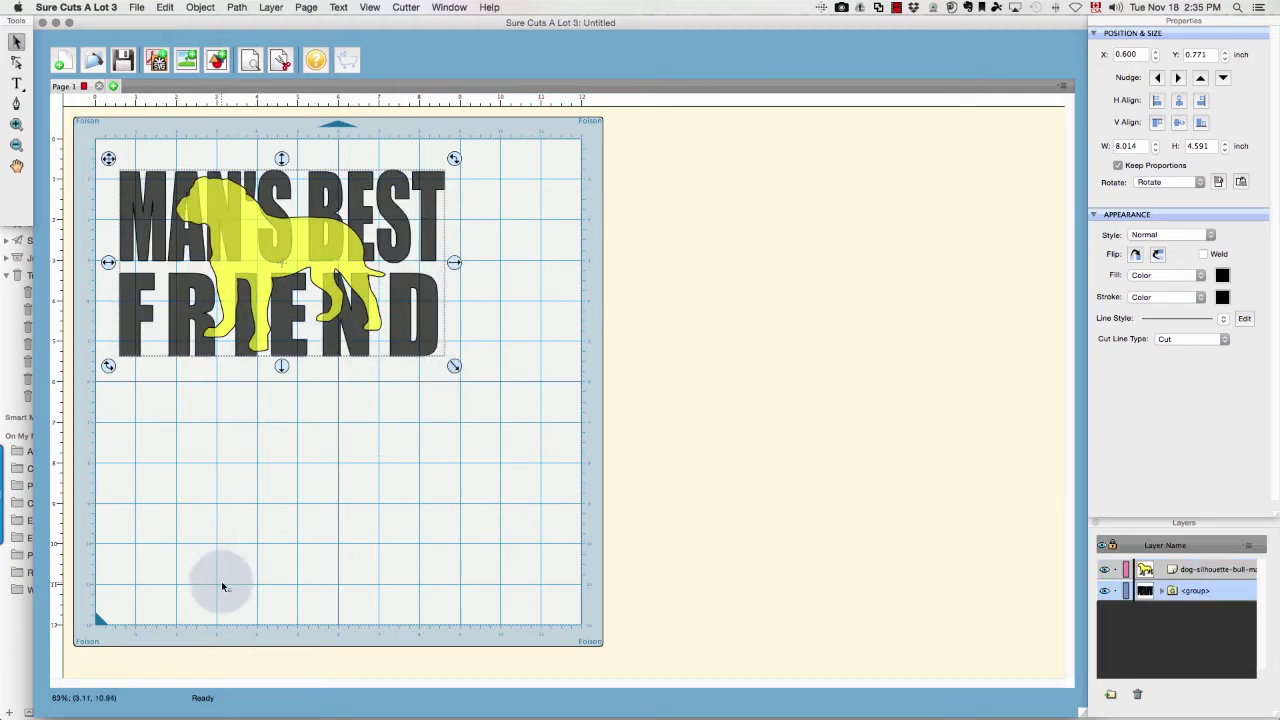
pyautogui.click(243, 474)
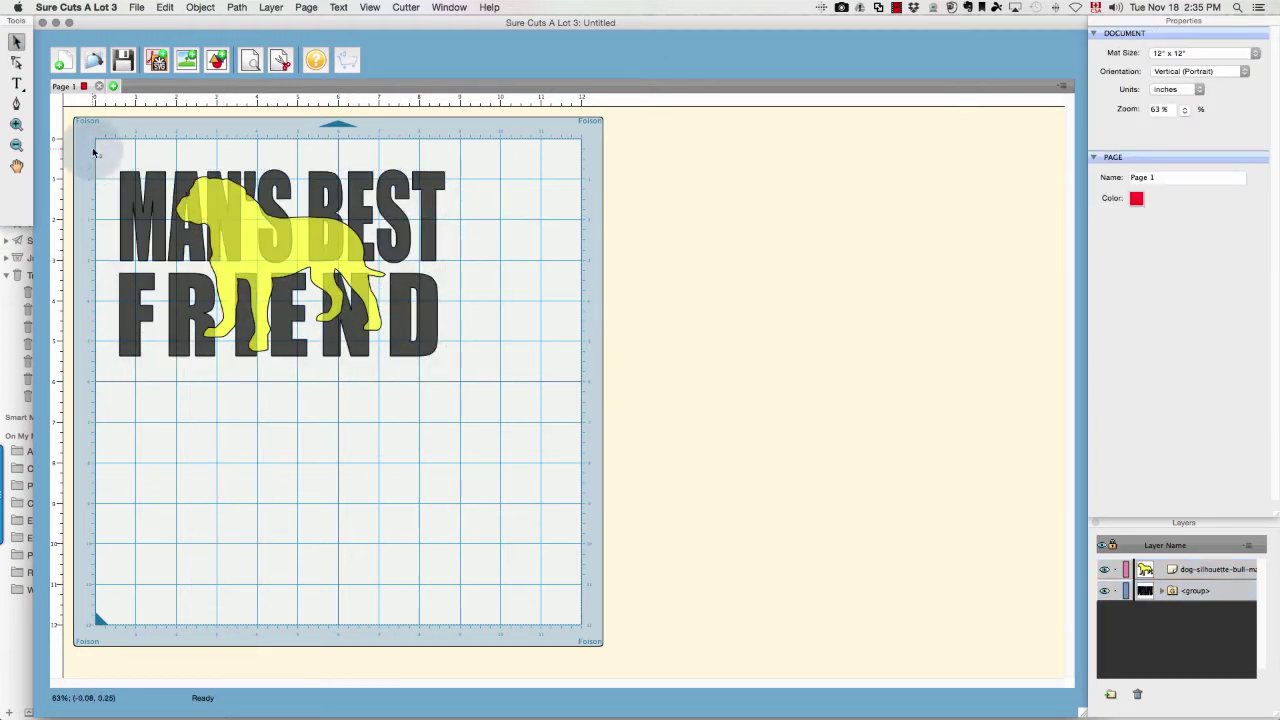
# Group the dog silhouette and the MAN'S BEST FRIEND text together
pyautogui.moveTo(85, 132); pyautogui.dragTo(566, 429)
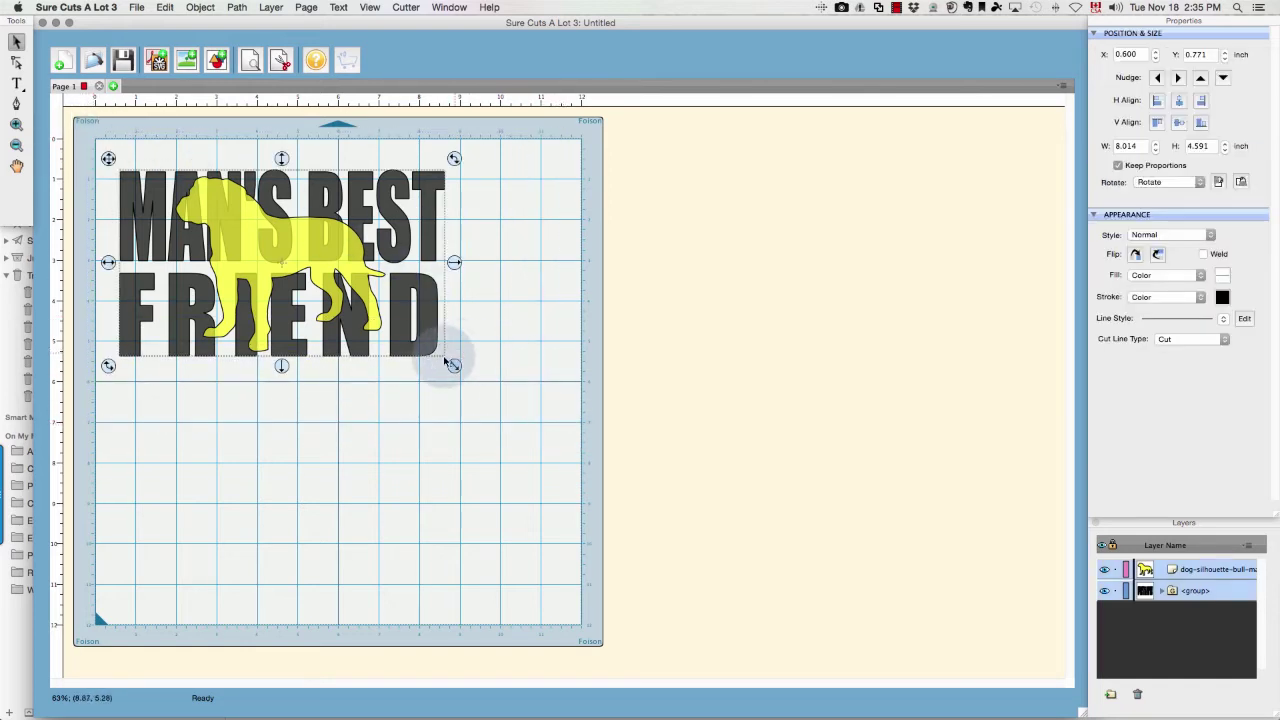
pyautogui.rightClick(249, 238)
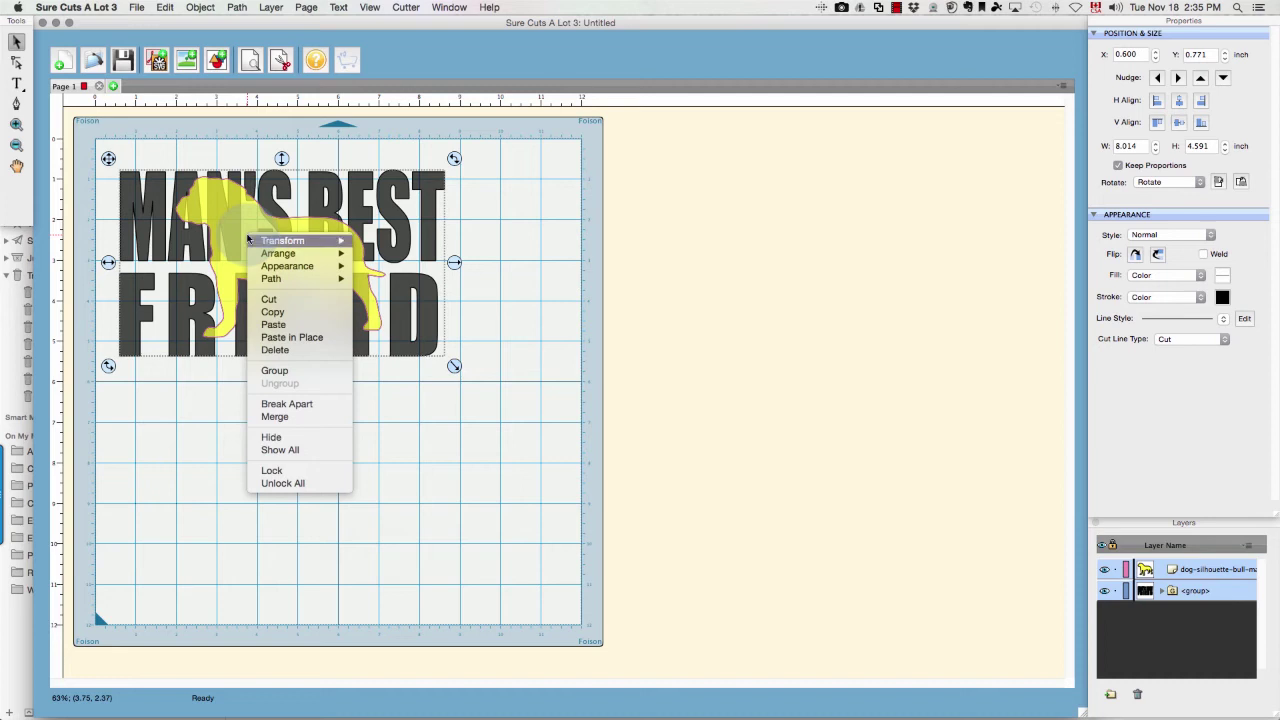
pyautogui.click(298, 370)
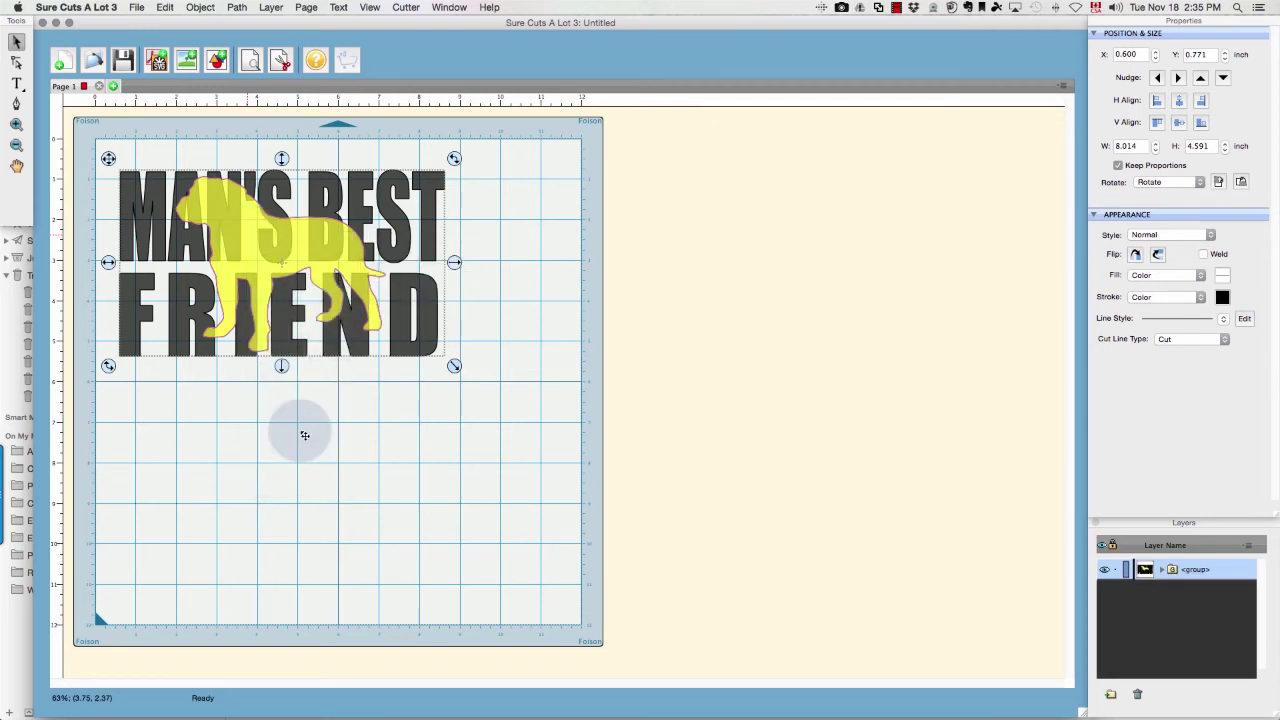
# Copy and paste the grouped design, moving the duplicate off the mat to the right
pyautogui.rightClick(252, 238)
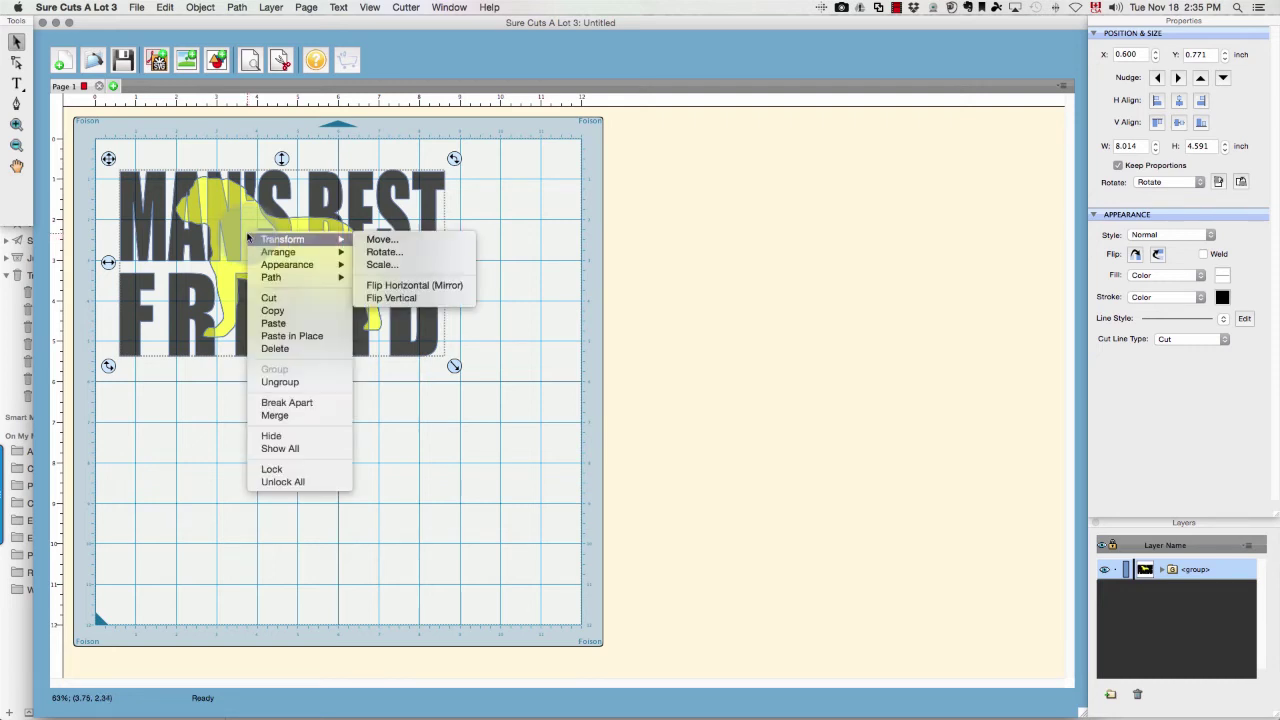
pyautogui.click(293, 316)
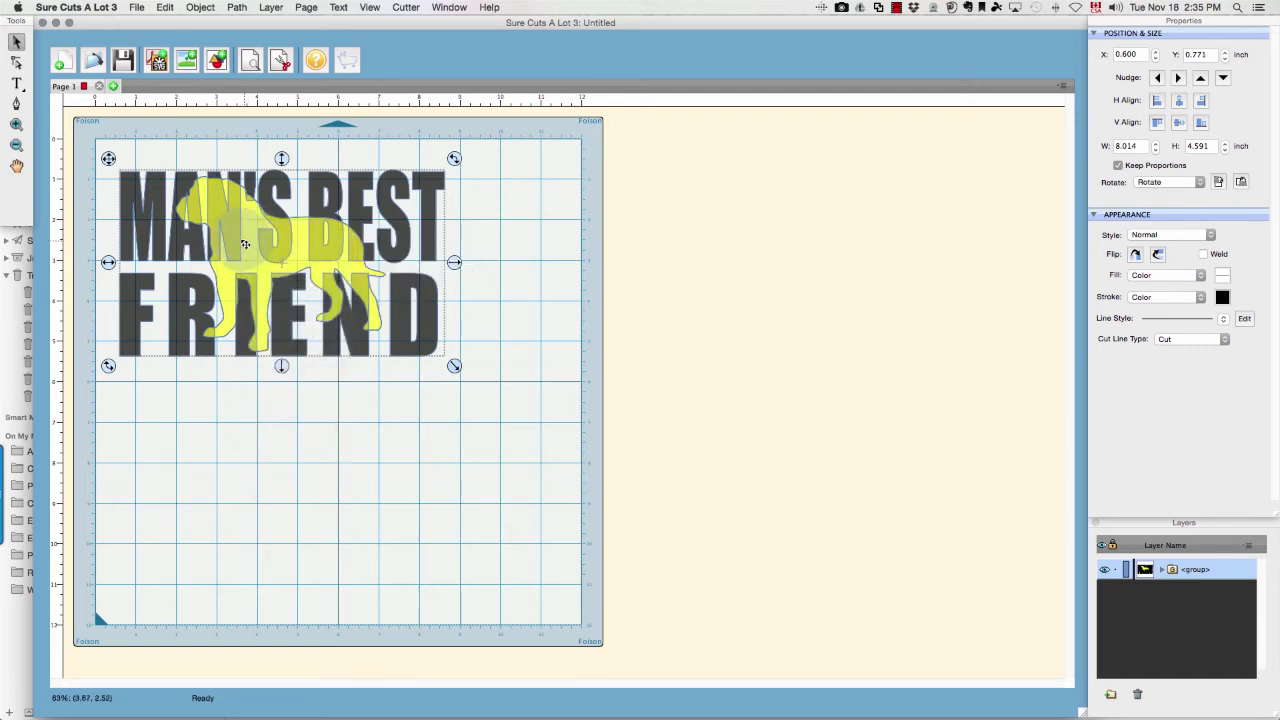
pyautogui.rightClick(250, 240)
pyautogui.click(267, 331)
pyautogui.moveTo(237, 232); pyautogui.dragTo(736, 345)
pyautogui.click(403, 455)
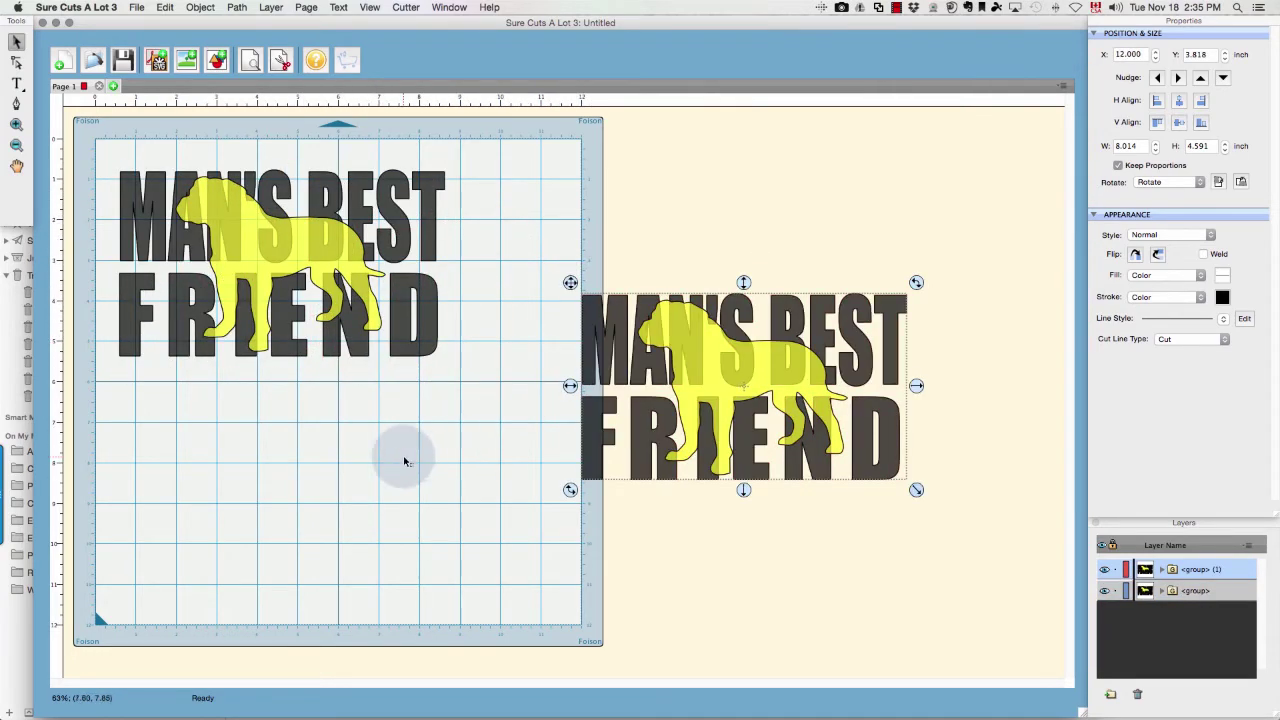
# Ungroup the right-hand copy into separate dog and text layers
pyautogui.rightClick(738, 368)
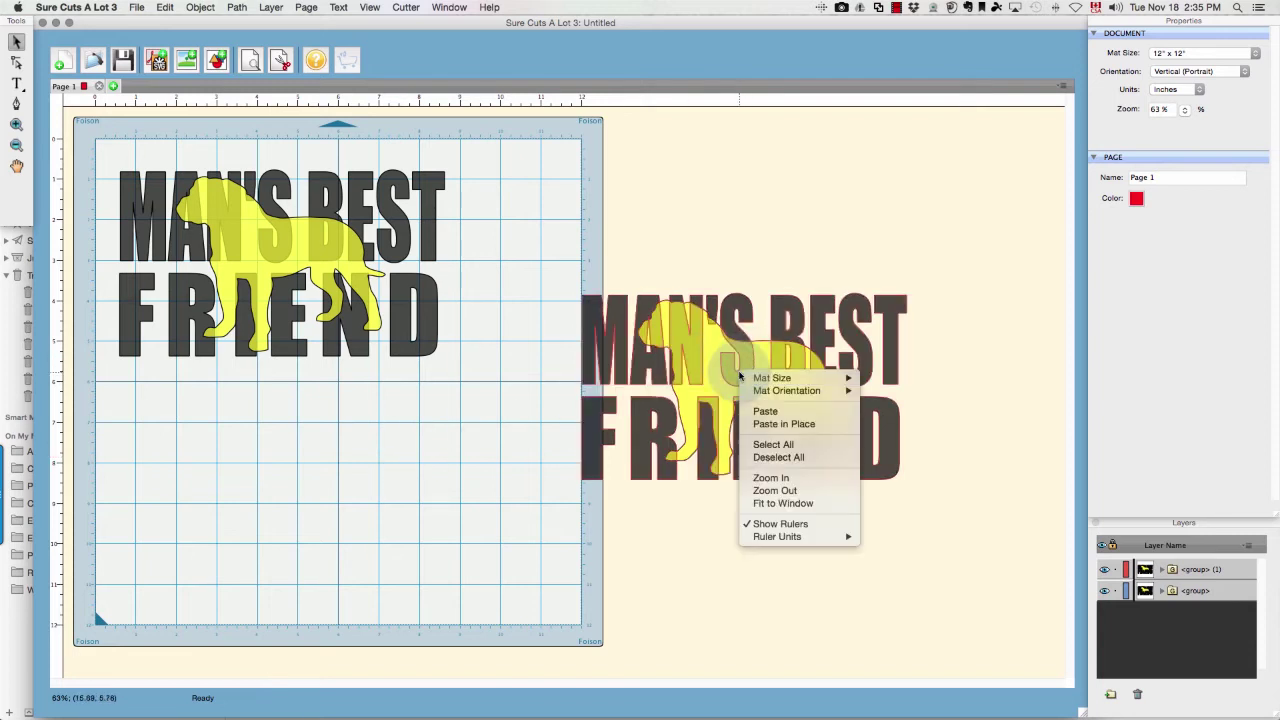
pyautogui.click(486, 463)
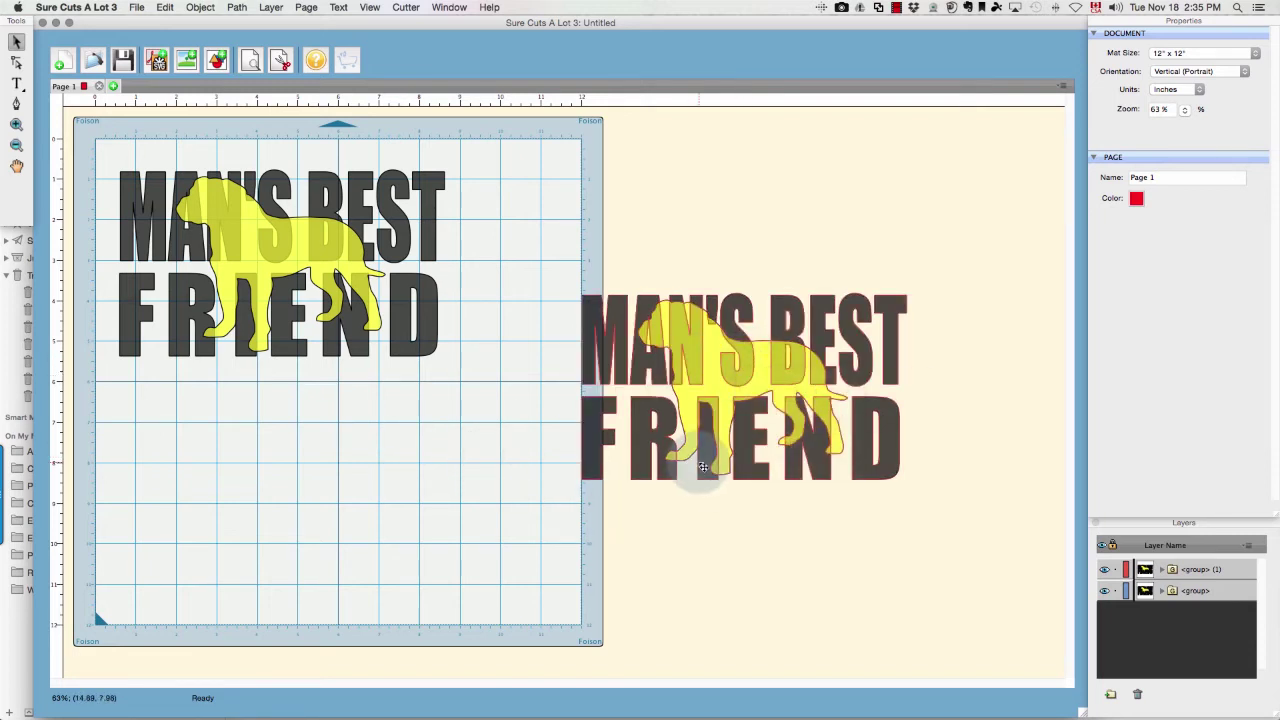
pyautogui.click(713, 463)
pyautogui.rightClick(713, 460)
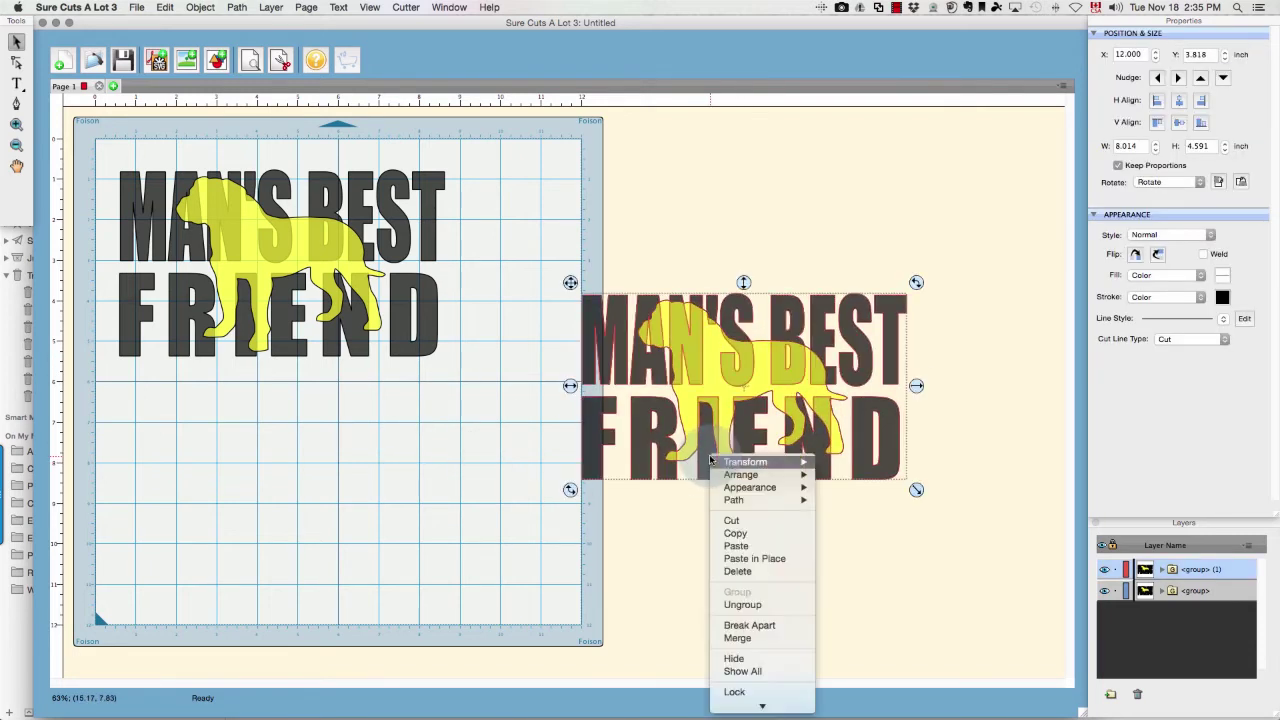
pyautogui.click(770, 604)
# Ungroup the original design on the mat, then clear the selection
pyautogui.click(205, 225)
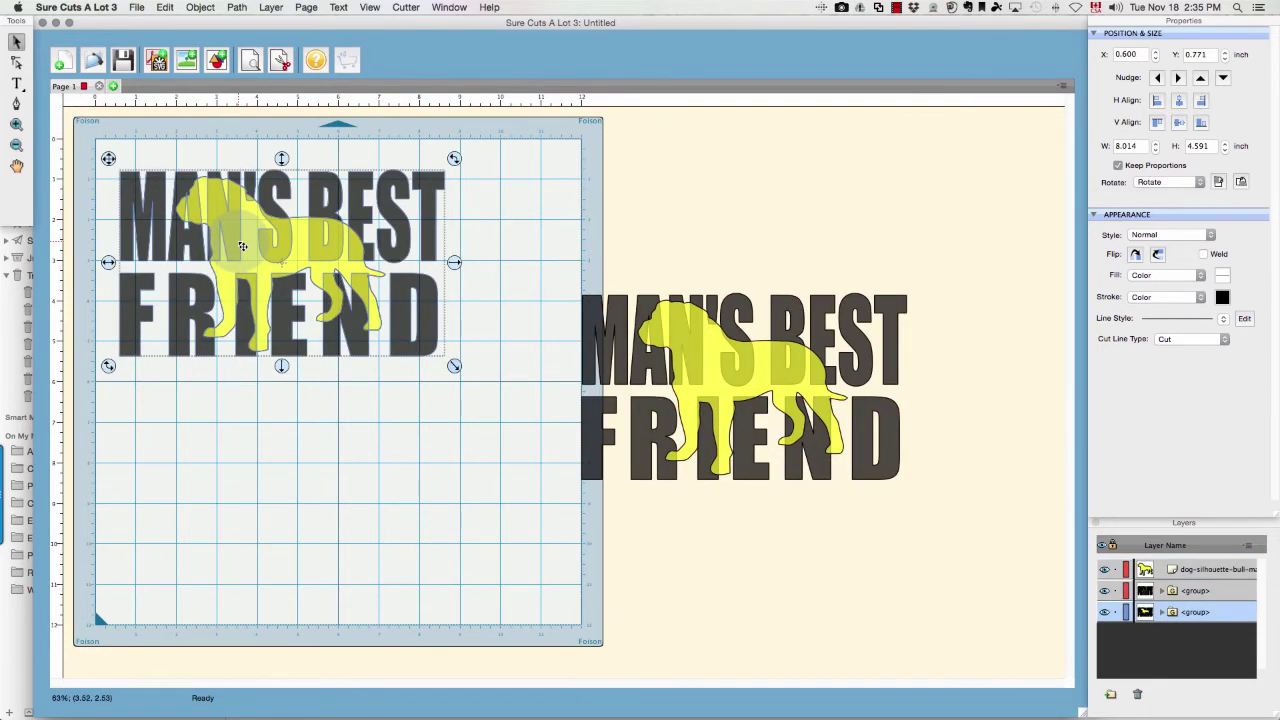
pyautogui.rightClick(228, 246)
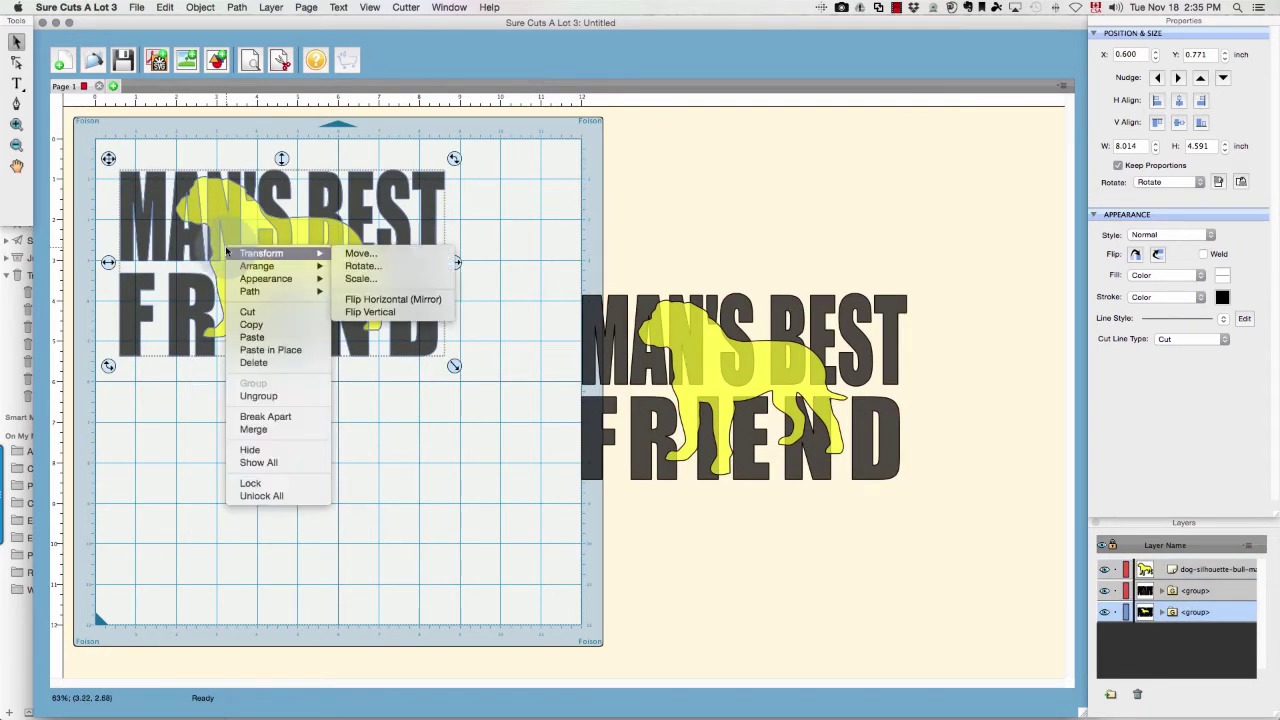
pyautogui.click(247, 396)
pyautogui.click(177, 486)
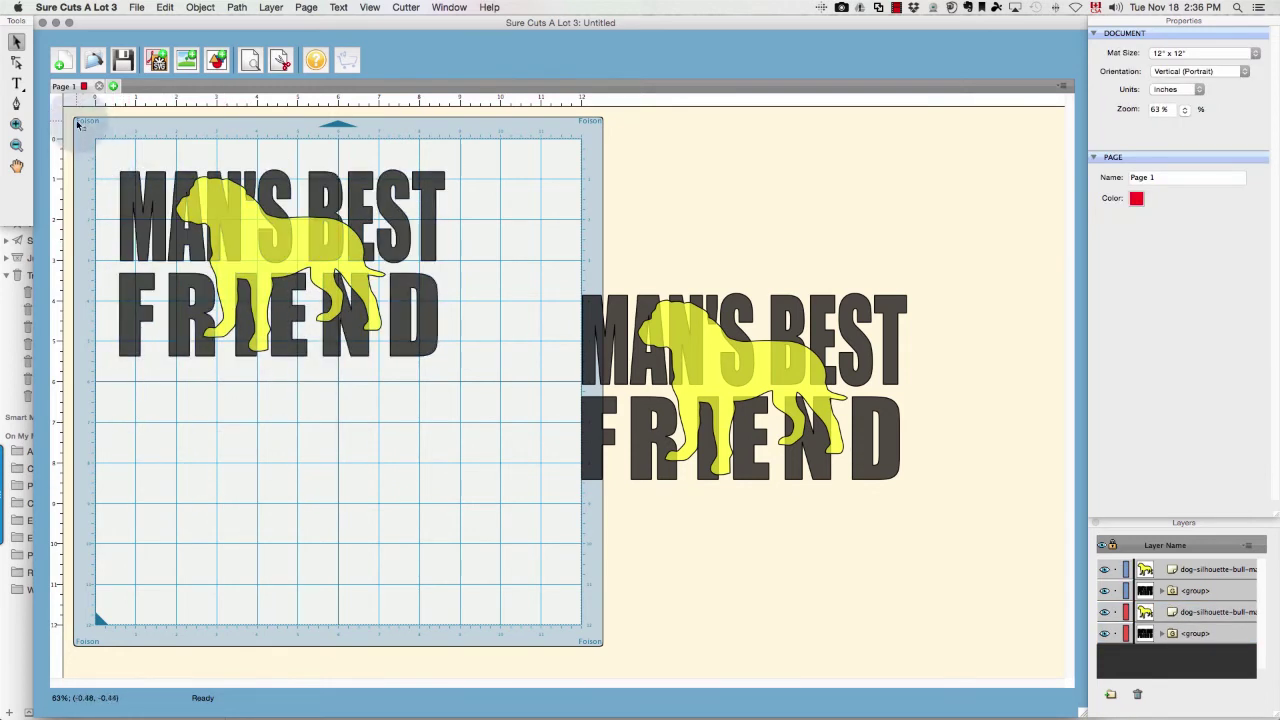
# Subtract the dog from the left design's text using Path > Back Minus Front
pyautogui.moveTo(76, 113); pyautogui.dragTo(507, 430)
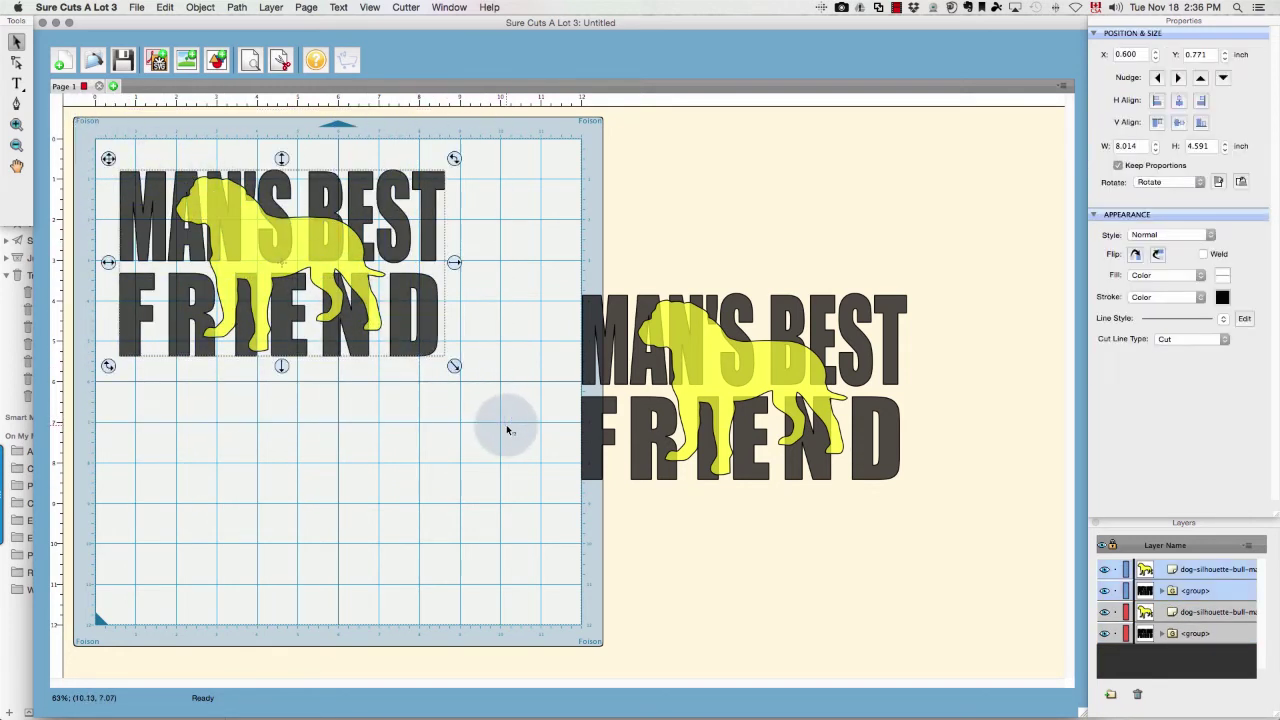
pyautogui.click(238, 8)
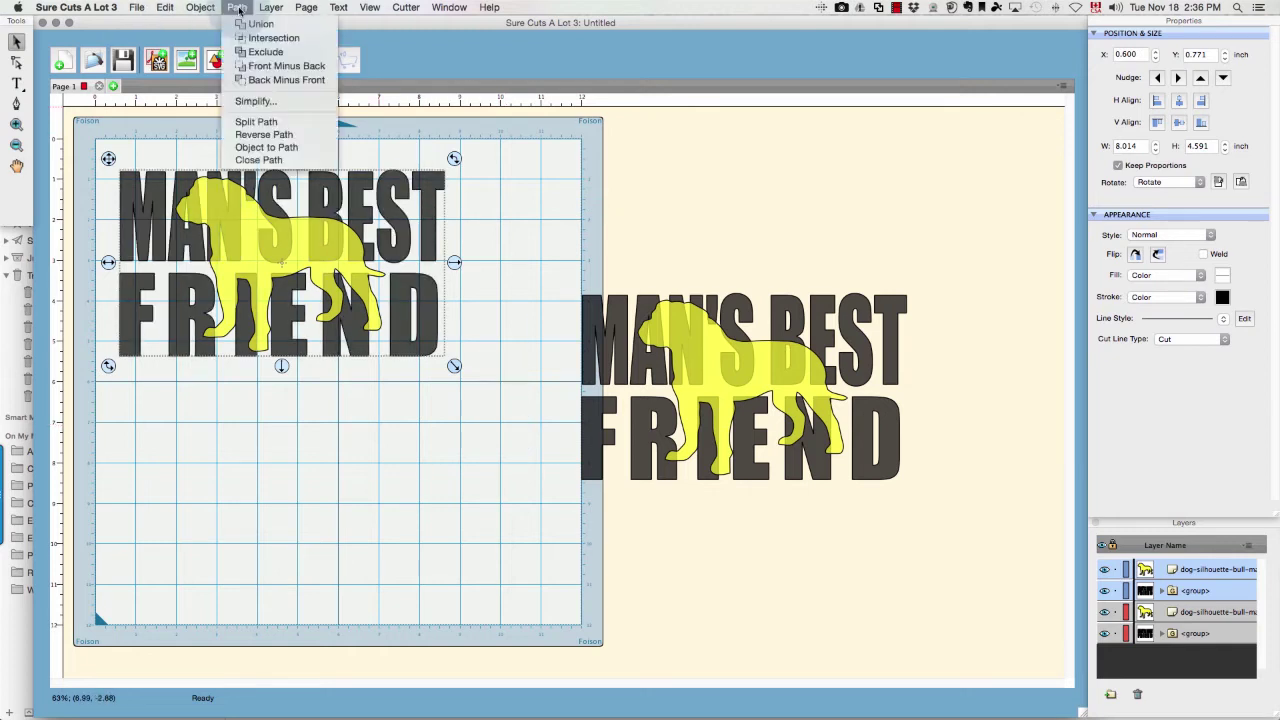
pyautogui.click(267, 80)
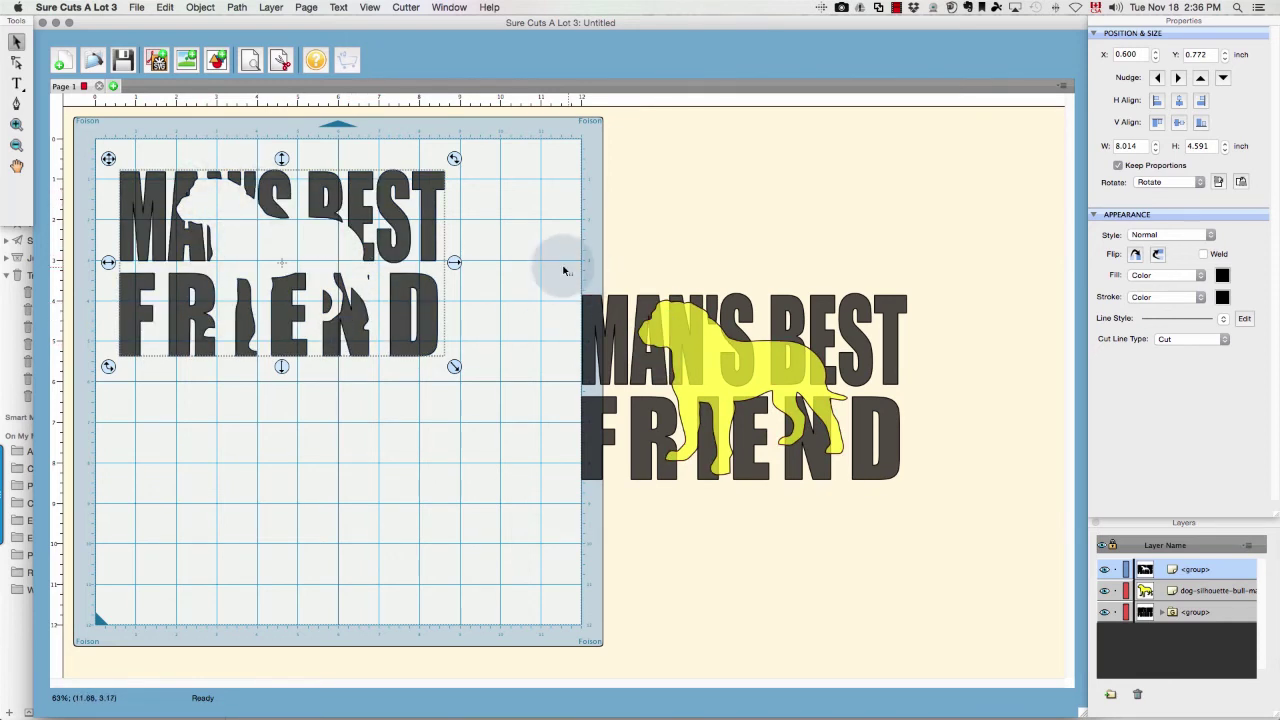
pyautogui.moveTo(532, 251); pyautogui.dragTo(993, 568)
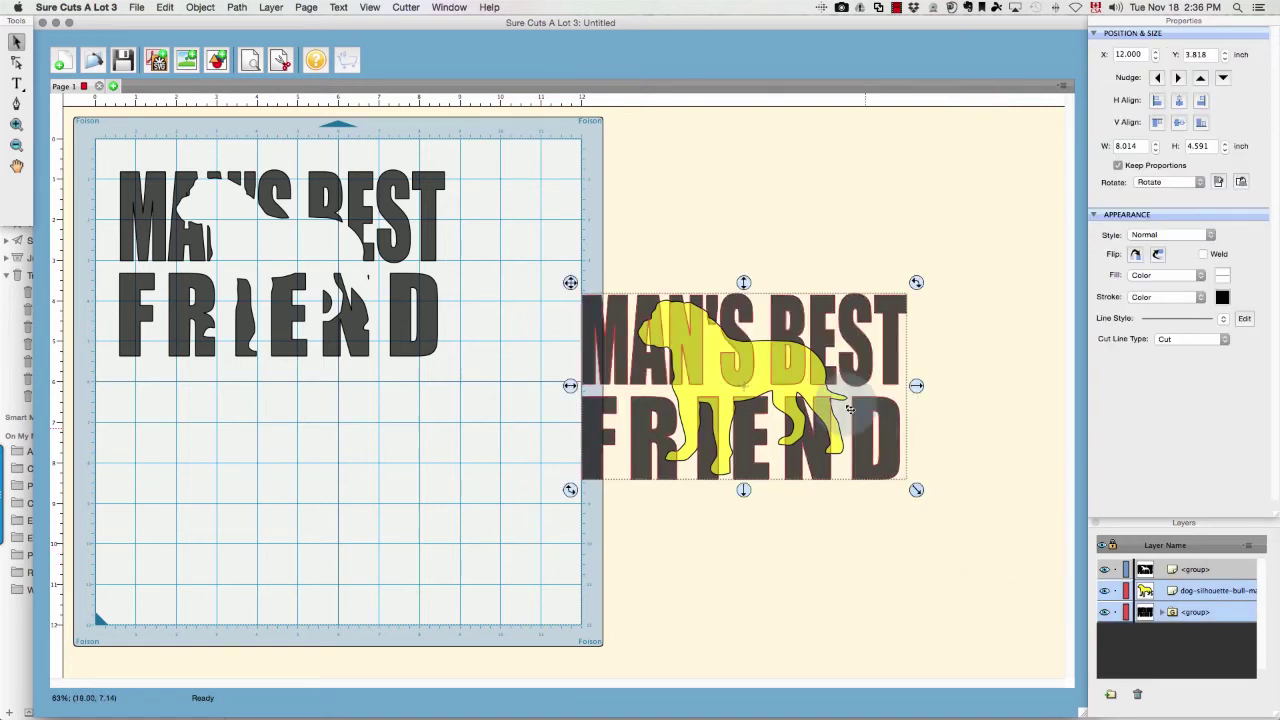
# Intersect the right copy's dog and text, then drag the yellow pieces onto the mat text
pyautogui.click(237, 7)
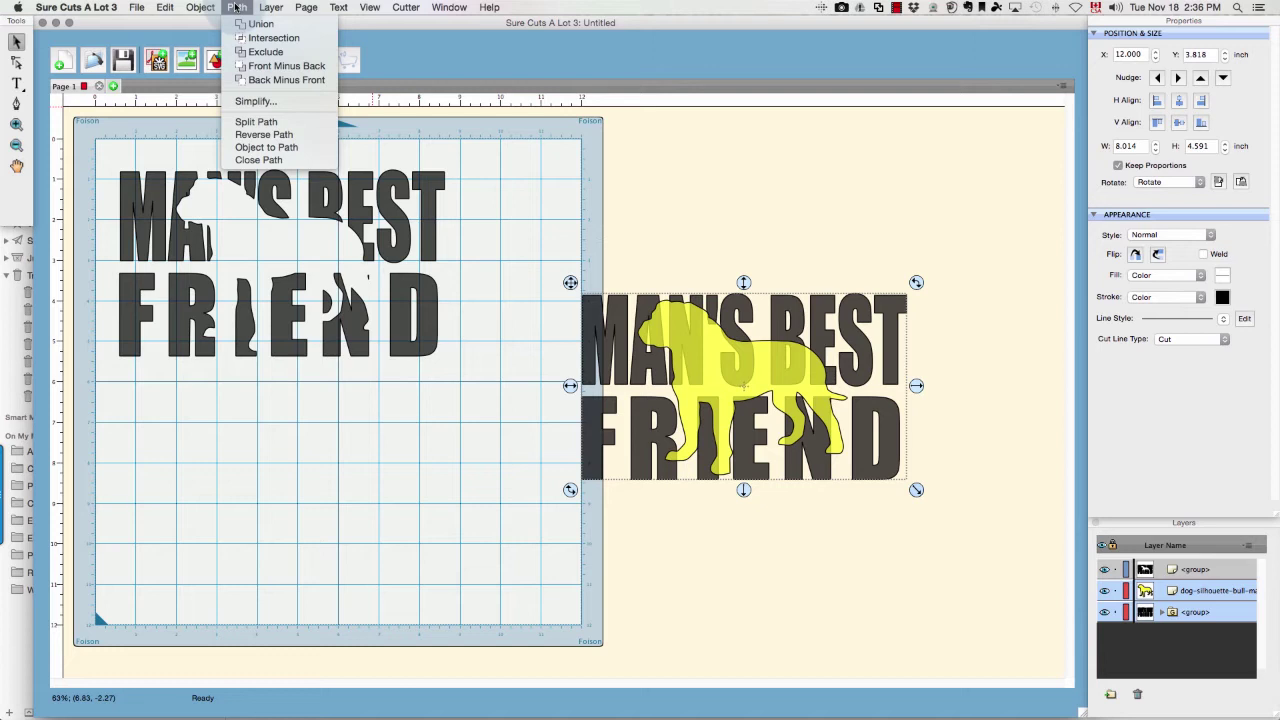
pyautogui.click(257, 38)
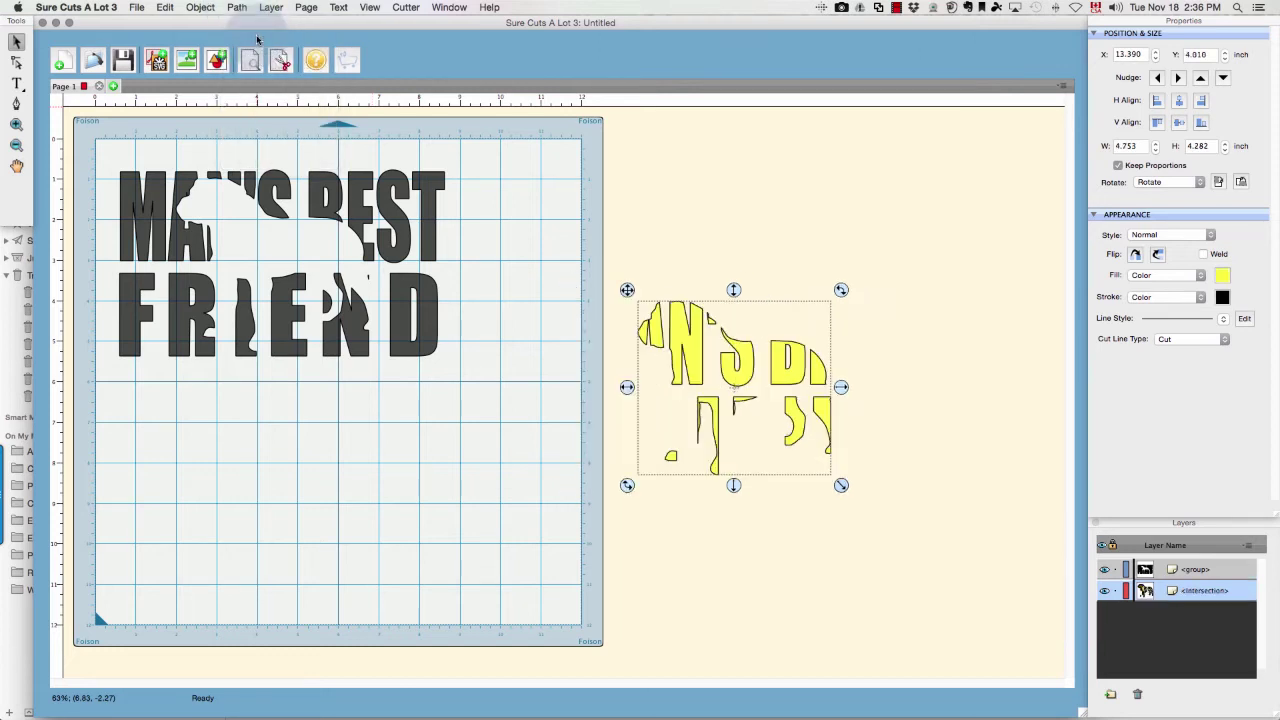
pyautogui.click(788, 366)
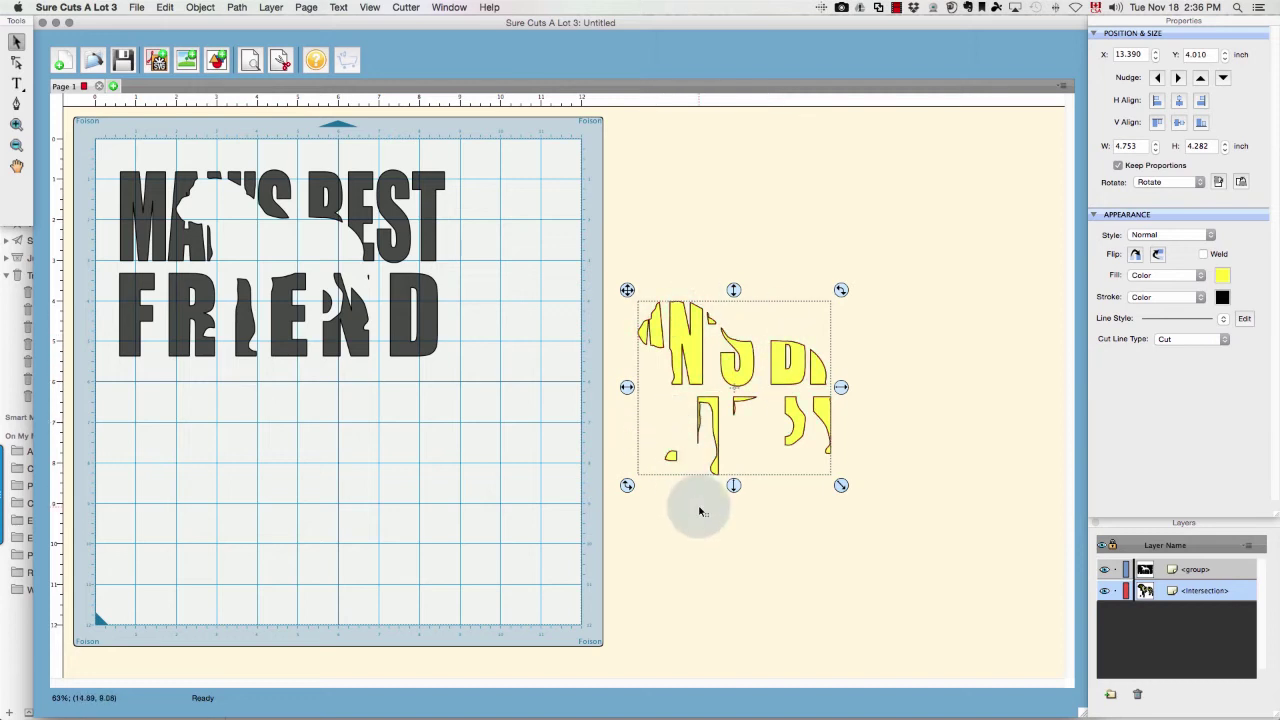
pyautogui.click(694, 358)
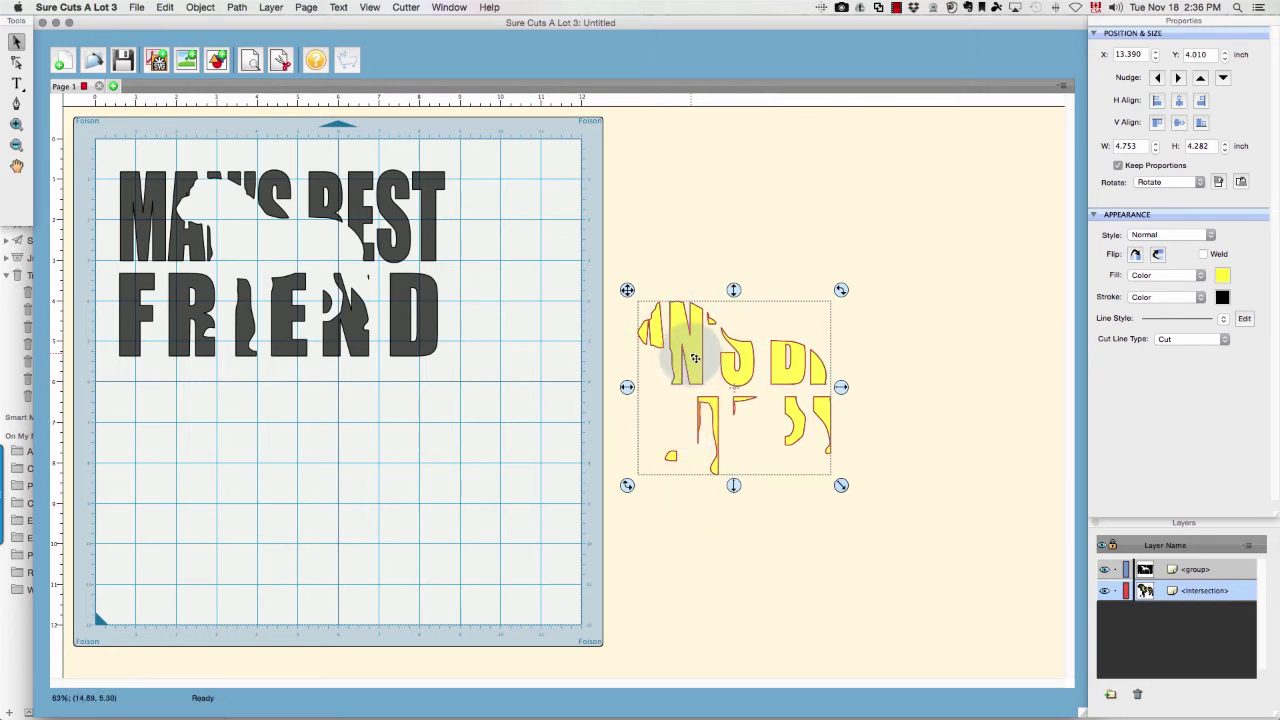
pyautogui.moveTo(694, 358); pyautogui.dragTo(232, 236)
# Zoom in and nudge the yellow intersection pieces slightly right and up into the gap
pyautogui.click(16, 124)
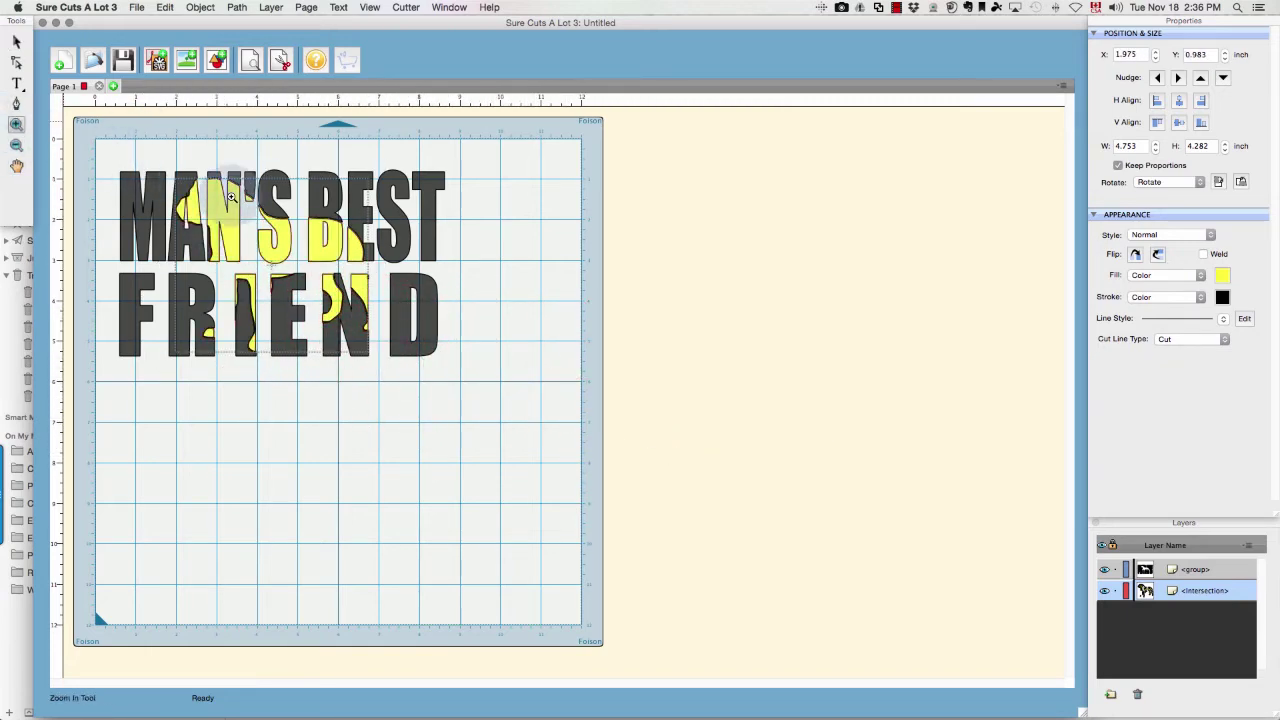
pyautogui.click(278, 226)
pyautogui.click(325, 272)
pyautogui.click(373, 318)
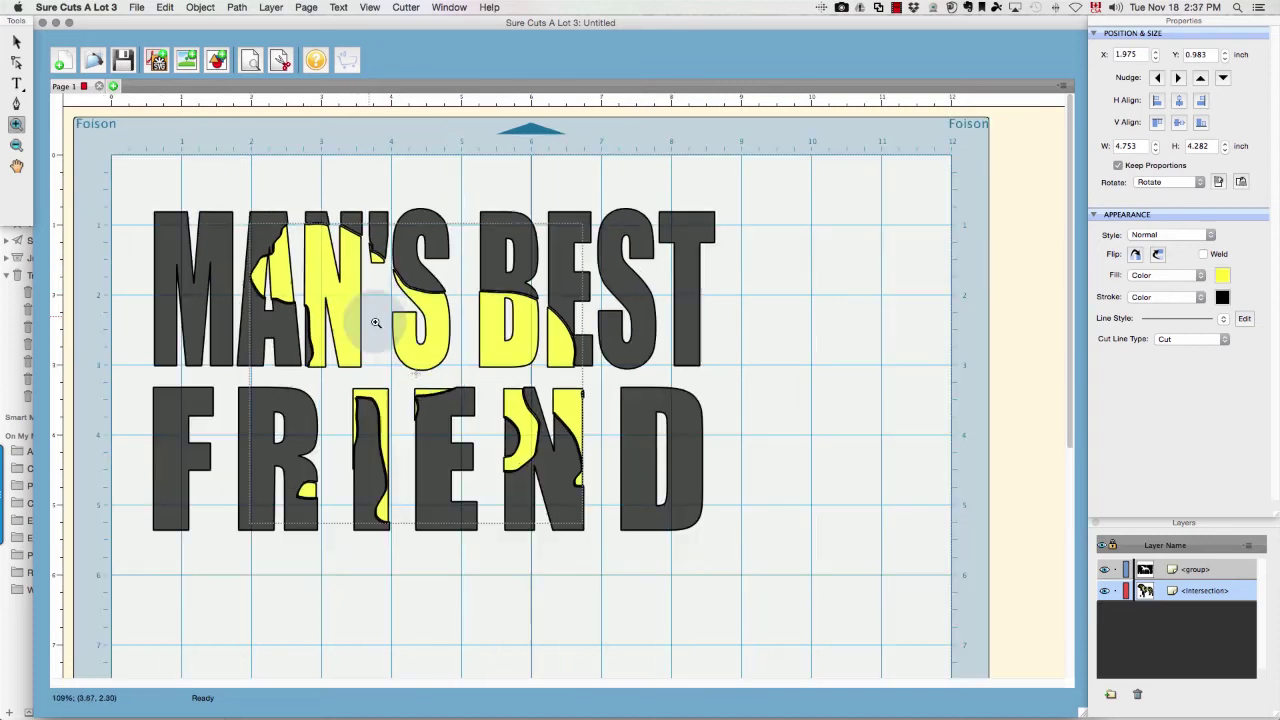
pyautogui.click(370, 312)
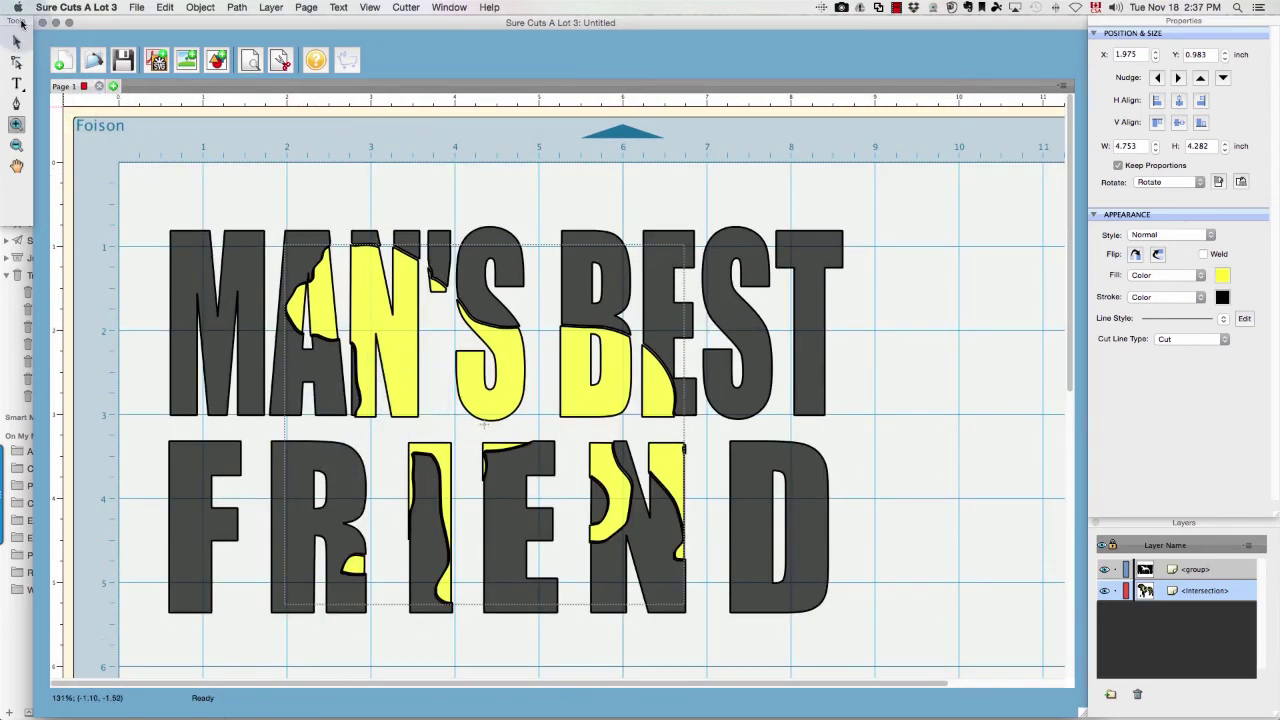
pyautogui.click(16, 42)
pyautogui.click(591, 386)
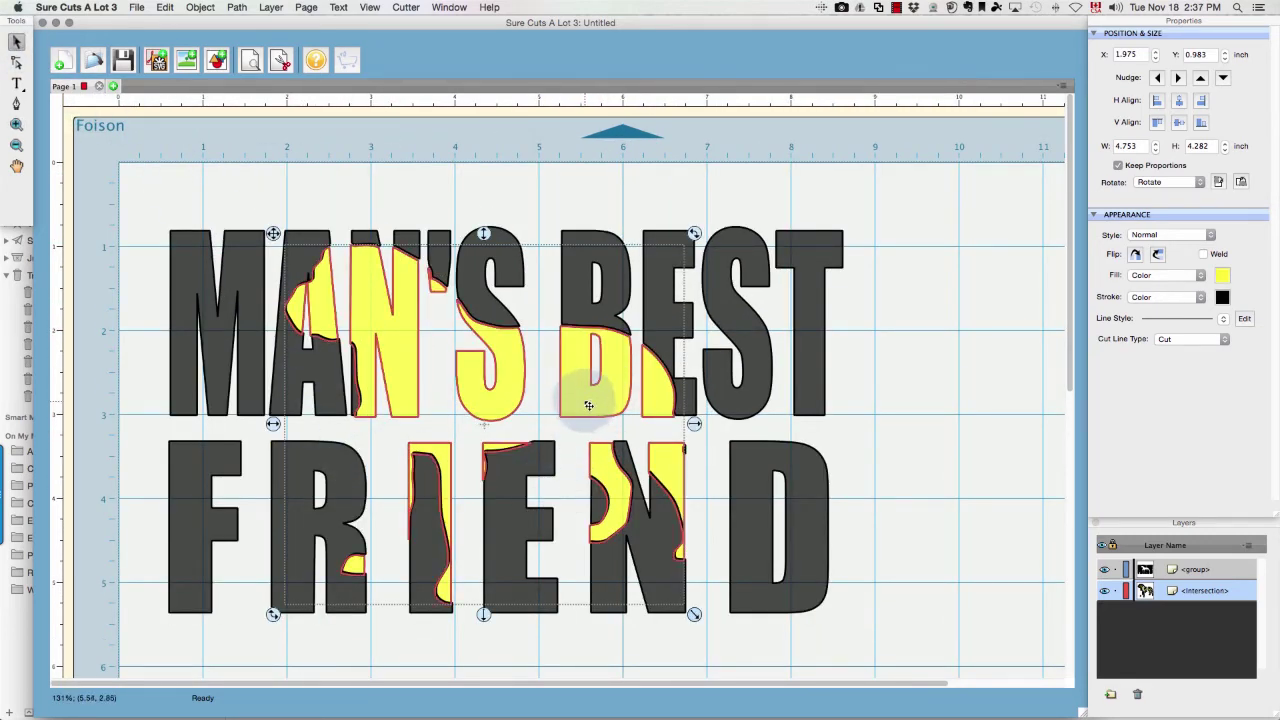
pyautogui.moveTo(588, 404); pyautogui.dragTo(594, 407)
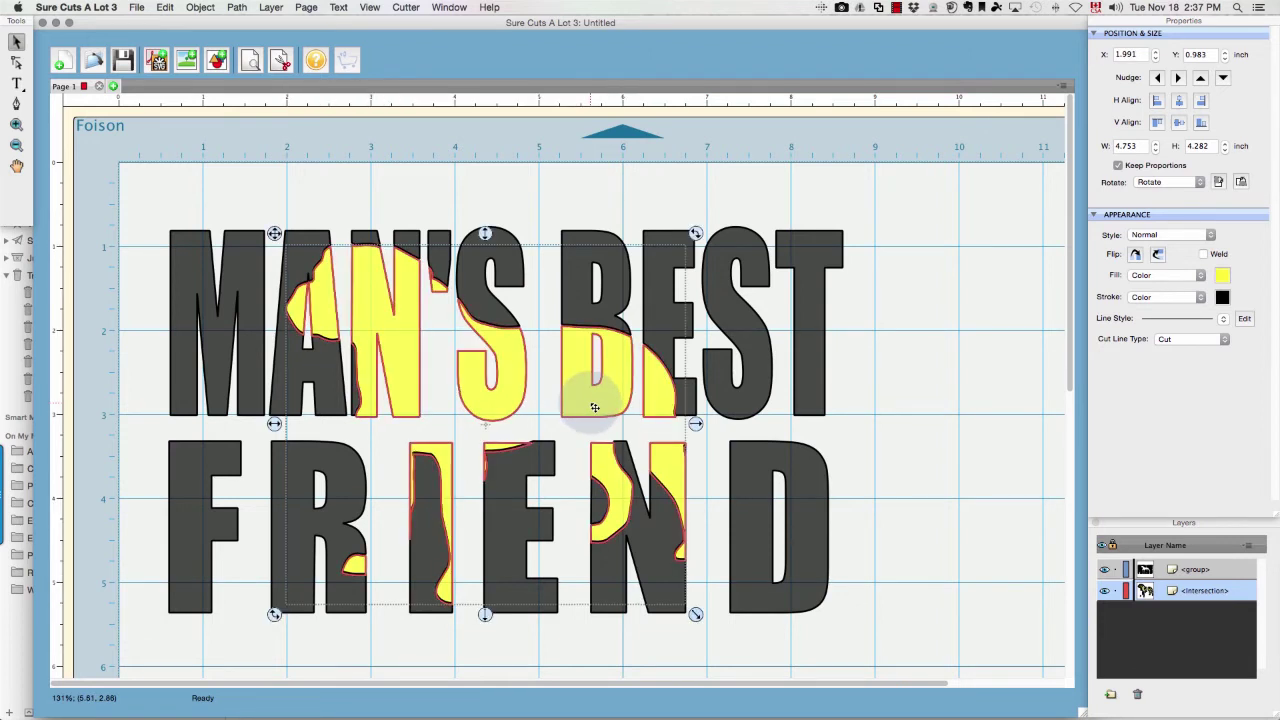
pyautogui.click(905, 388)
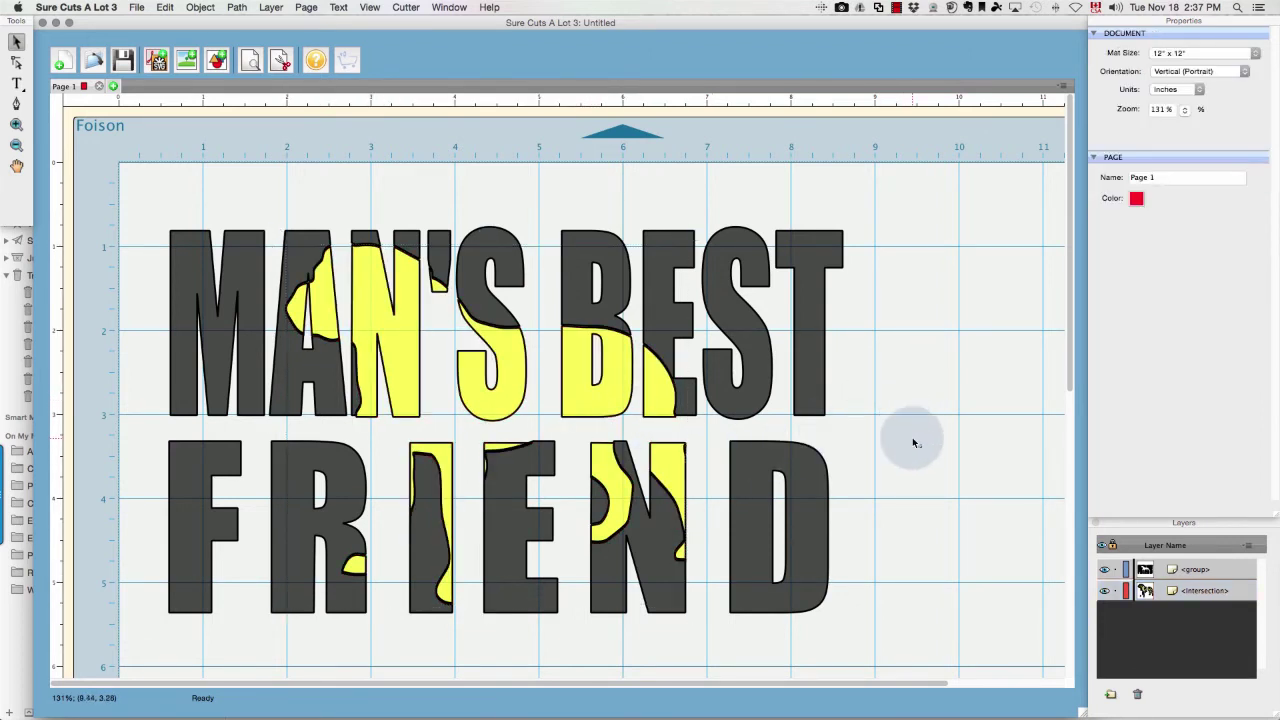
pyautogui.click(620, 493)
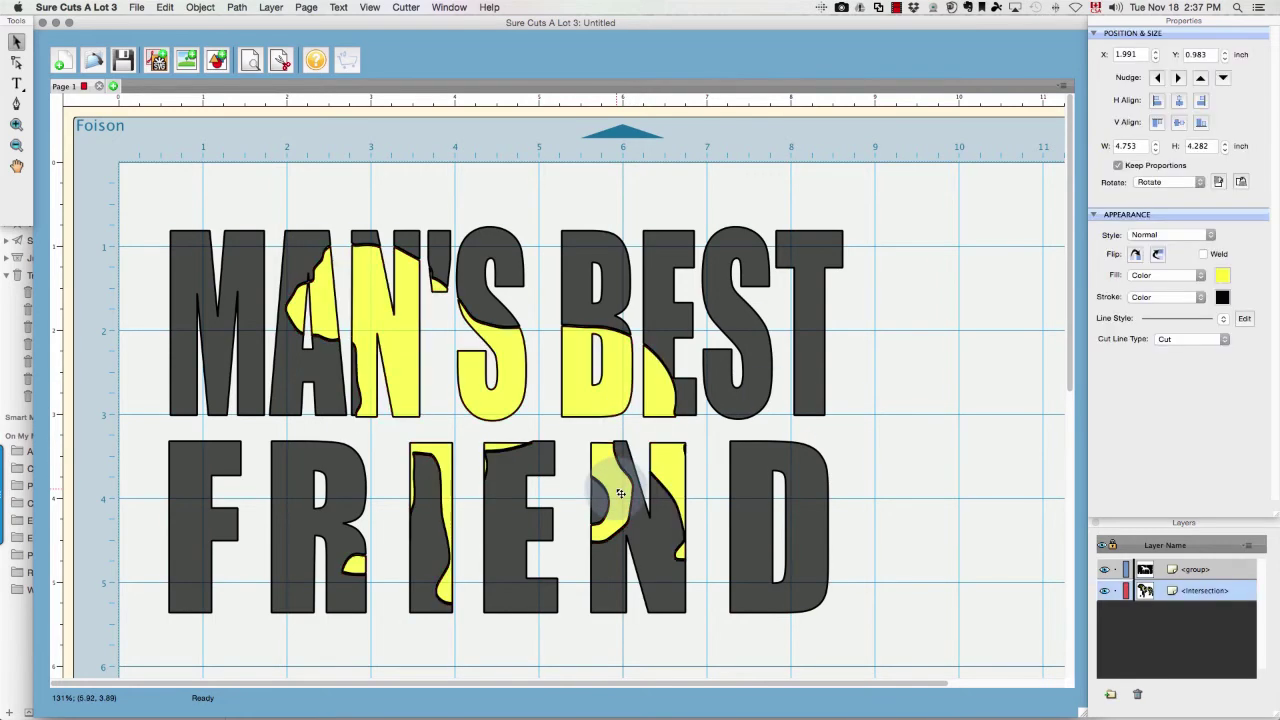
pyautogui.moveTo(620, 493); pyautogui.dragTo(620, 490)
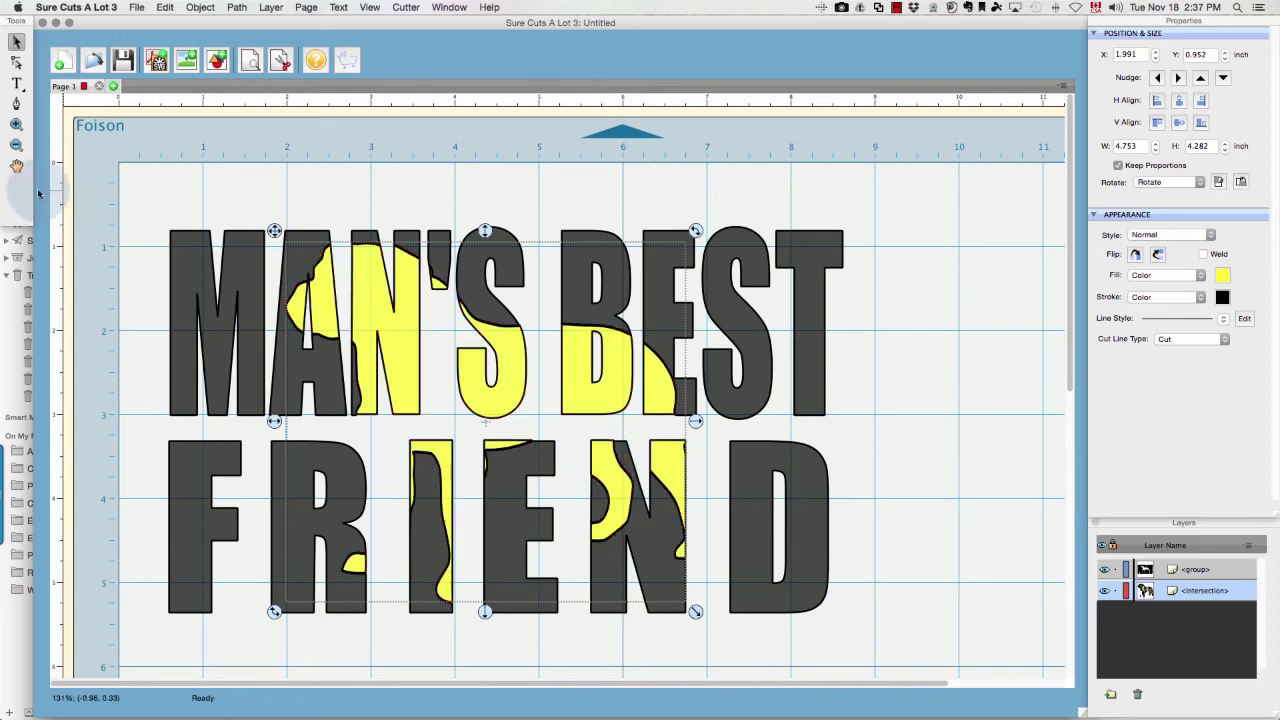
# Zoom closer on the I E area and shift the yellow pieces slightly down
pyautogui.click(16, 124)
pyautogui.click(504, 468)
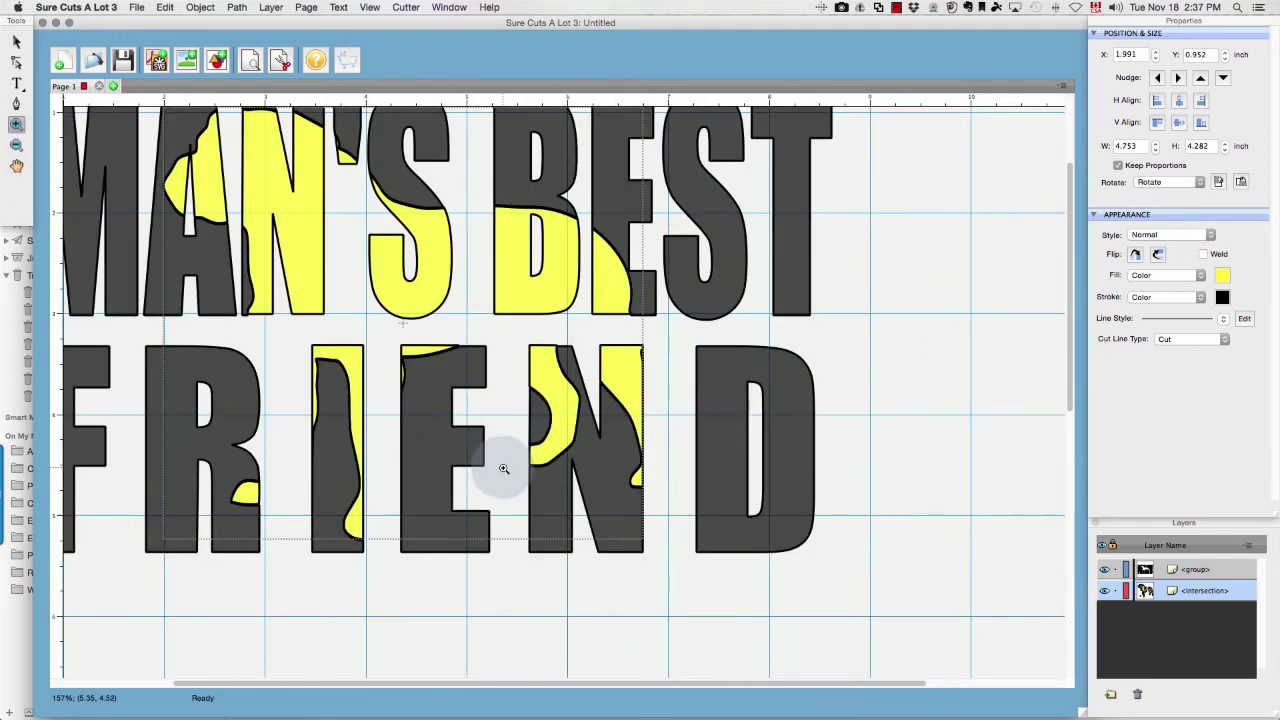
pyautogui.click(430, 372)
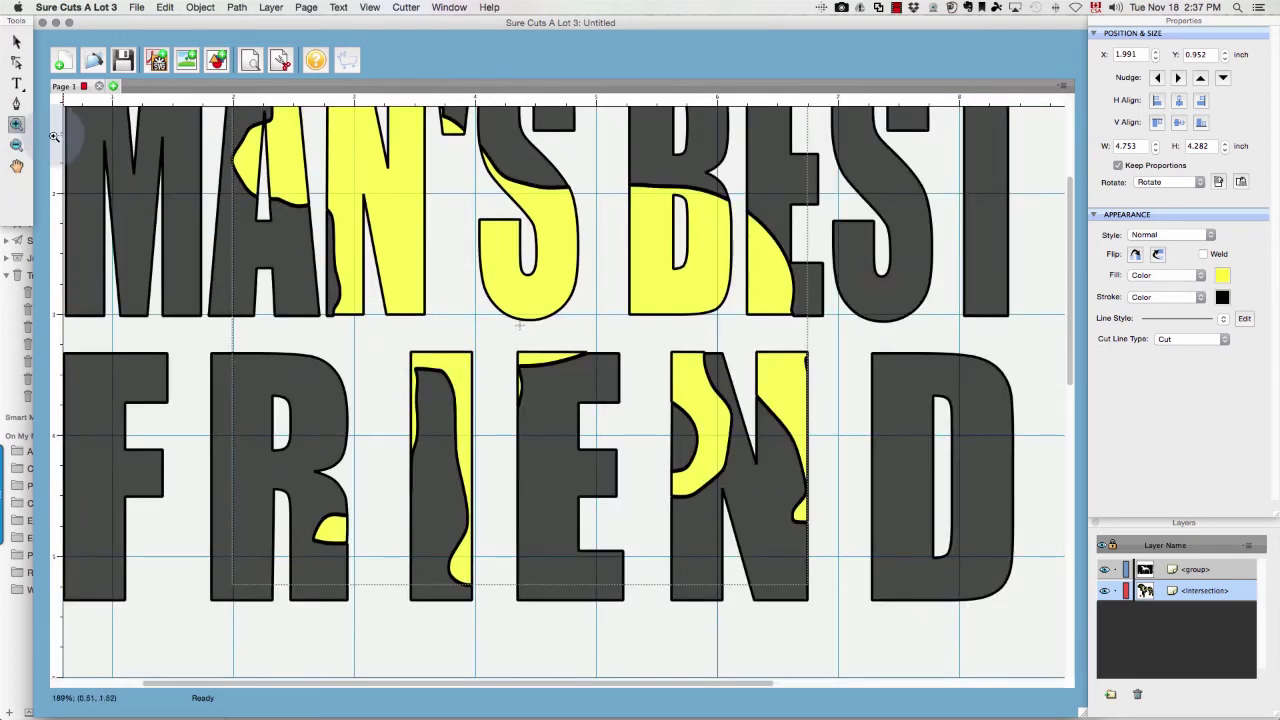
pyautogui.click(16, 41)
pyautogui.click(475, 360)
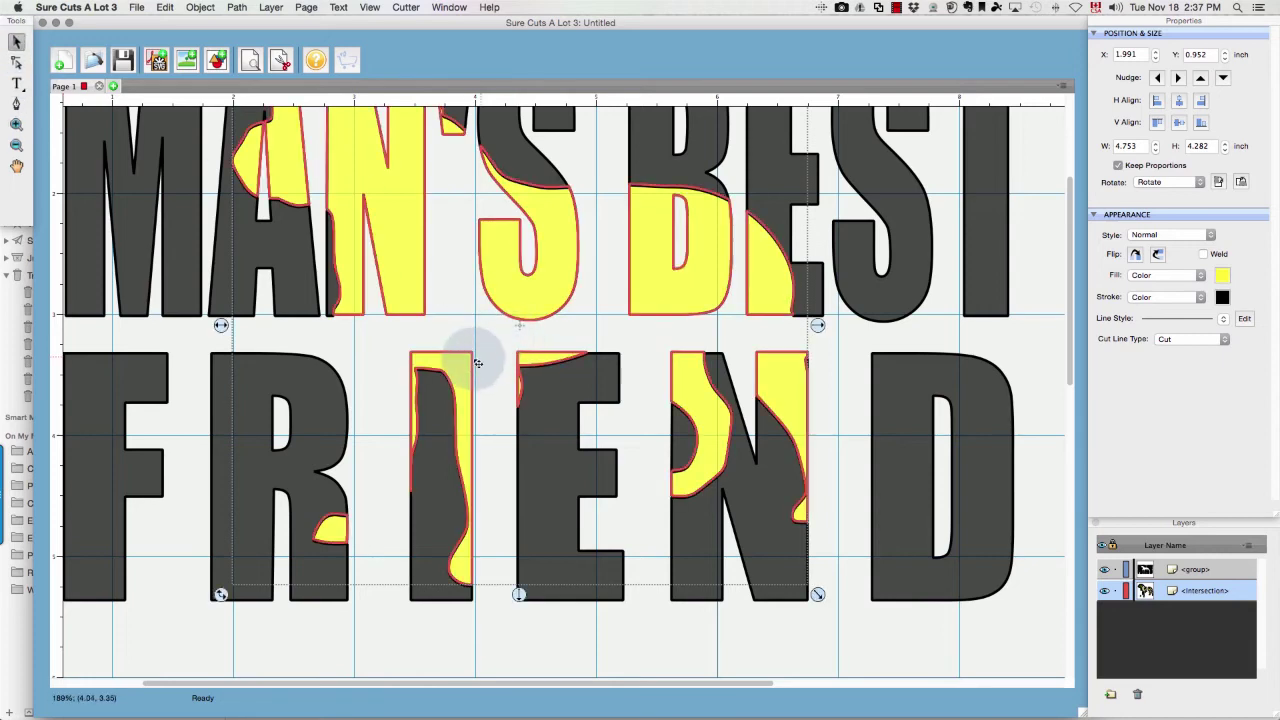
pyautogui.click(466, 366)
pyautogui.click(465, 367)
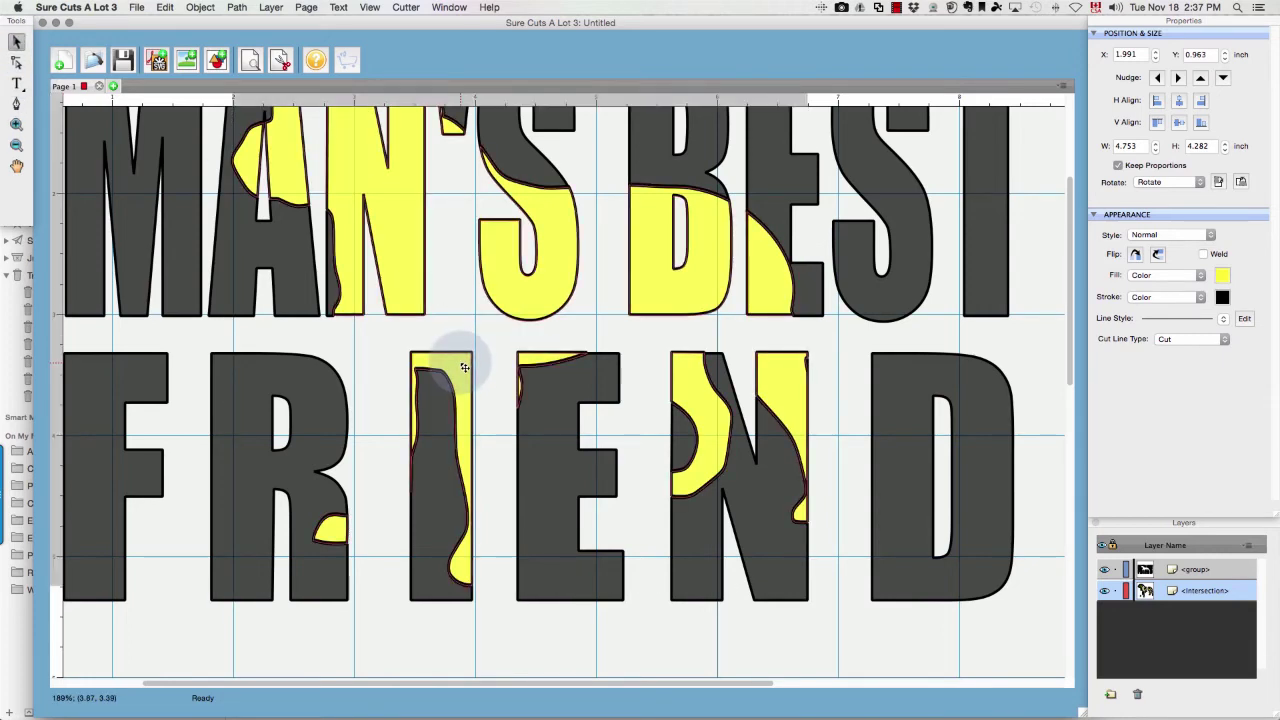
pyautogui.click(645, 654)
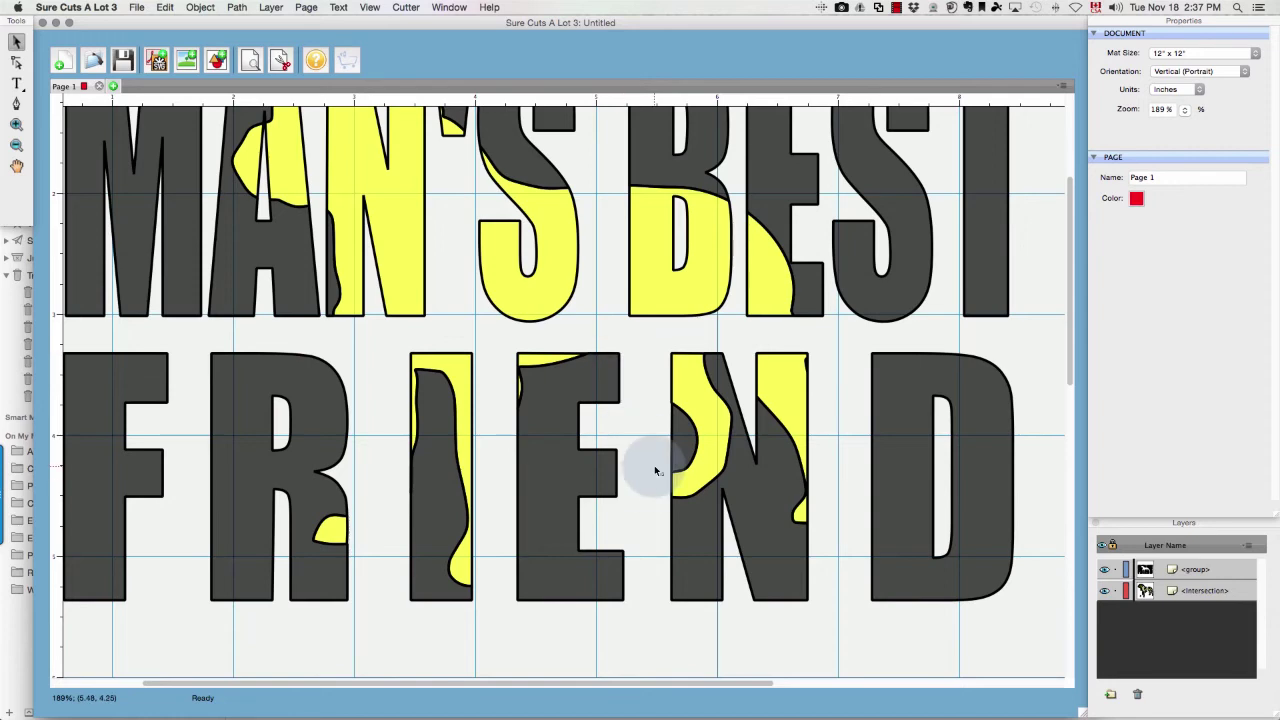
# Zoom out to view the whole mat with the fitted yellow pieces
pyautogui.scroll(4, 654, 465)
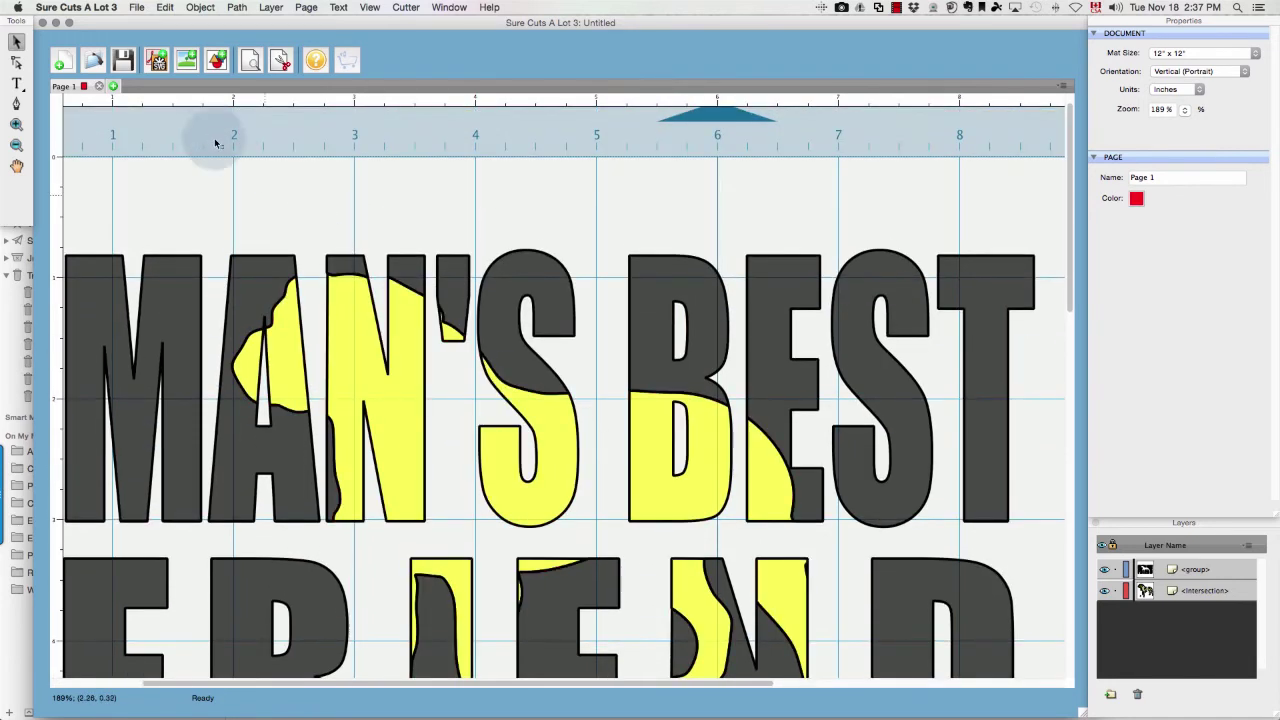
pyautogui.click(16, 145)
pyautogui.click(700, 530)
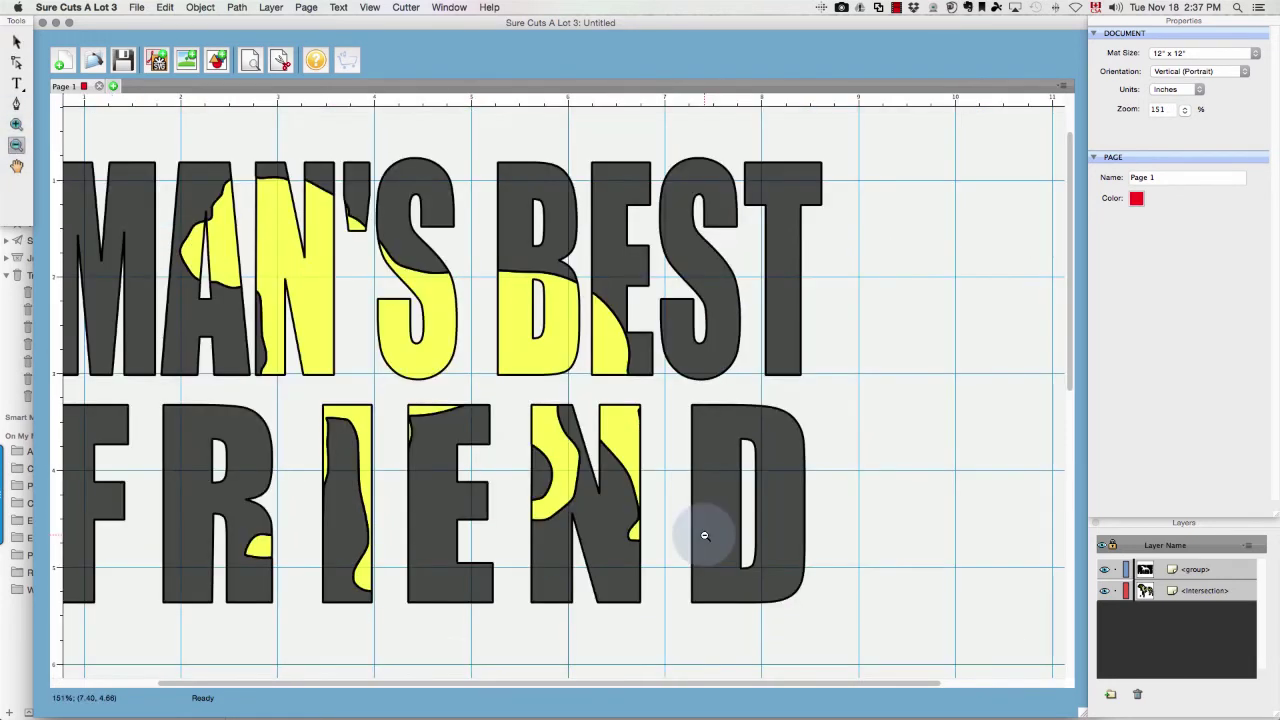
pyautogui.click(648, 487)
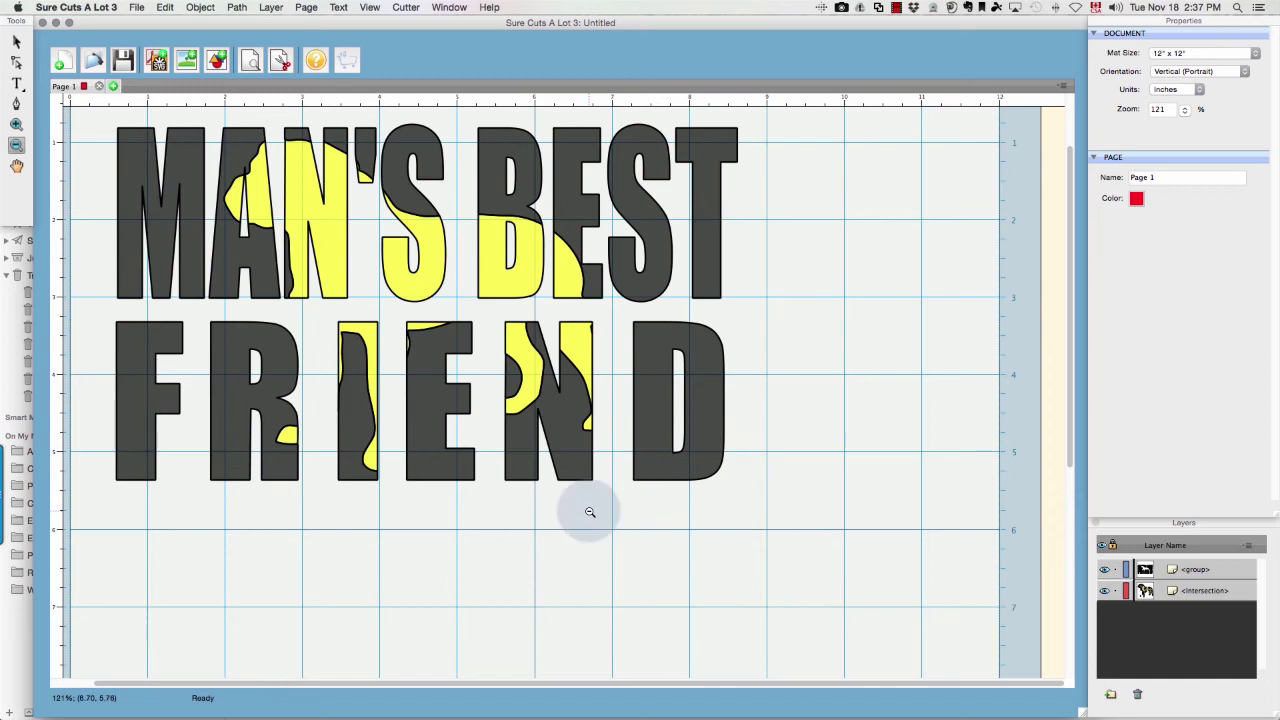
pyautogui.click(470, 263)
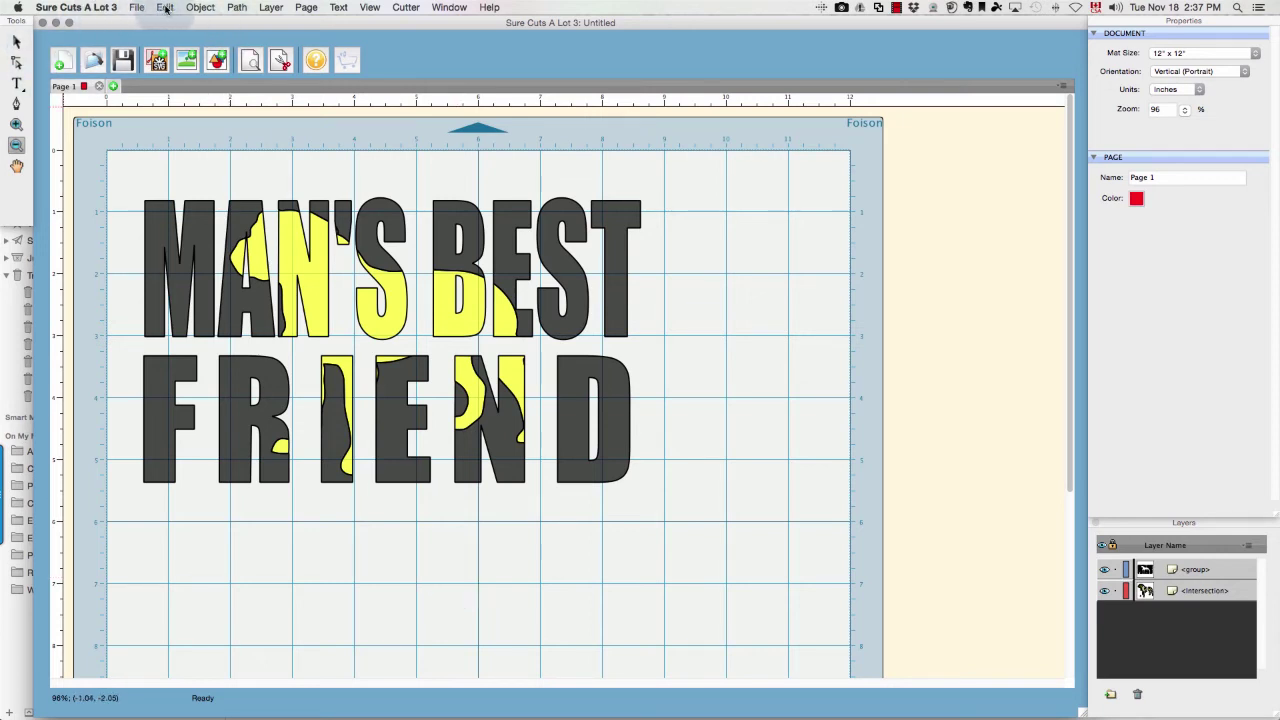
# Undo twice to restore the yellow dog over the text, then zoom out to see both copies
pyautogui.press('super+z')
pyautogui.press('super+z')
pyautogui.press('super+z')
pyautogui.press('super+z')
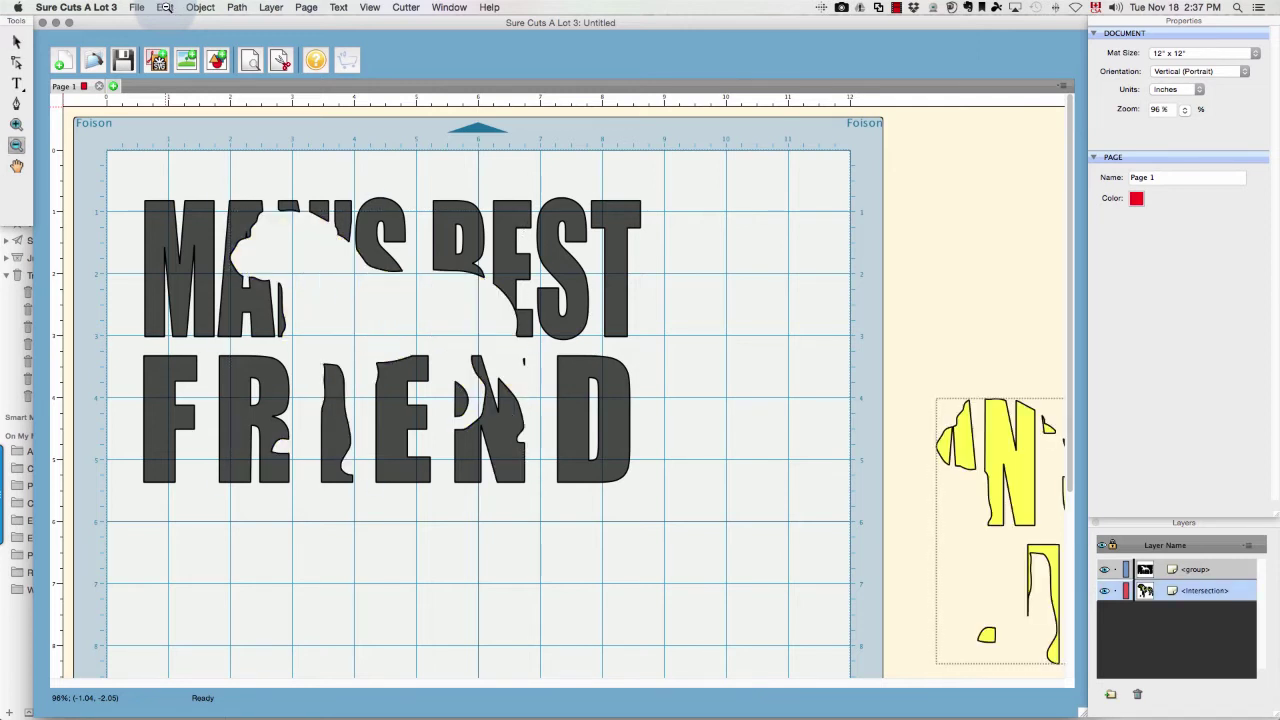
pyautogui.press('super+z')
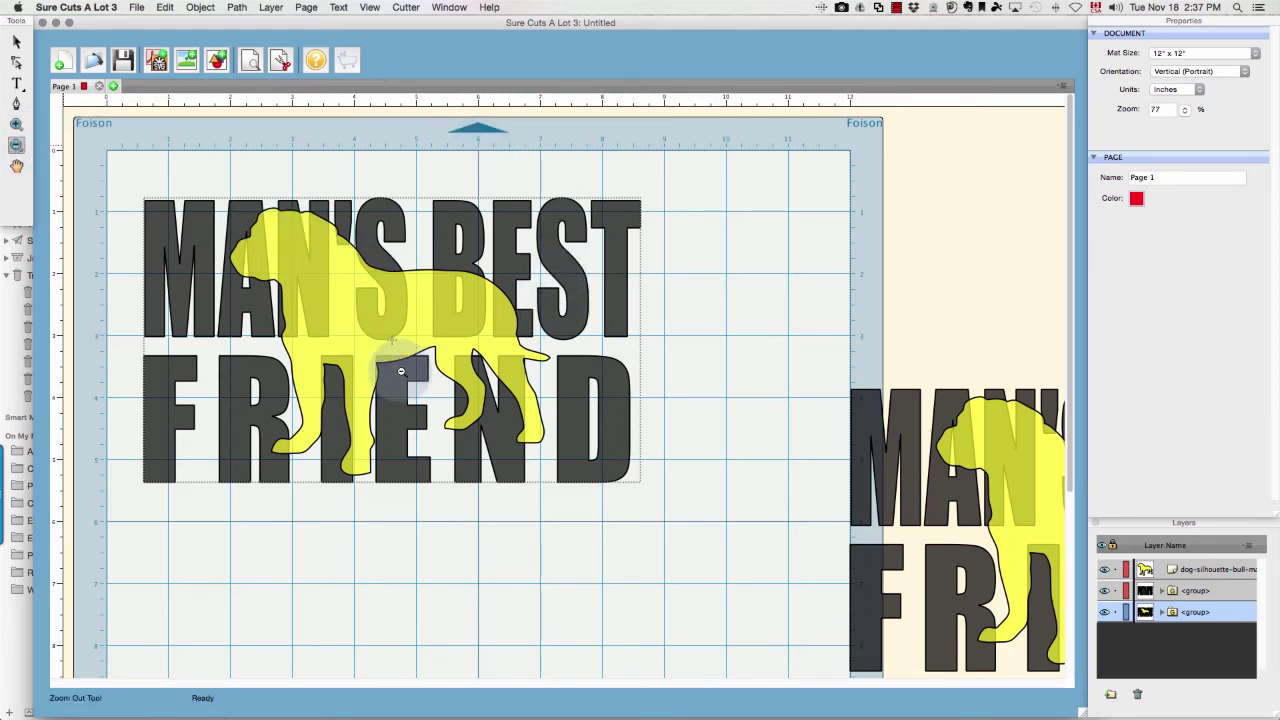
pyautogui.click(523, 390)
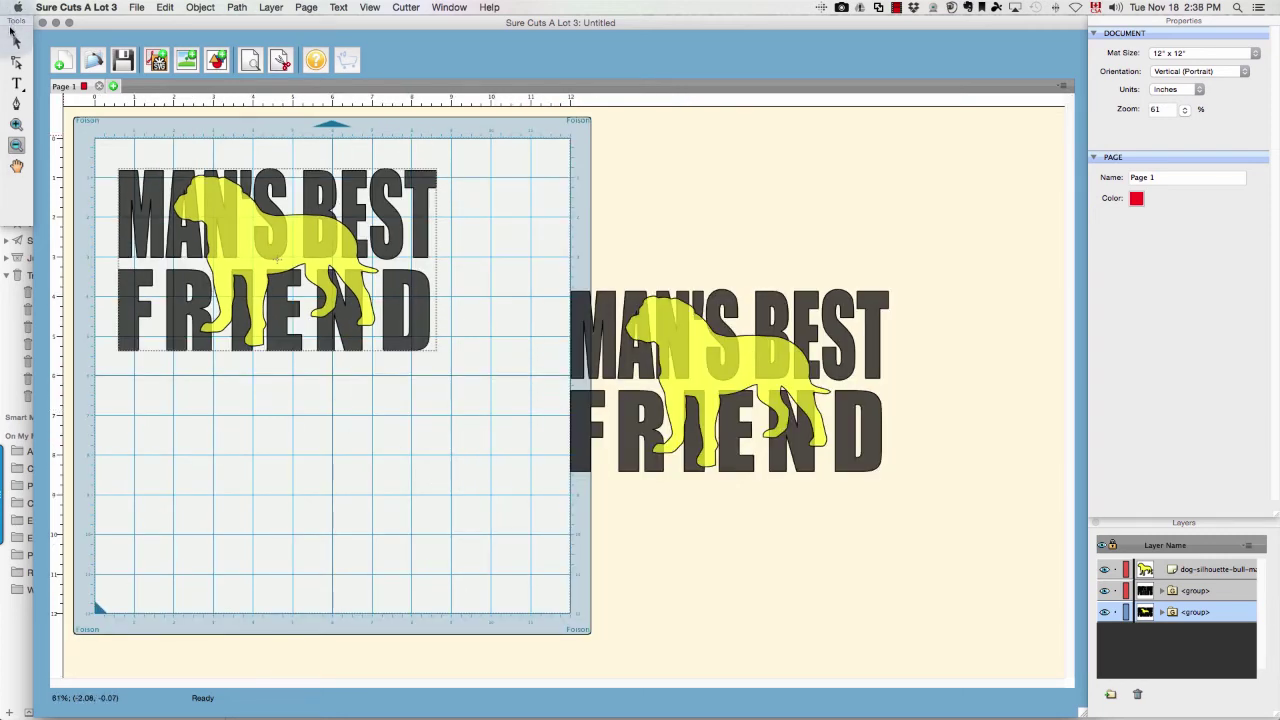
pyautogui.click(15, 40)
pyautogui.click(429, 208)
# Add an inset shadow layer of size 1.00 to the right-hand yellow dog
pyautogui.moveTo(812, 372); pyautogui.dragTo(757, 370)
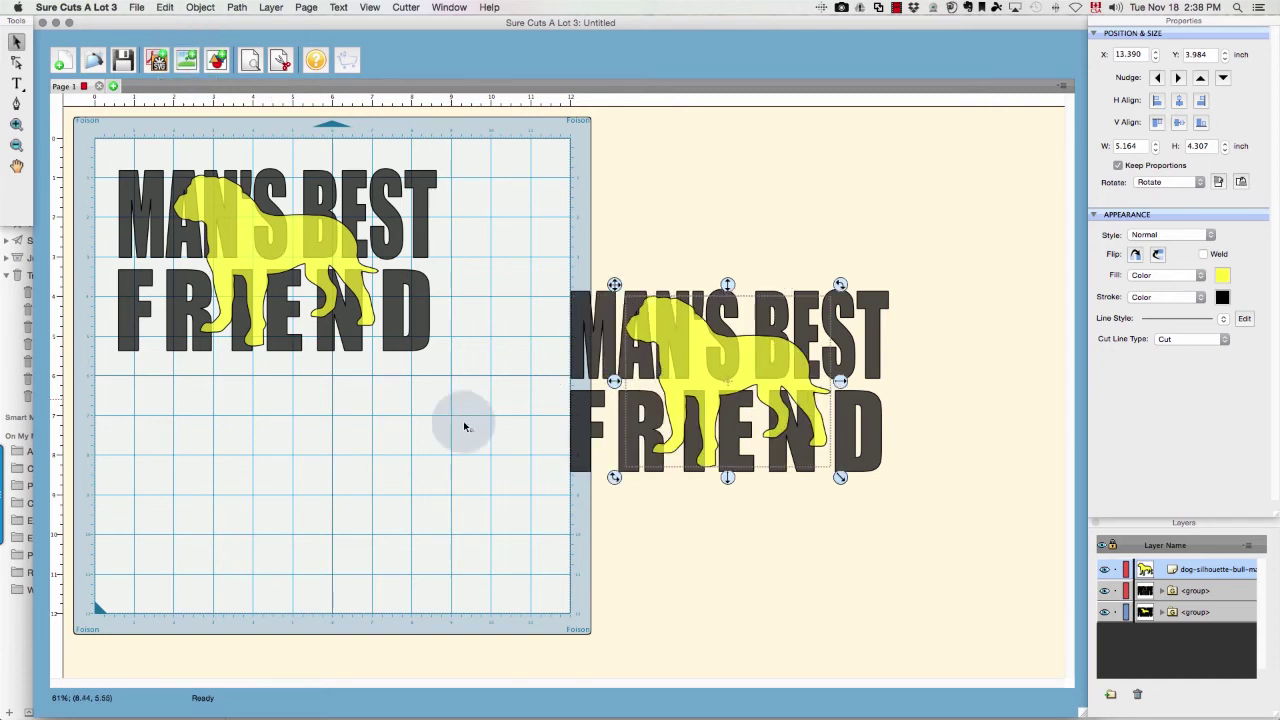
pyautogui.rightClick(748, 376)
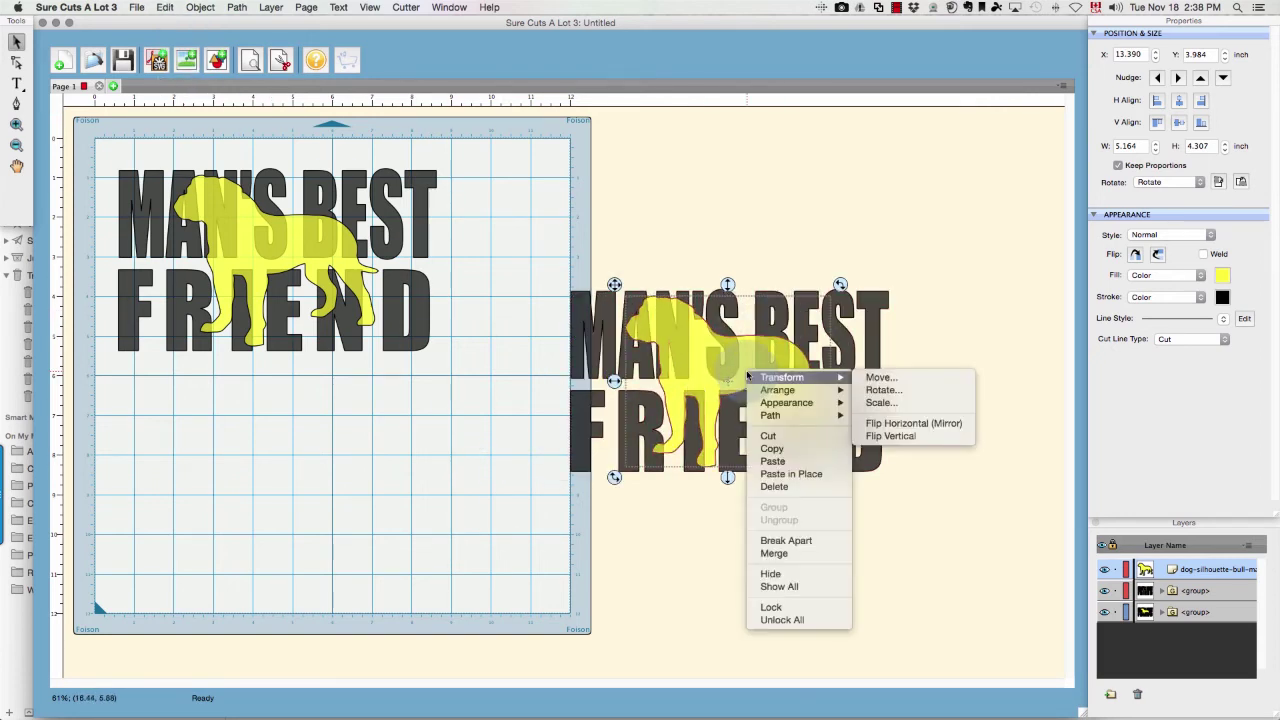
pyautogui.moveTo(785, 403)
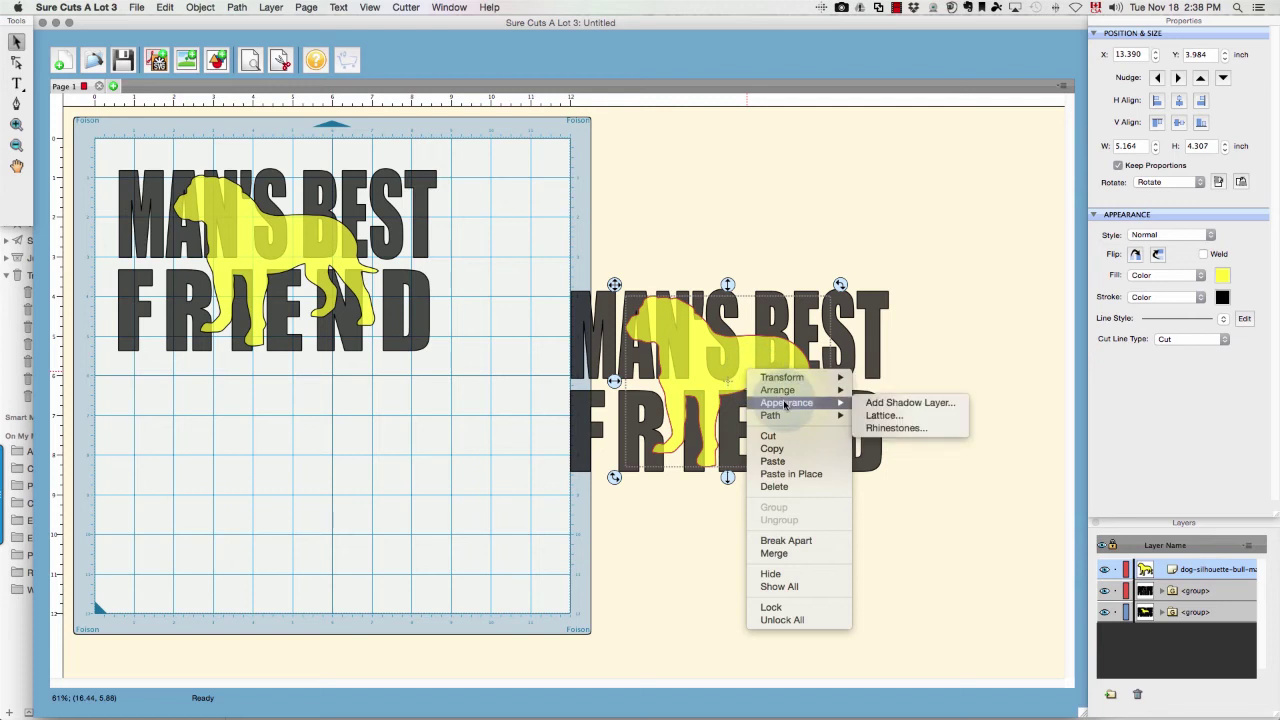
pyautogui.click(928, 404)
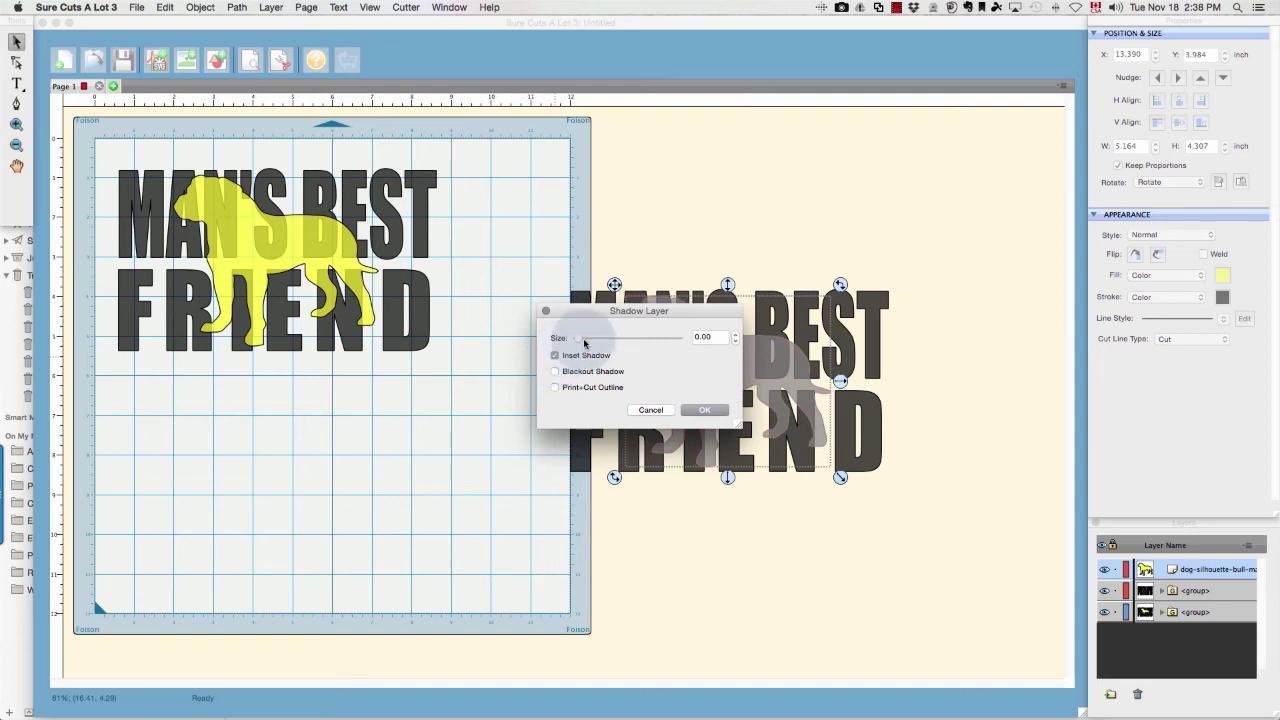
pyautogui.click(691, 343)
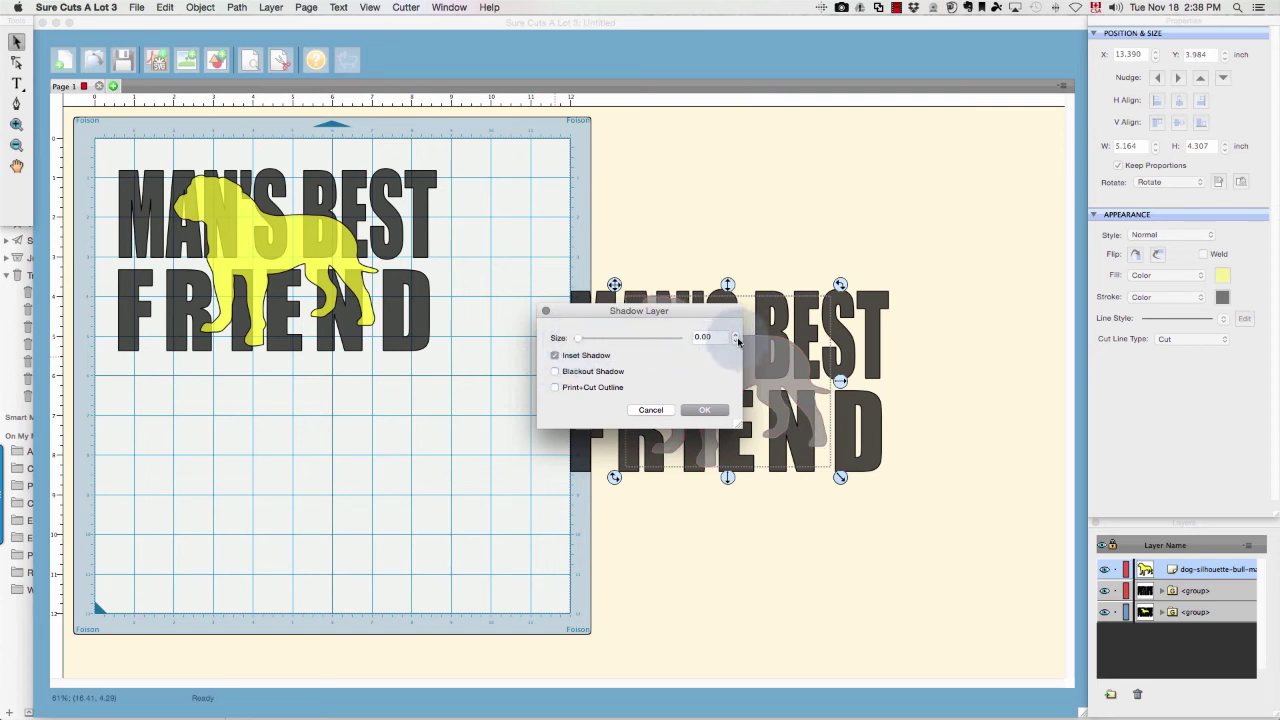
pyautogui.click(735, 337)
pyautogui.click(700, 411)
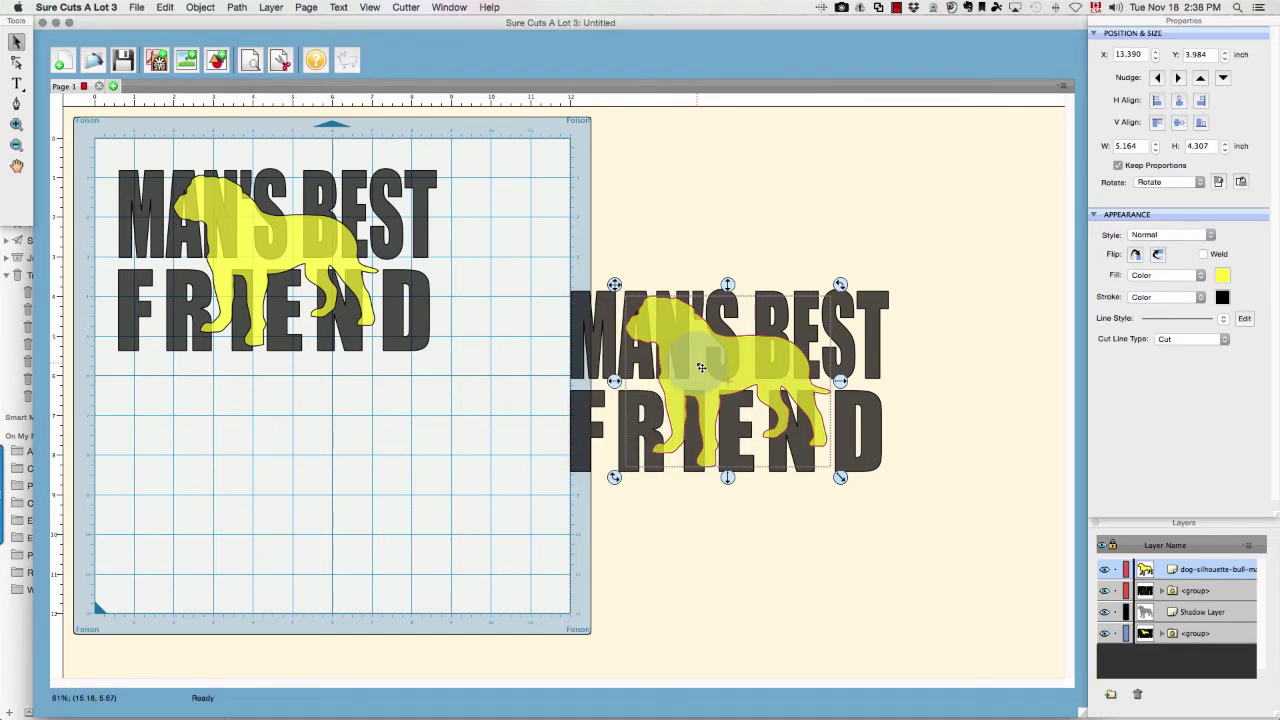
pyautogui.click(899, 241)
# Drag the yellow dog up out of the lettering and delete it
pyautogui.moveTo(806, 353); pyautogui.dragTo(820, 185)
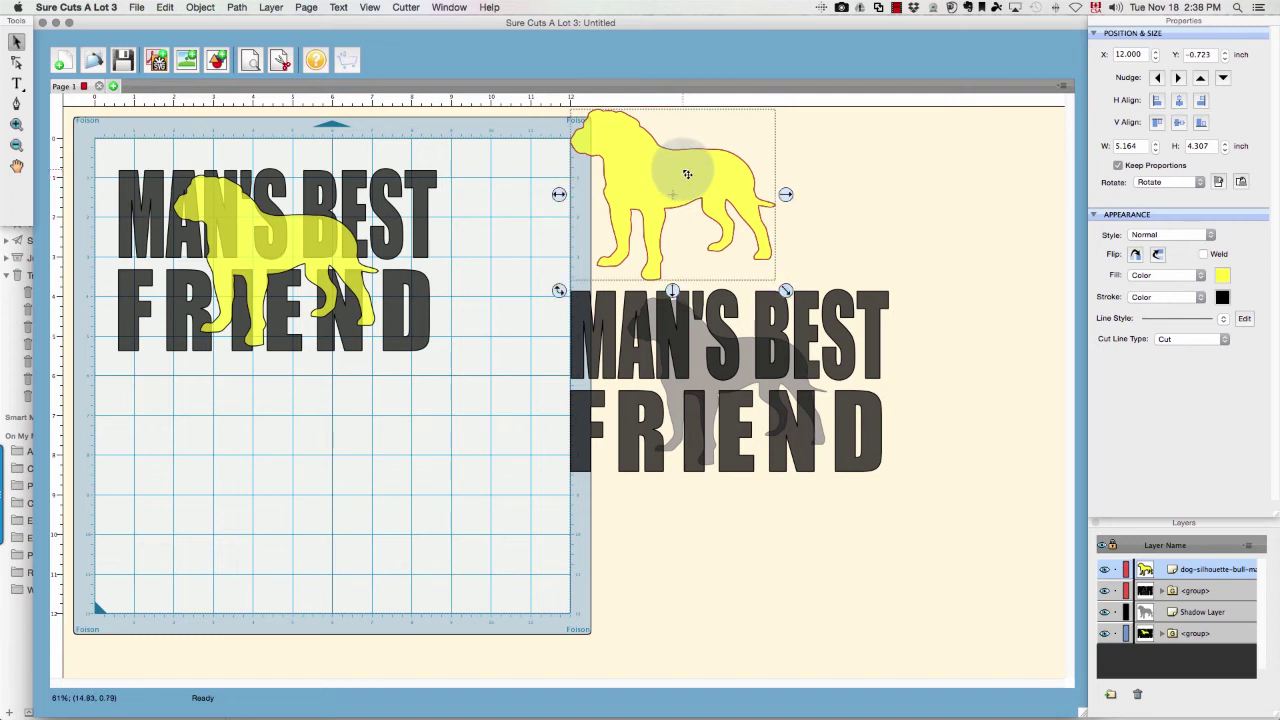
pyautogui.press('Delete')
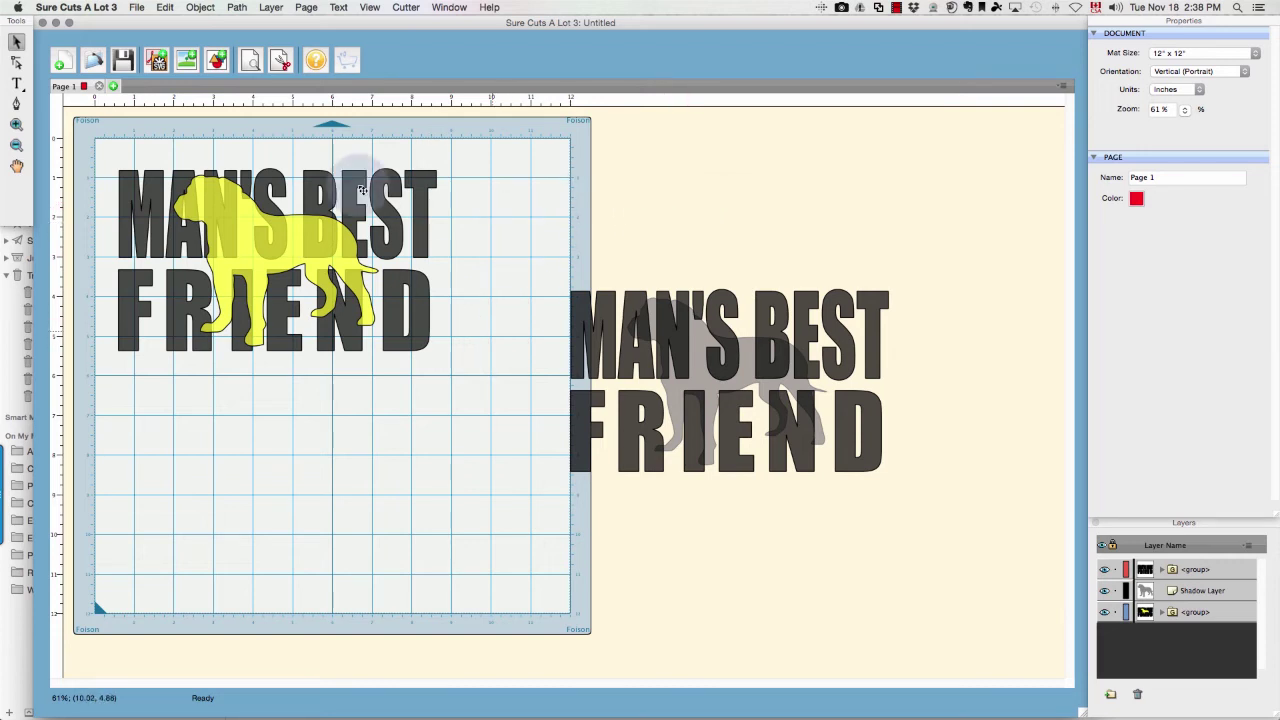
# Ungroup the dog and text design on the mat
pyautogui.click(230, 220)
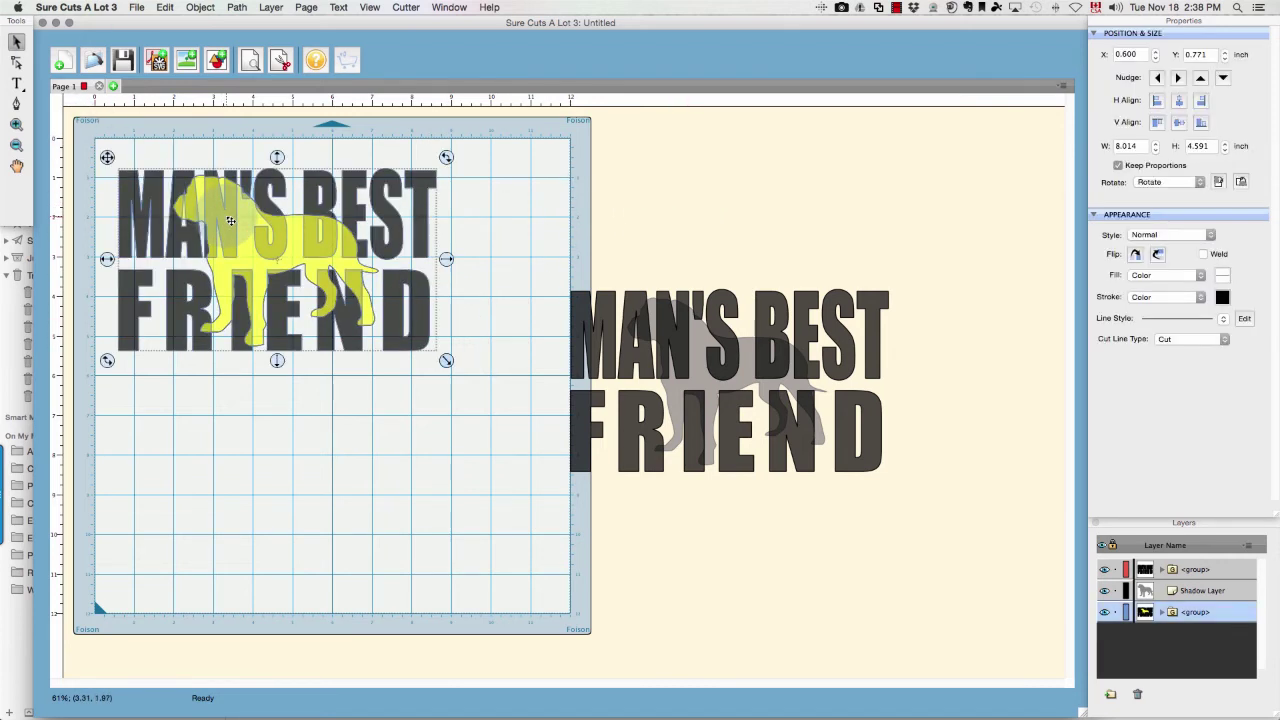
pyautogui.rightClick(227, 220)
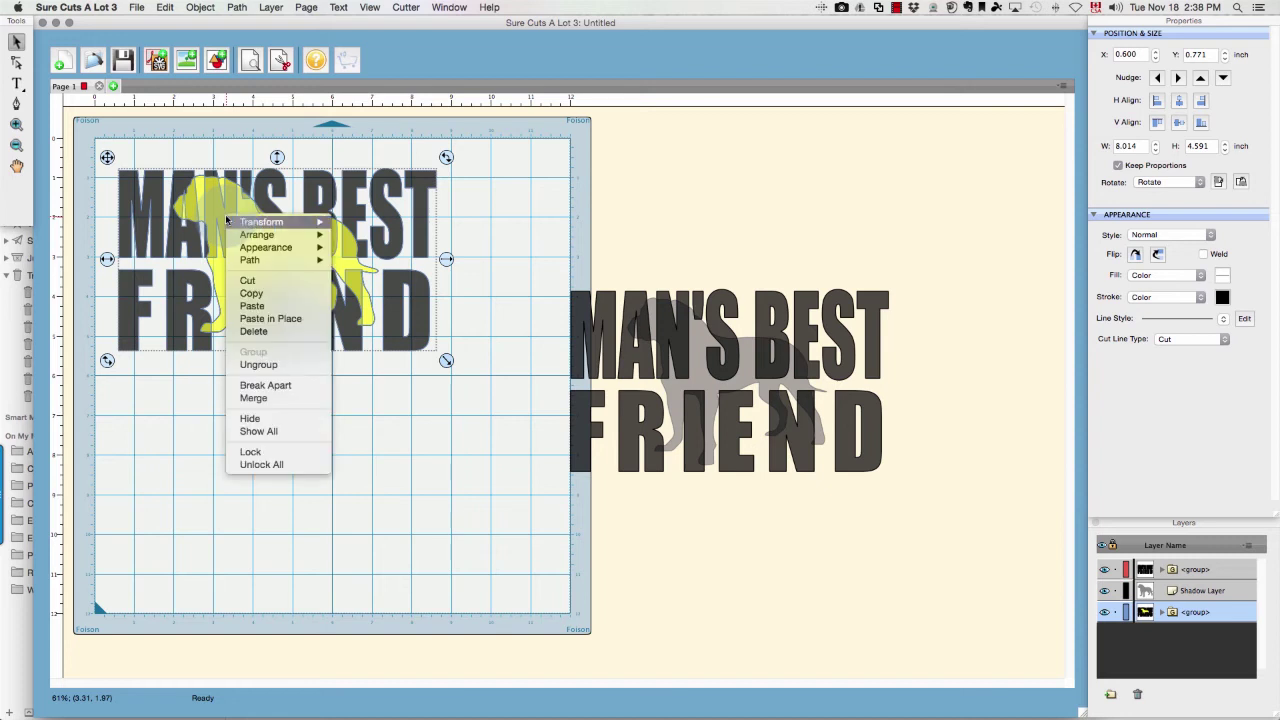
pyautogui.click(258, 364)
pyautogui.click(380, 470)
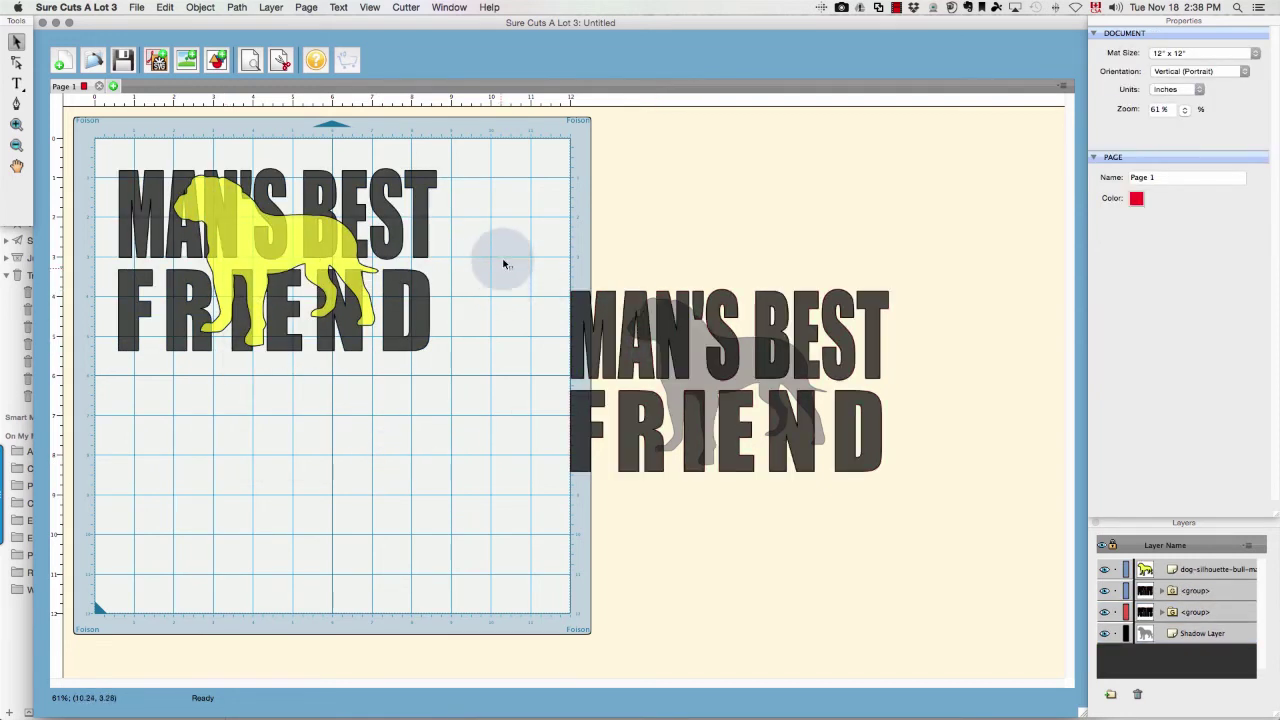
# Ungroup the right-hand text into FRIEND and MAN'S_BE pieces
pyautogui.moveTo(509, 223); pyautogui.dragTo(1014, 591)
pyautogui.click(557, 586)
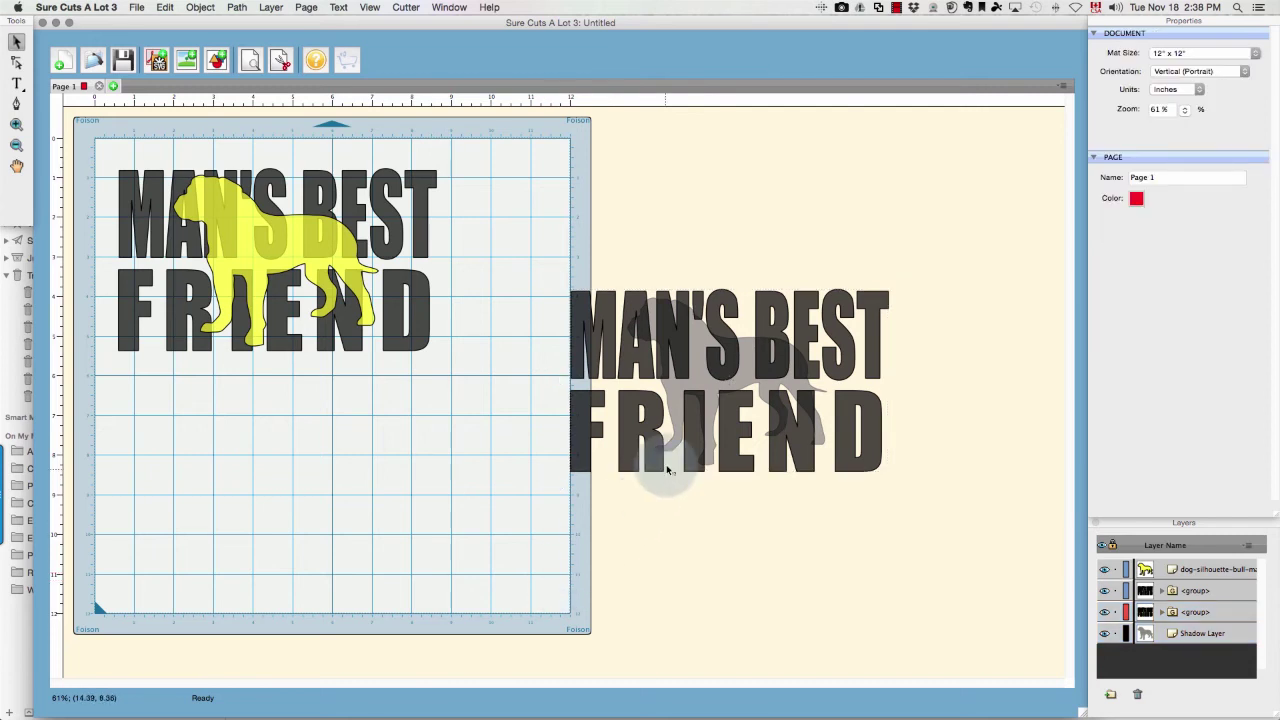
pyautogui.click(658, 460)
pyautogui.rightClick(657, 459)
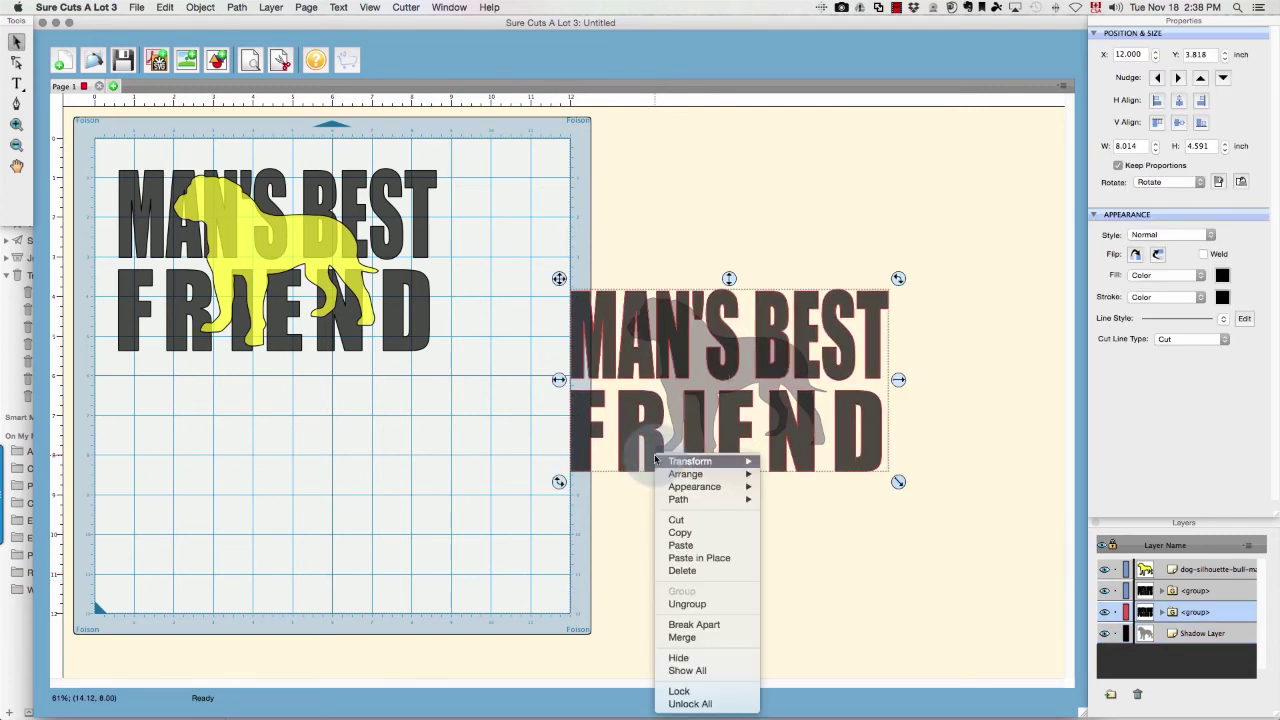
pyautogui.click(691, 605)
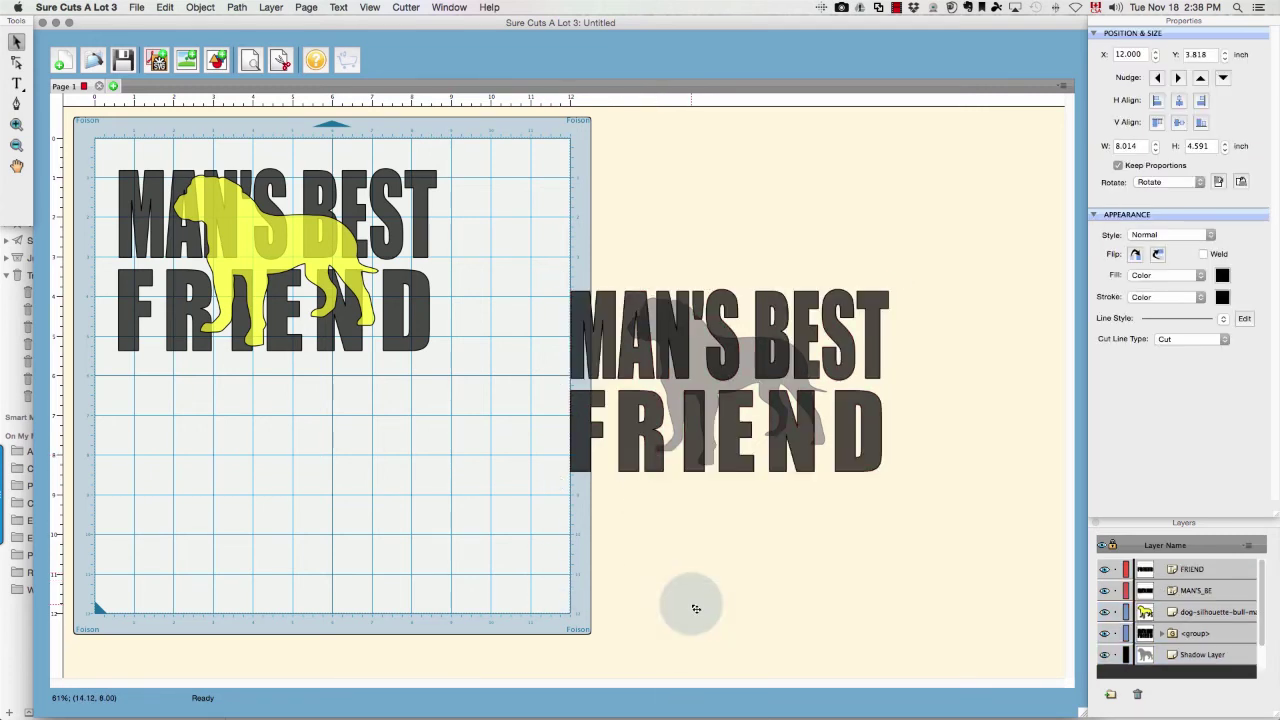
# Shift the grey dog shadow right to X 13.441 and bring it to the front
pyautogui.click(703, 375)
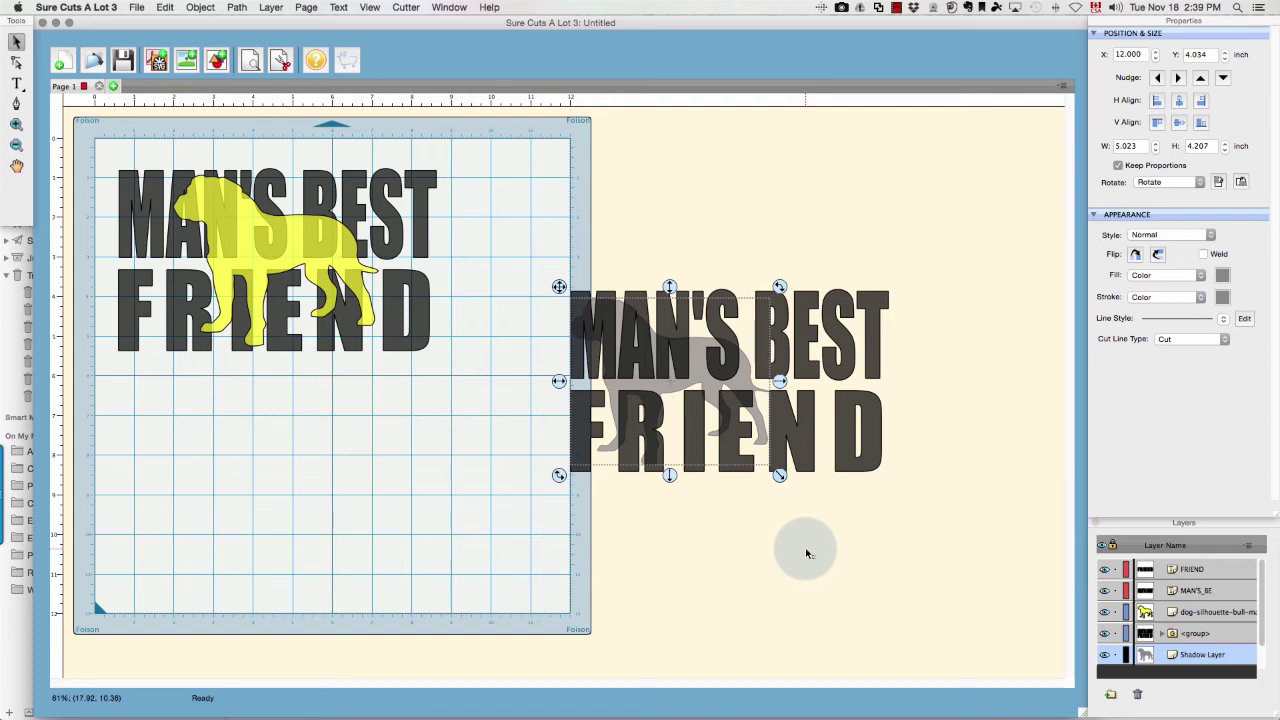
pyautogui.press('Right')
pyautogui.press('Right')
pyautogui.press('Right')
pyautogui.press('Right')
pyautogui.press('Right')
pyautogui.press('Right')
pyautogui.press('Right')
pyautogui.press('Right')
pyautogui.press('Right')
pyautogui.press('Right')
pyautogui.press('Right')
pyautogui.press('Right')
pyautogui.press('Right')
pyautogui.press('Right')
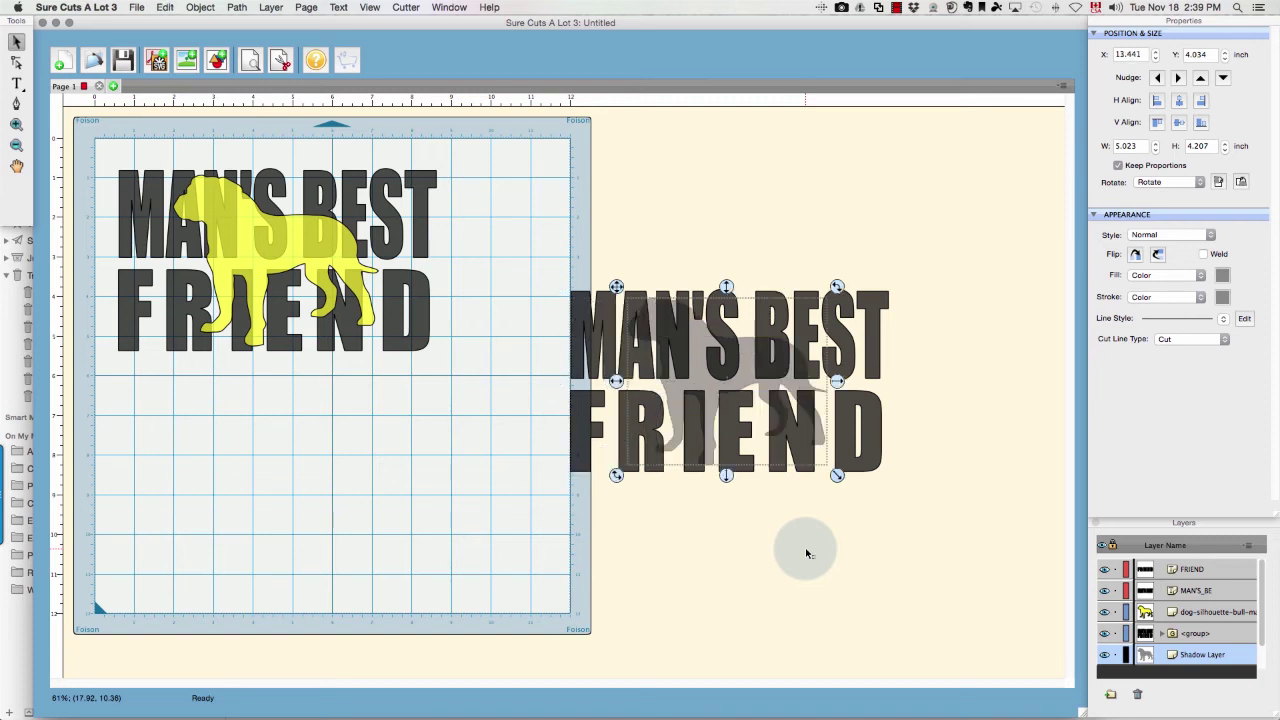
pyautogui.rightClick(692, 369)
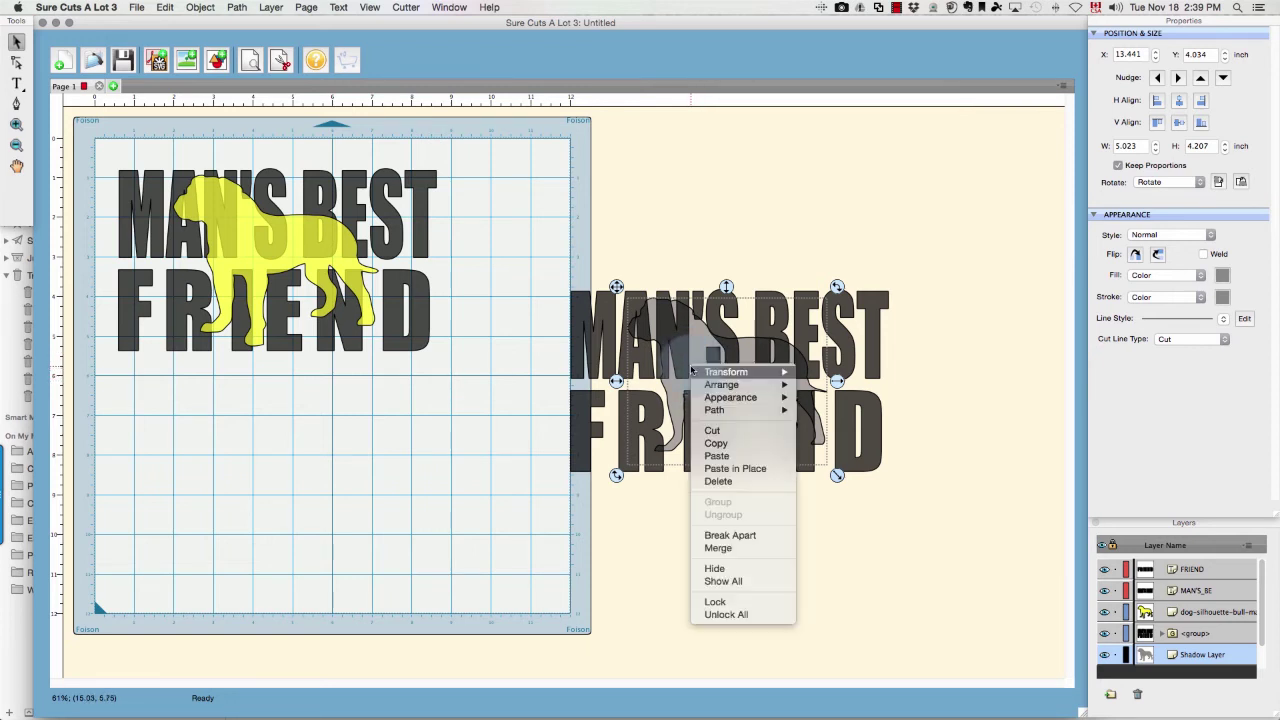
pyautogui.moveTo(691, 369)
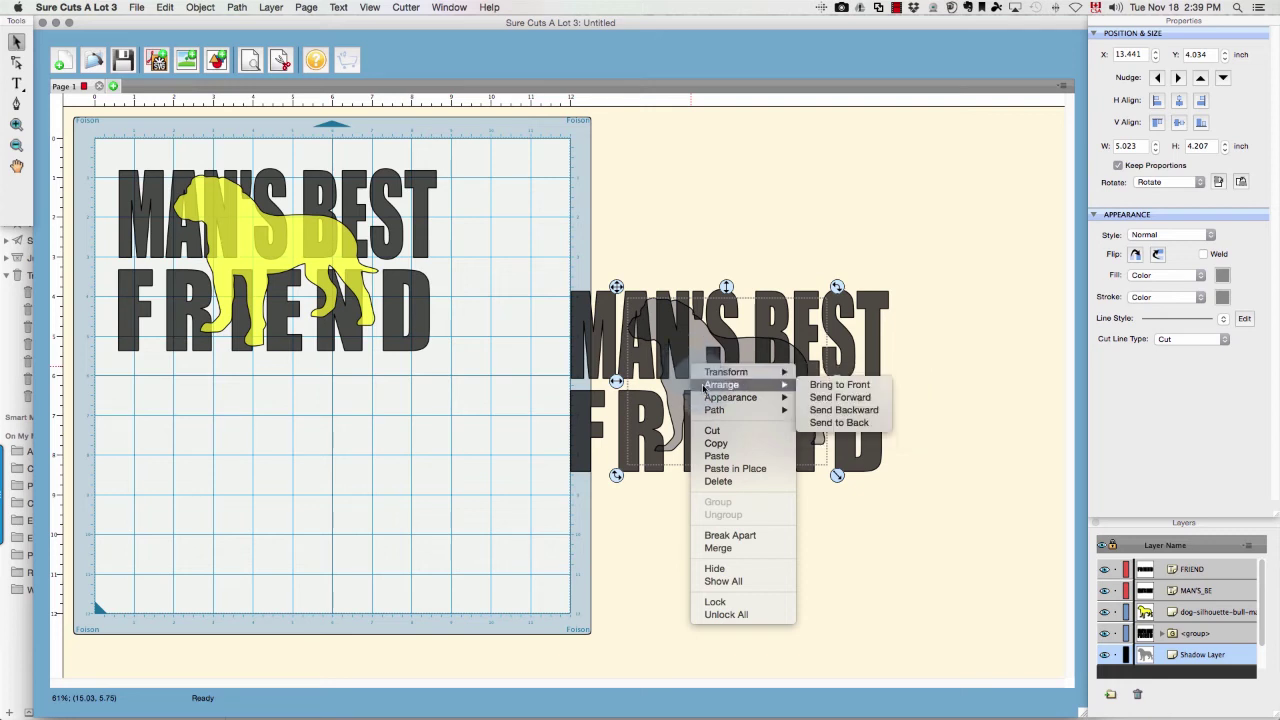
pyautogui.click(829, 386)
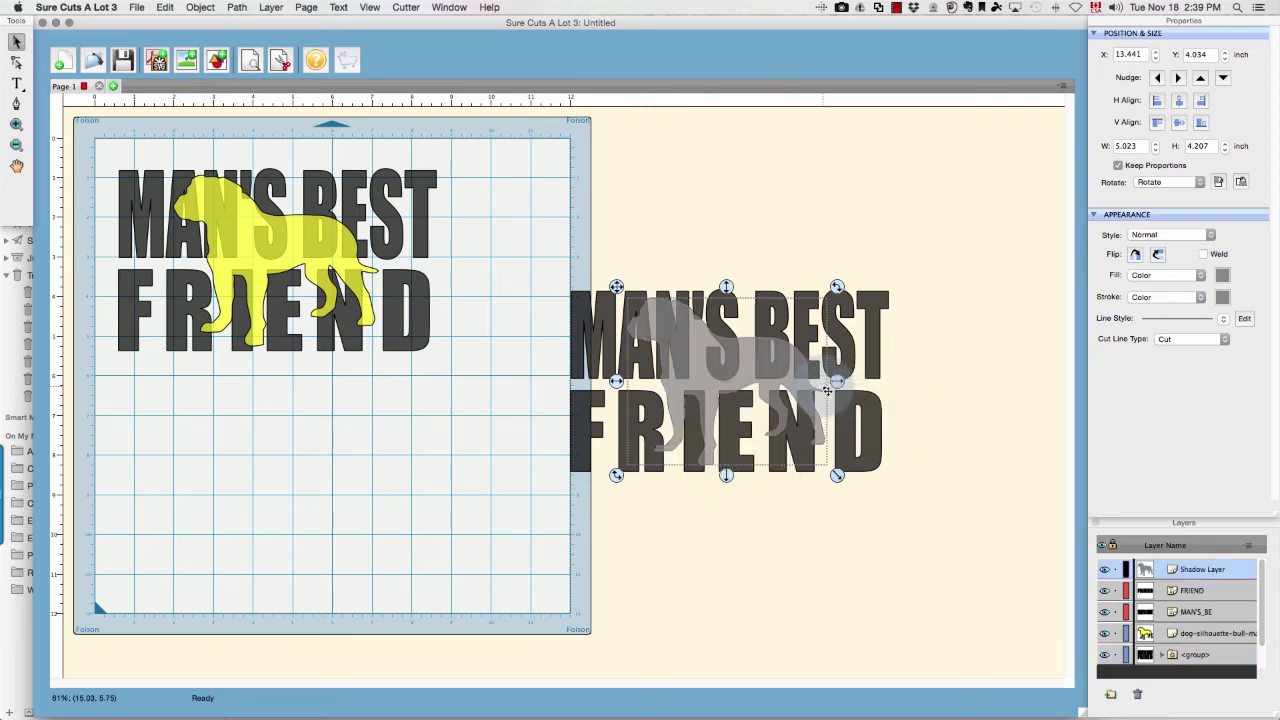
pyautogui.click(604, 206)
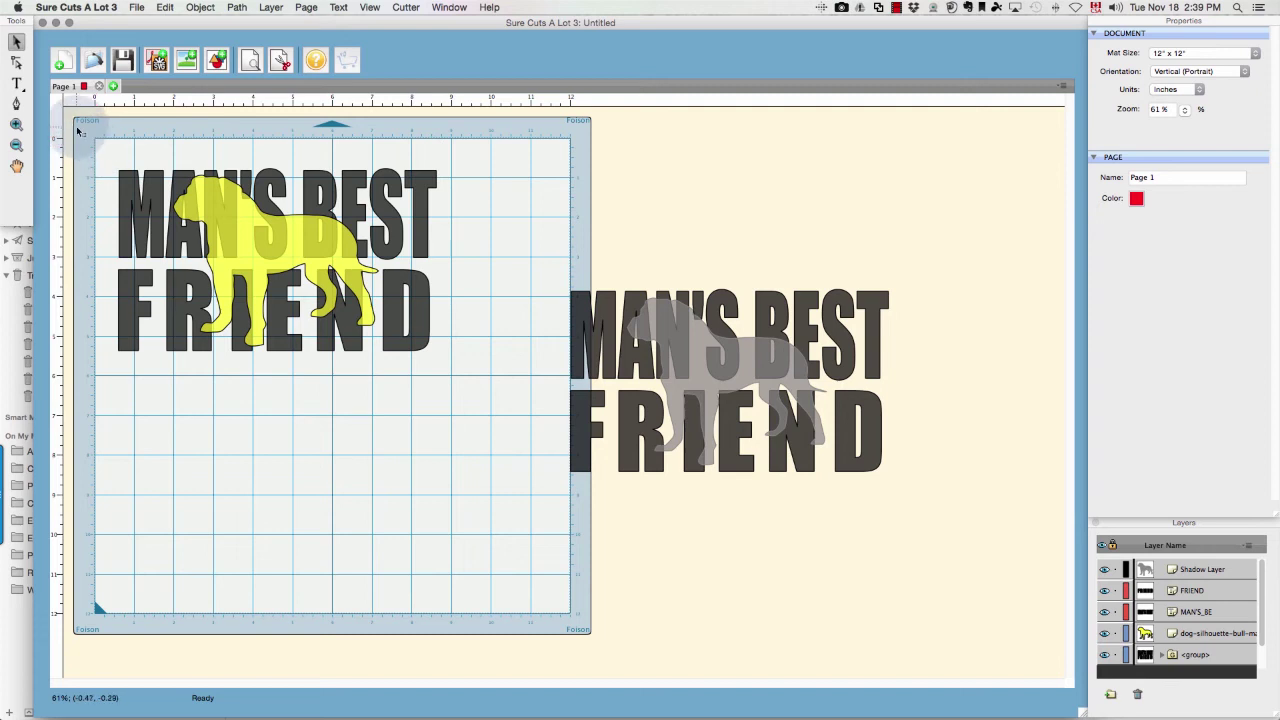
# Subtract the dog from the mat's MAN'S BEST FRIEND text with Back Minus Front
pyautogui.moveTo(77, 125); pyautogui.dragTo(511, 476)
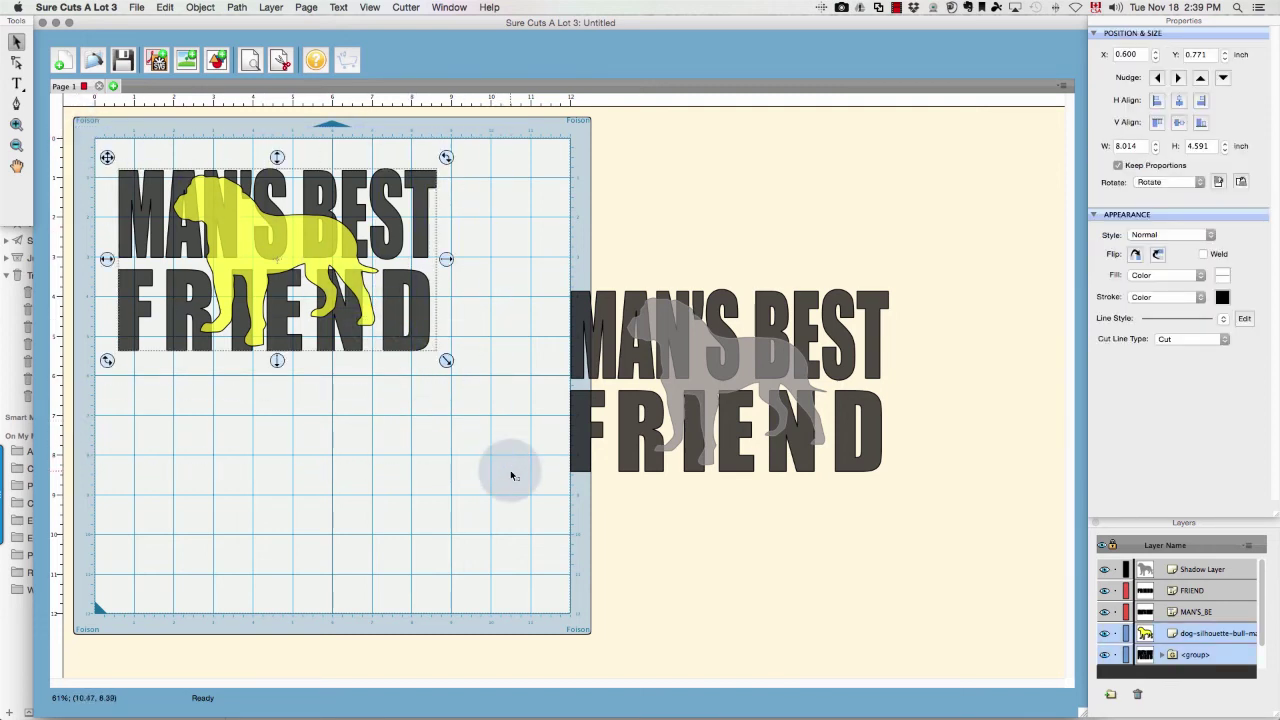
pyautogui.click(236, 7)
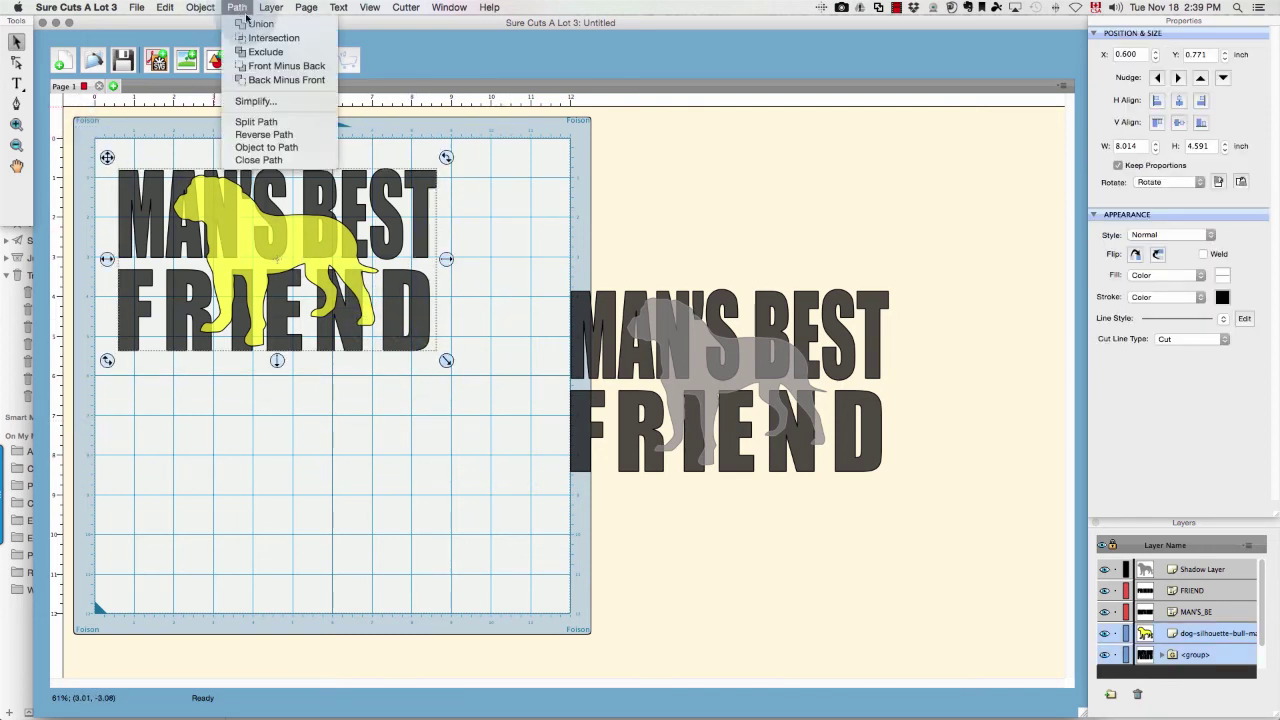
pyautogui.click(263, 82)
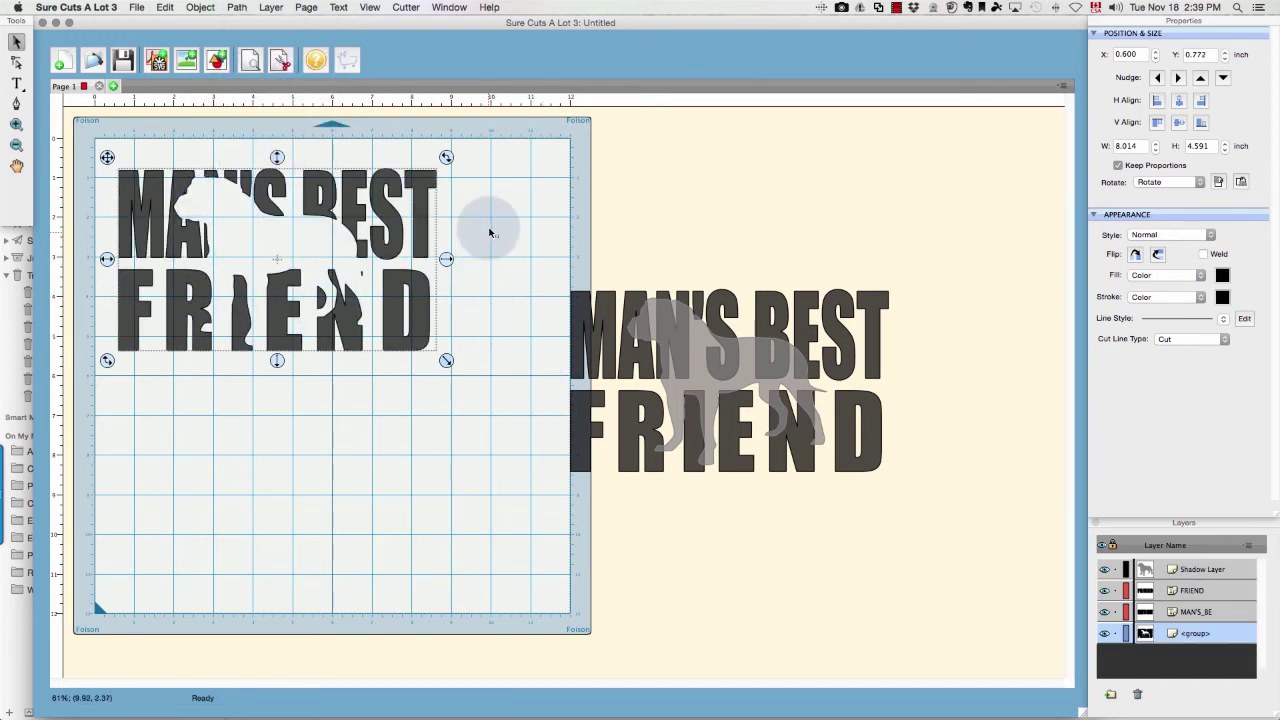
pyautogui.moveTo(491, 229); pyautogui.dragTo(925, 534)
pyautogui.click(200, 7)
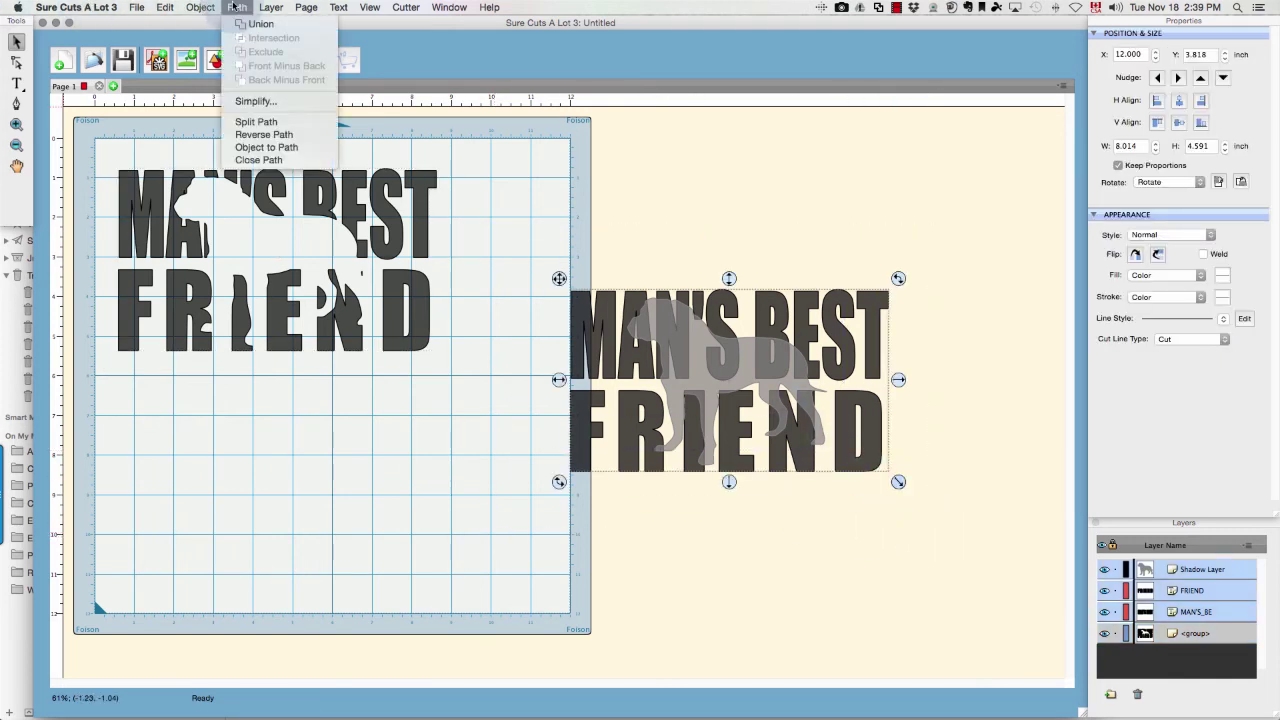
# Undo the dog shadow's move to return it to its inset position
pyautogui.moveTo(237, 7)
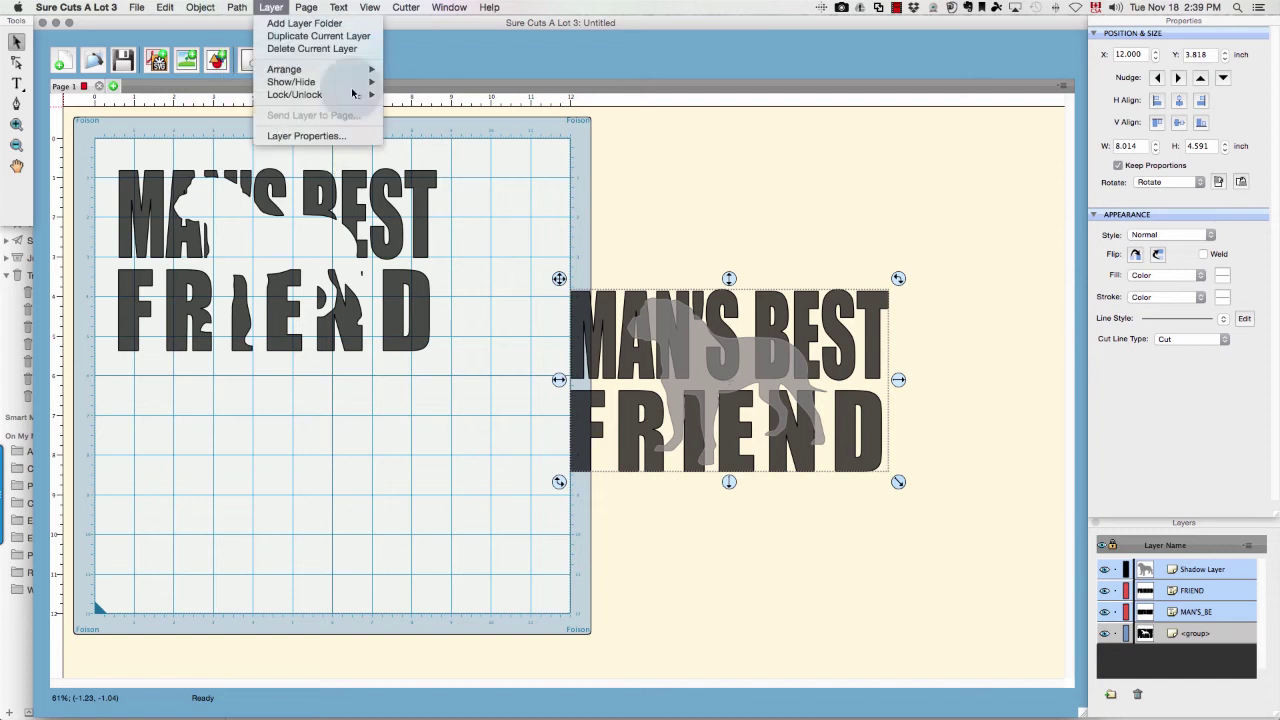
pyautogui.click(709, 528)
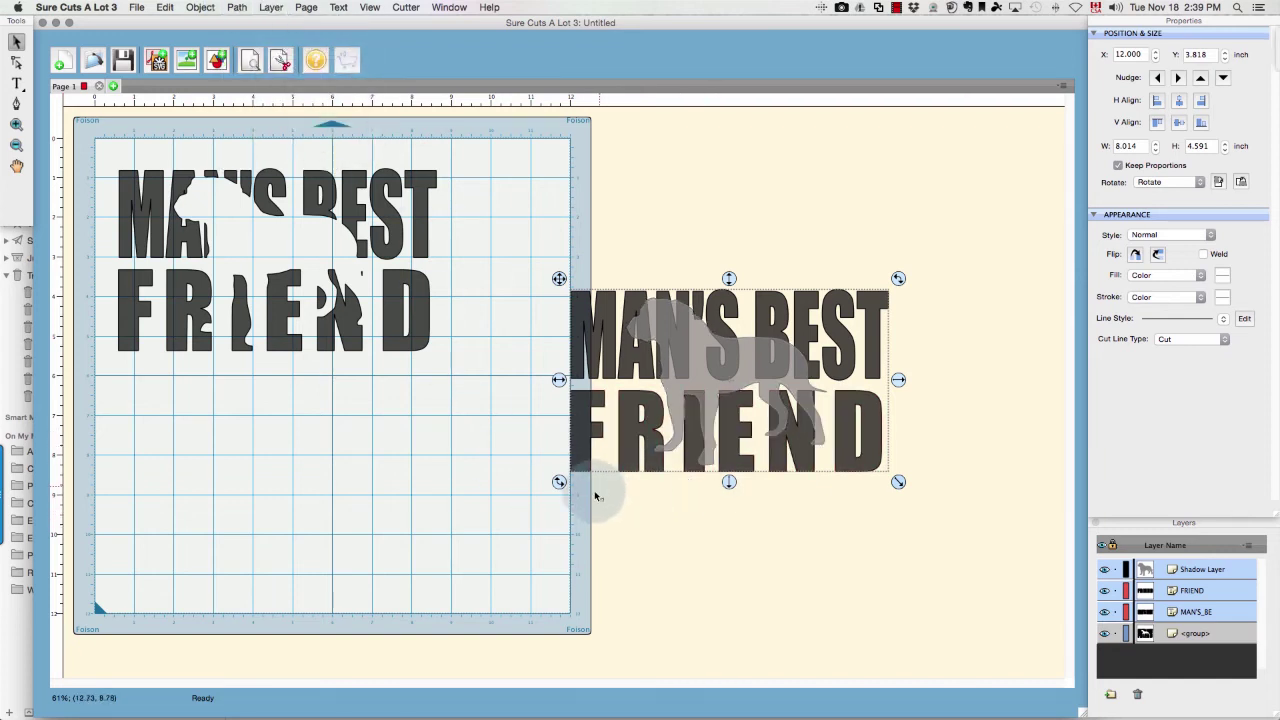
pyautogui.click(634, 472)
pyautogui.click(632, 450)
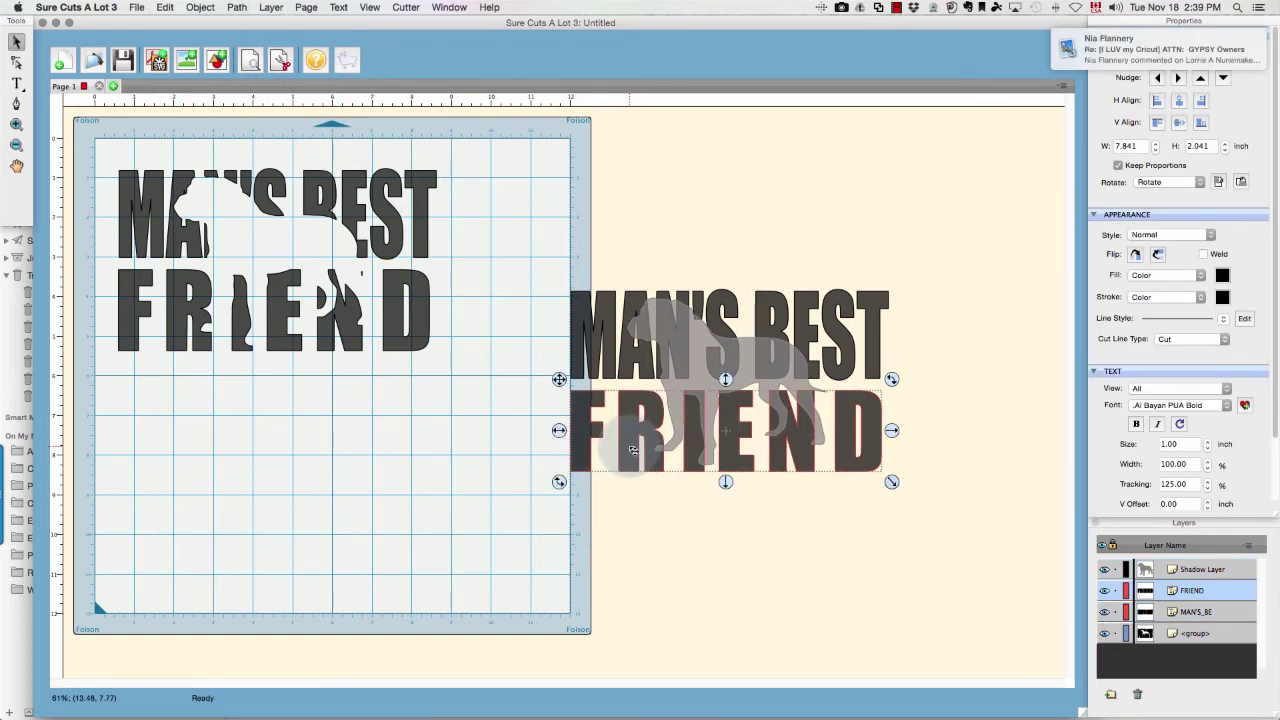
pyautogui.click(585, 346)
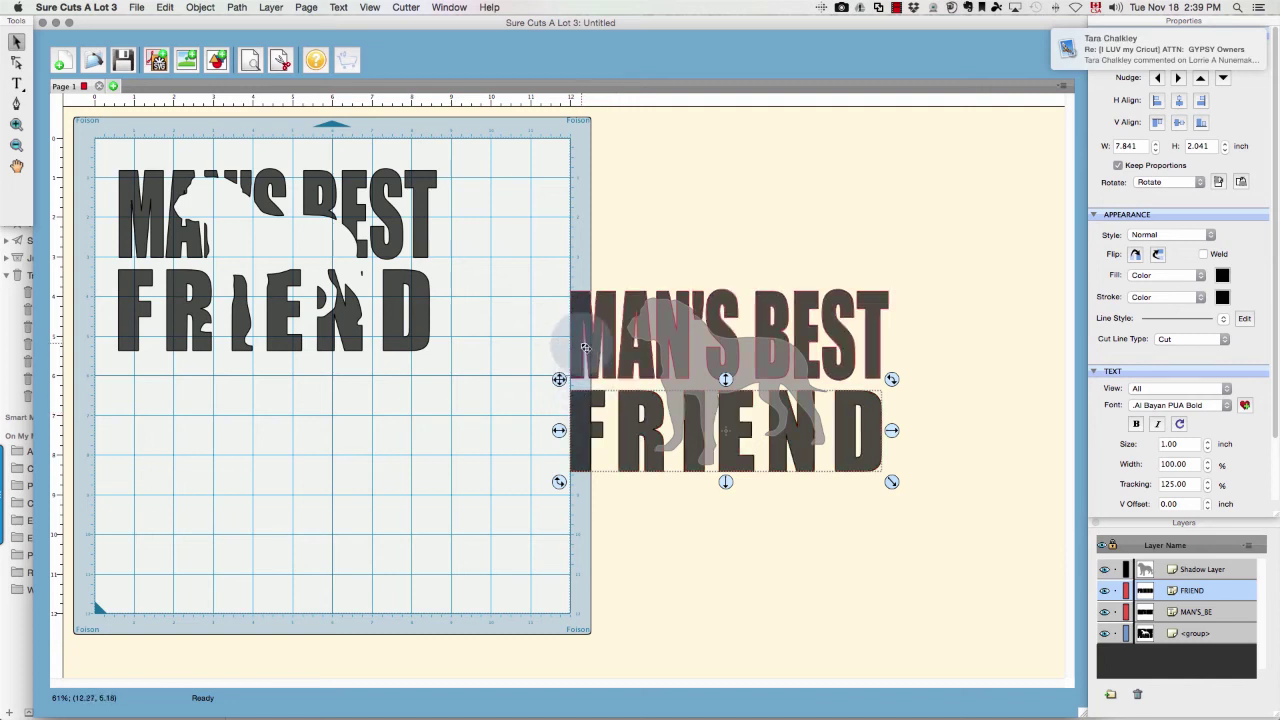
pyautogui.click(700, 348)
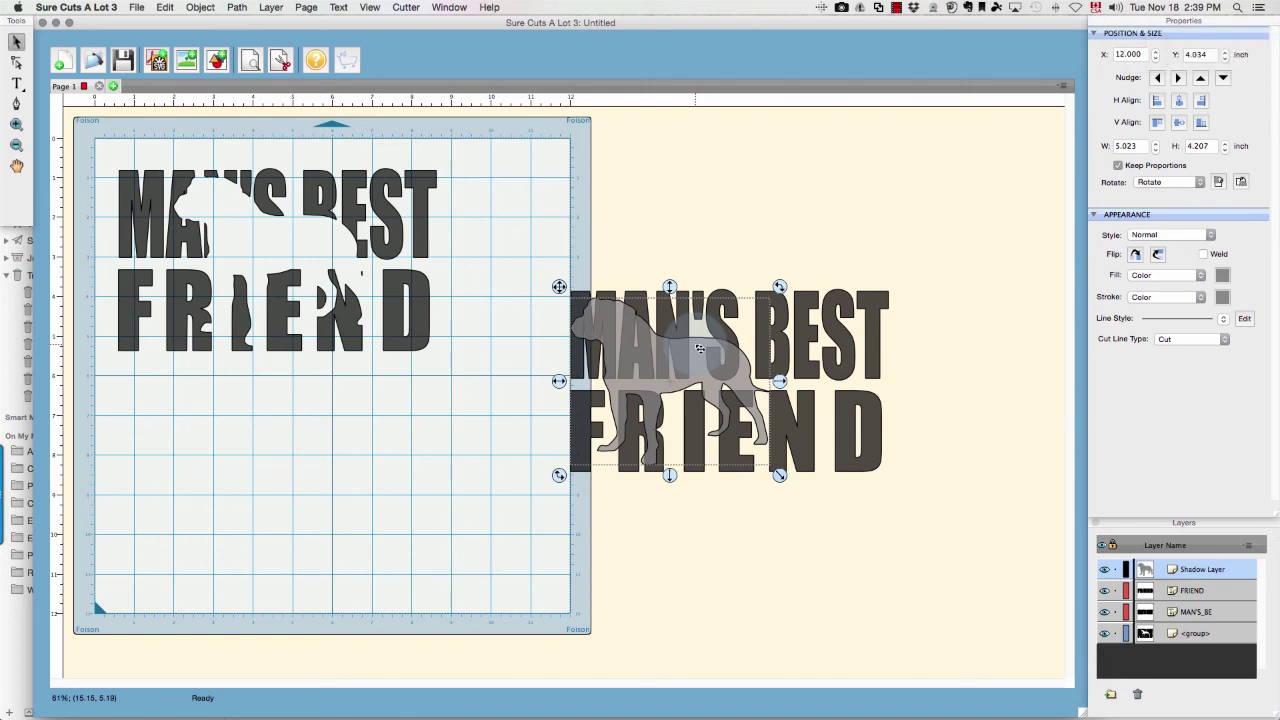
pyautogui.press('super+z')
pyautogui.click(969, 433)
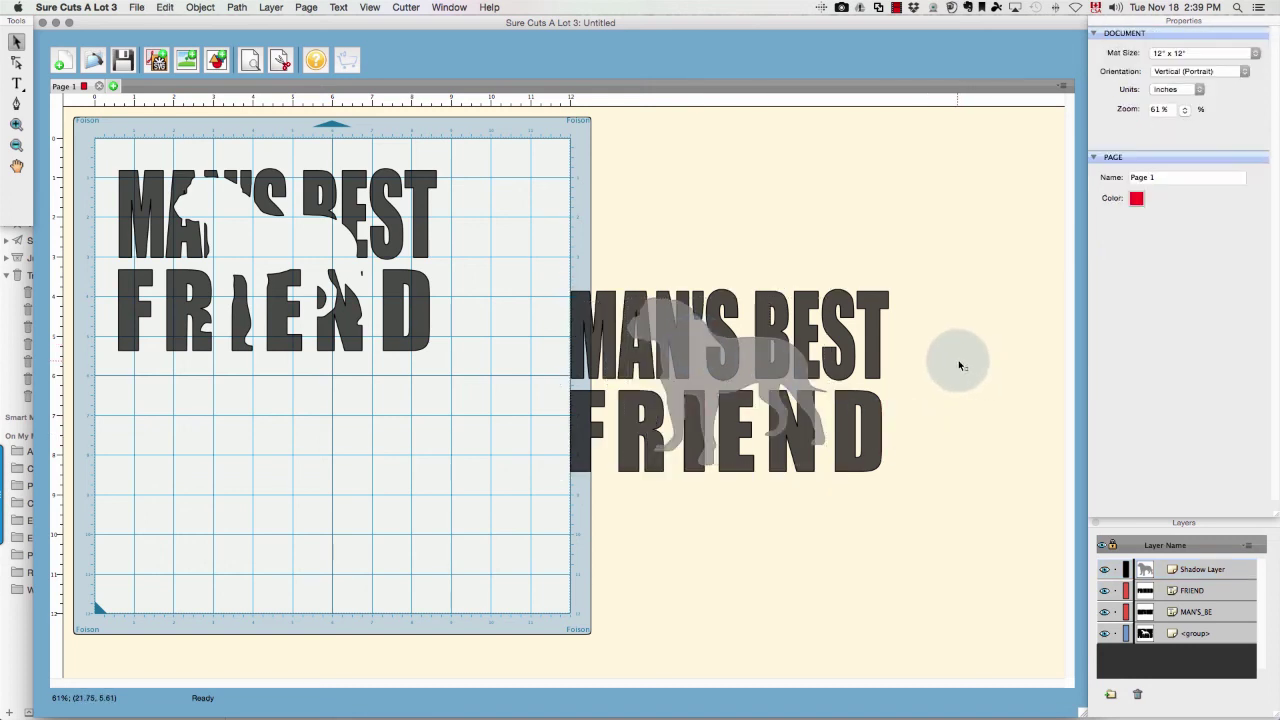
# Nudge MAN'S BEST slightly right, then group it with the FRIEND line
pyautogui.click(873, 328)
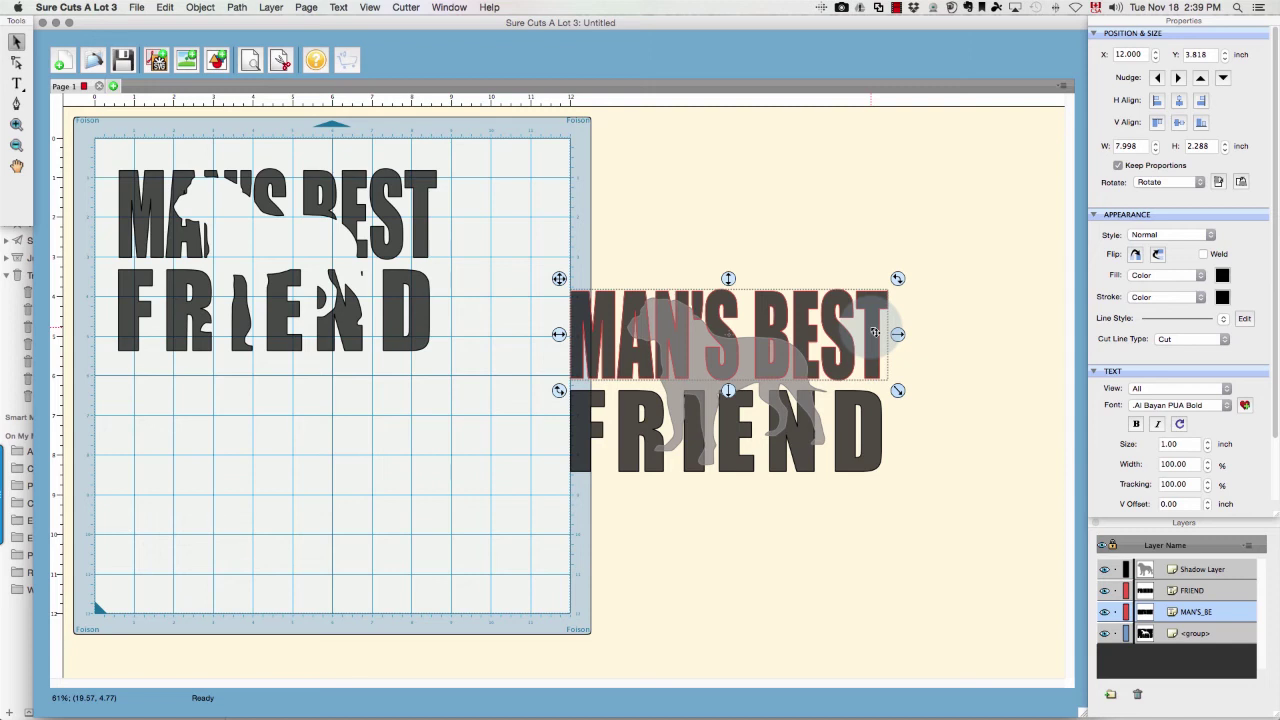
pyautogui.moveTo(874, 332); pyautogui.dragTo(876, 332)
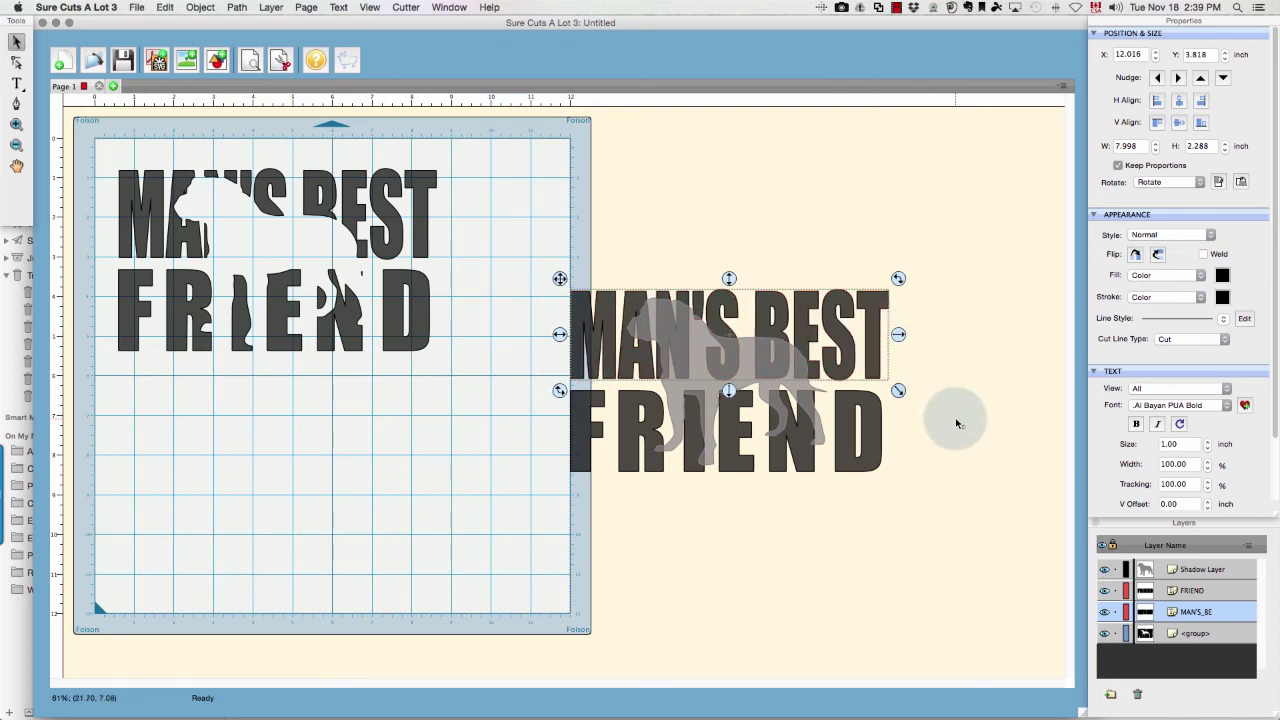
pyautogui.keyDown('shift'); pyautogui.click(874, 449); pyautogui.keyUp('shift')
pyautogui.rightClick(874, 449)
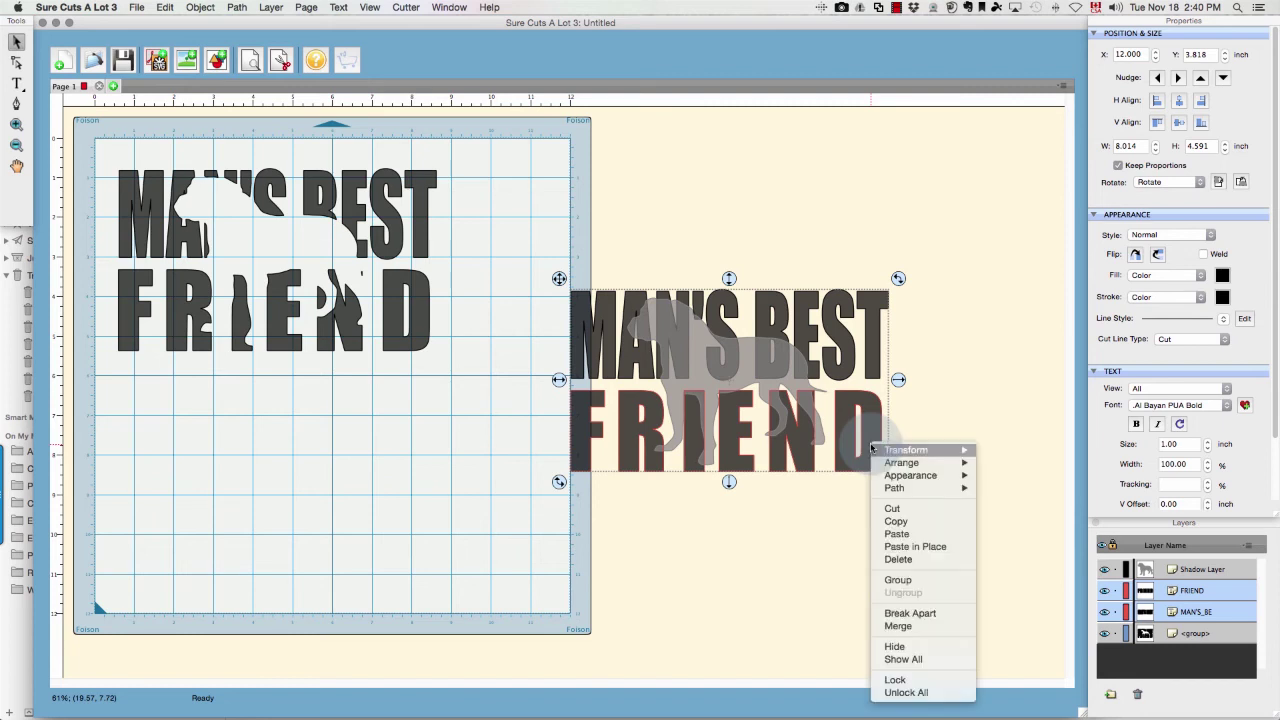
pyautogui.click(904, 582)
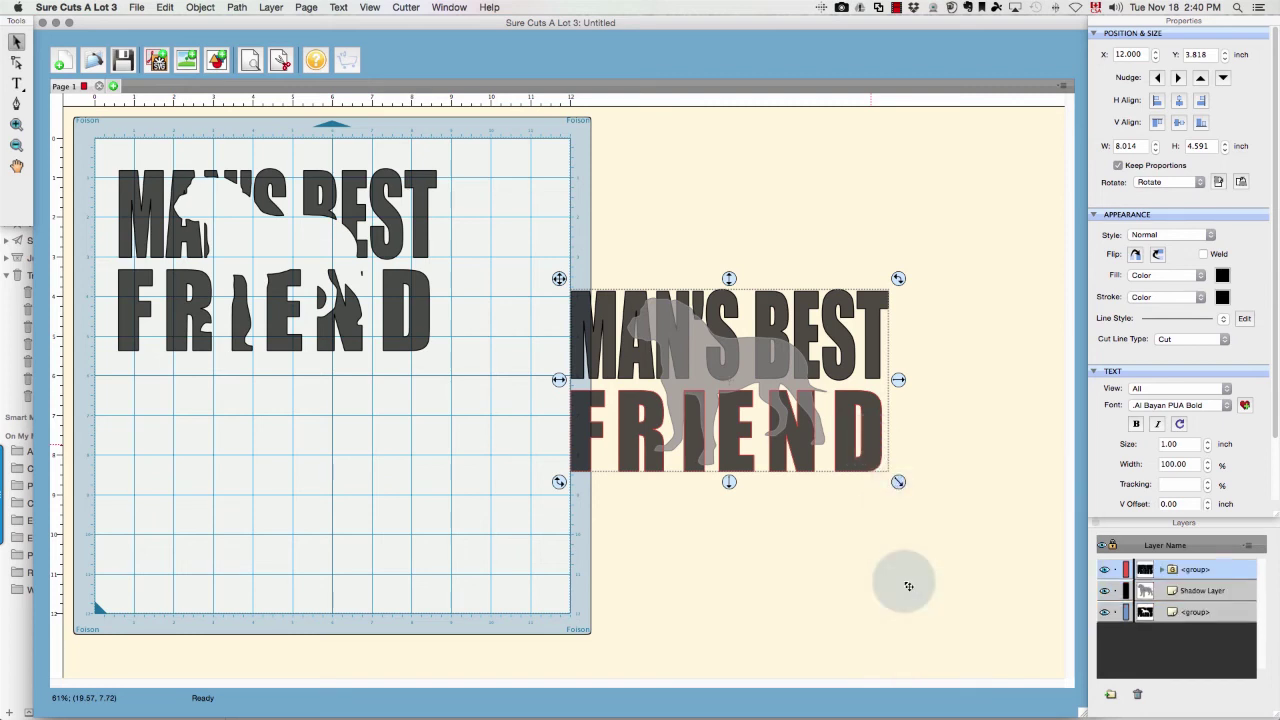
# Shift the grey dog shadow right over the text and bring it to the front
pyautogui.click(797, 553)
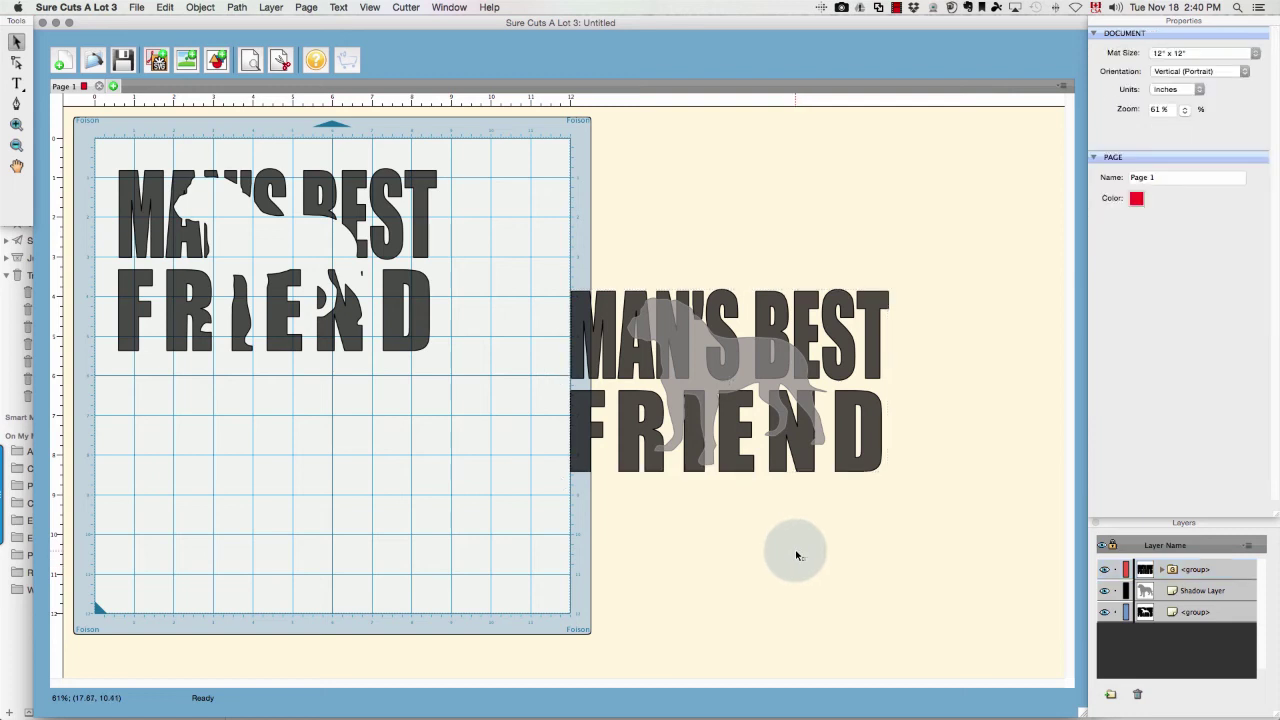
pyautogui.click(590, 412)
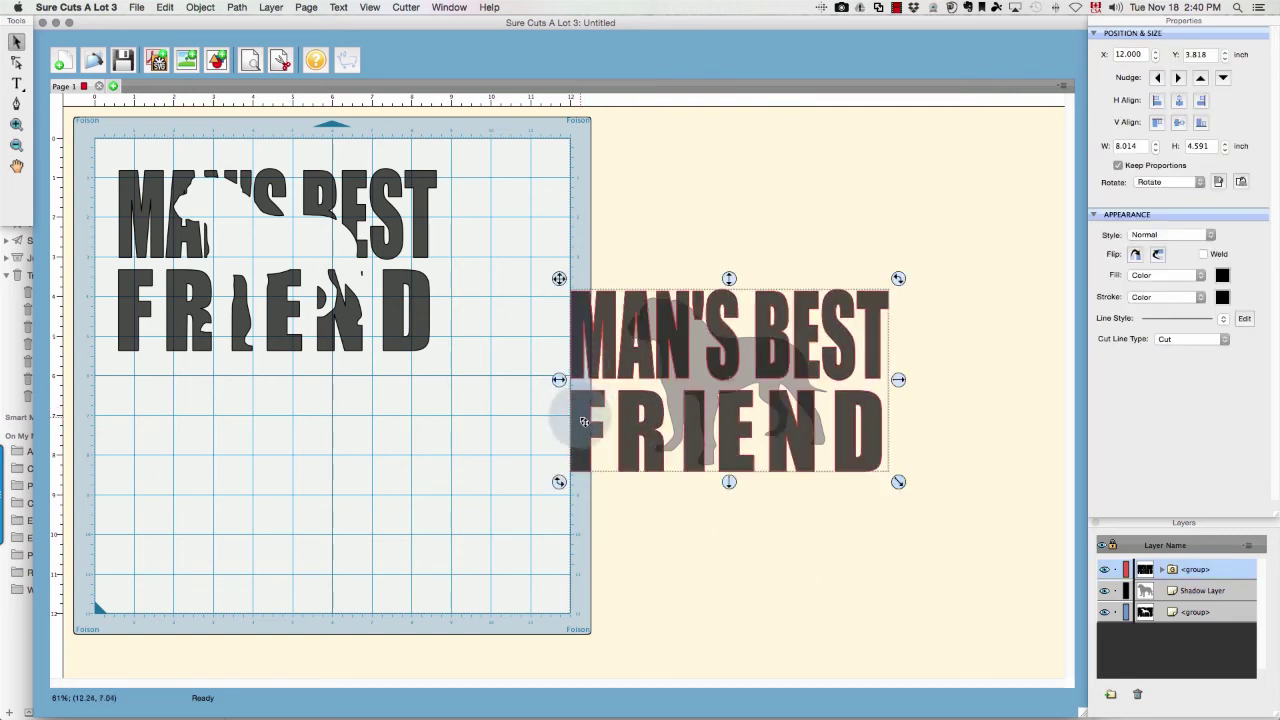
pyautogui.click(700, 566)
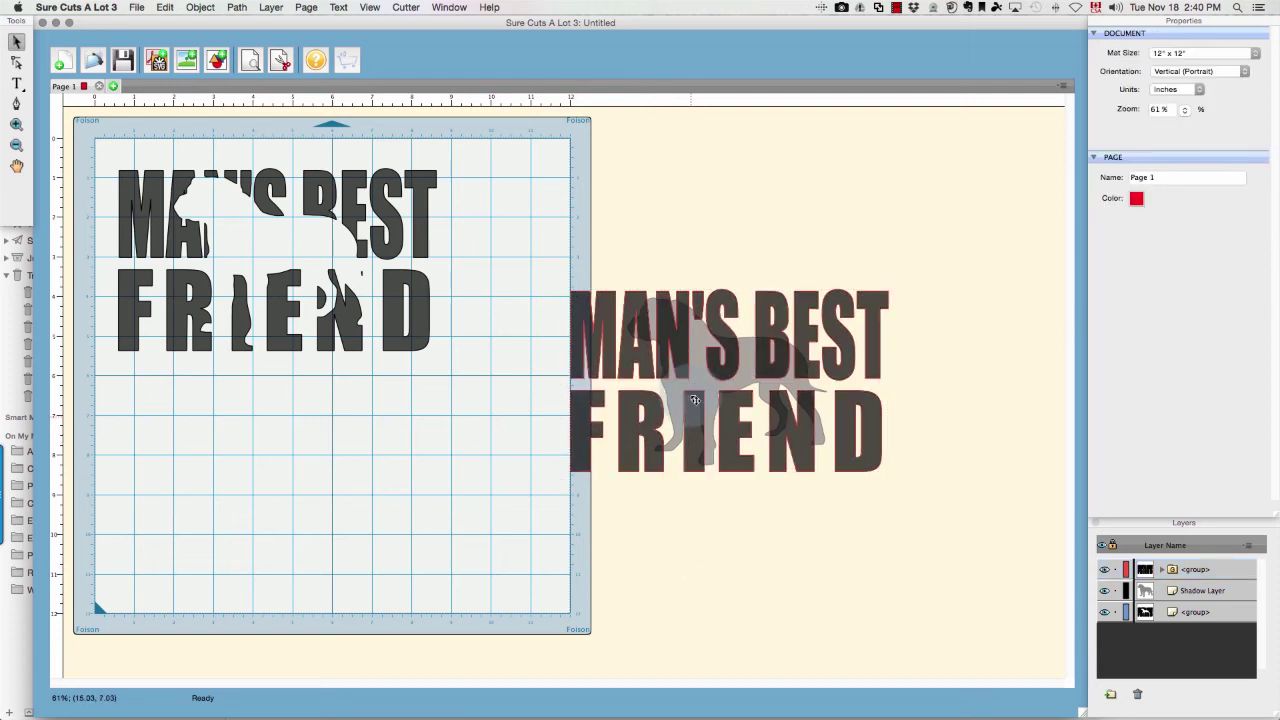
pyautogui.click(703, 372)
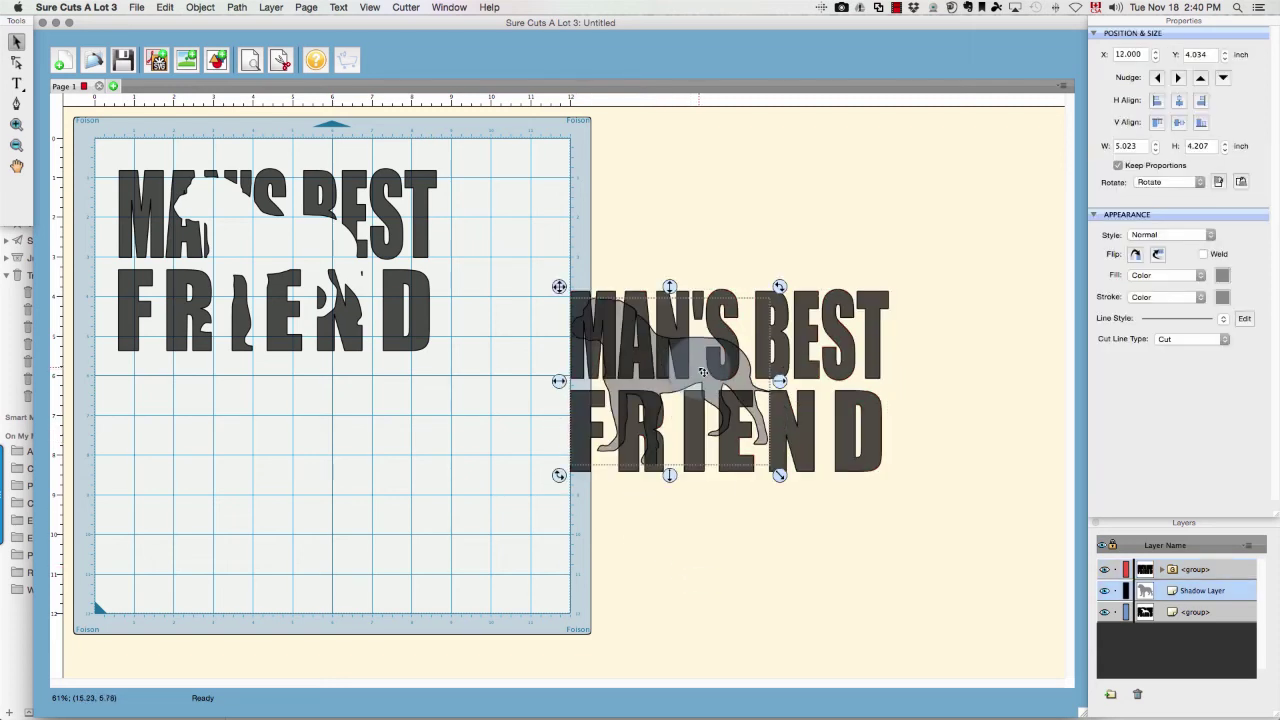
pyautogui.moveTo(703, 372); pyautogui.dragTo(760, 374)
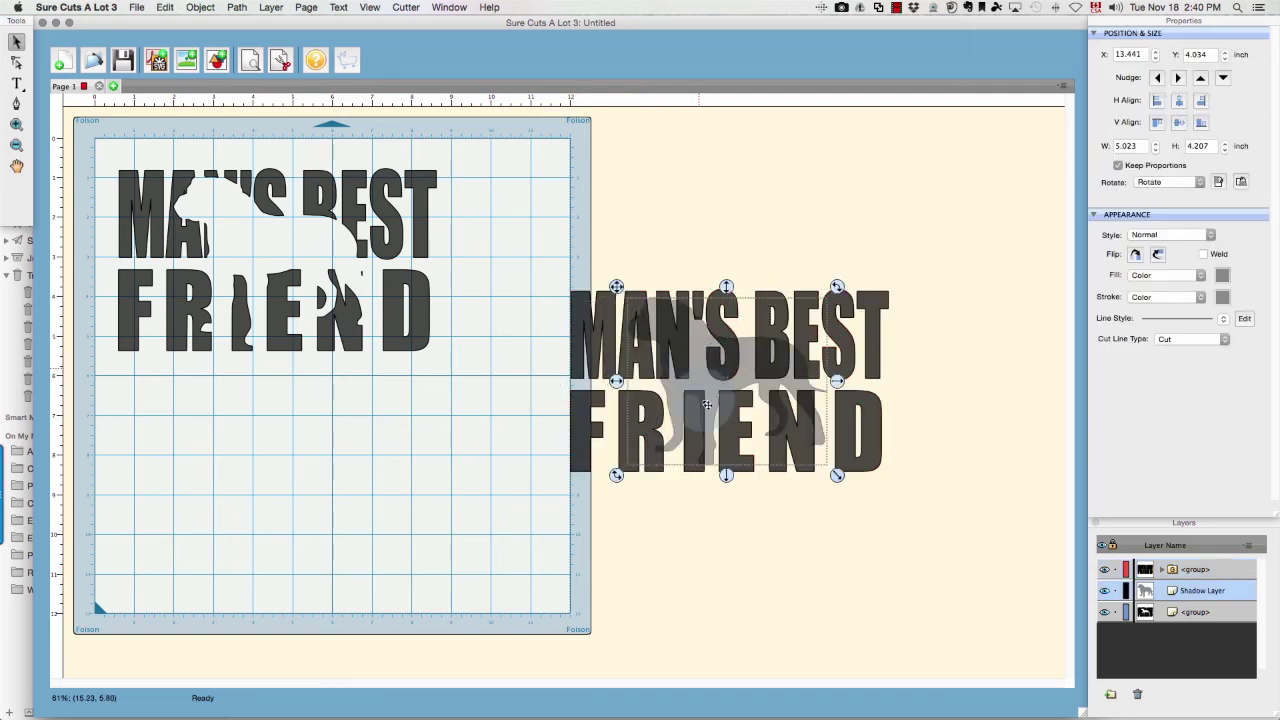
pyautogui.rightClick(707, 379)
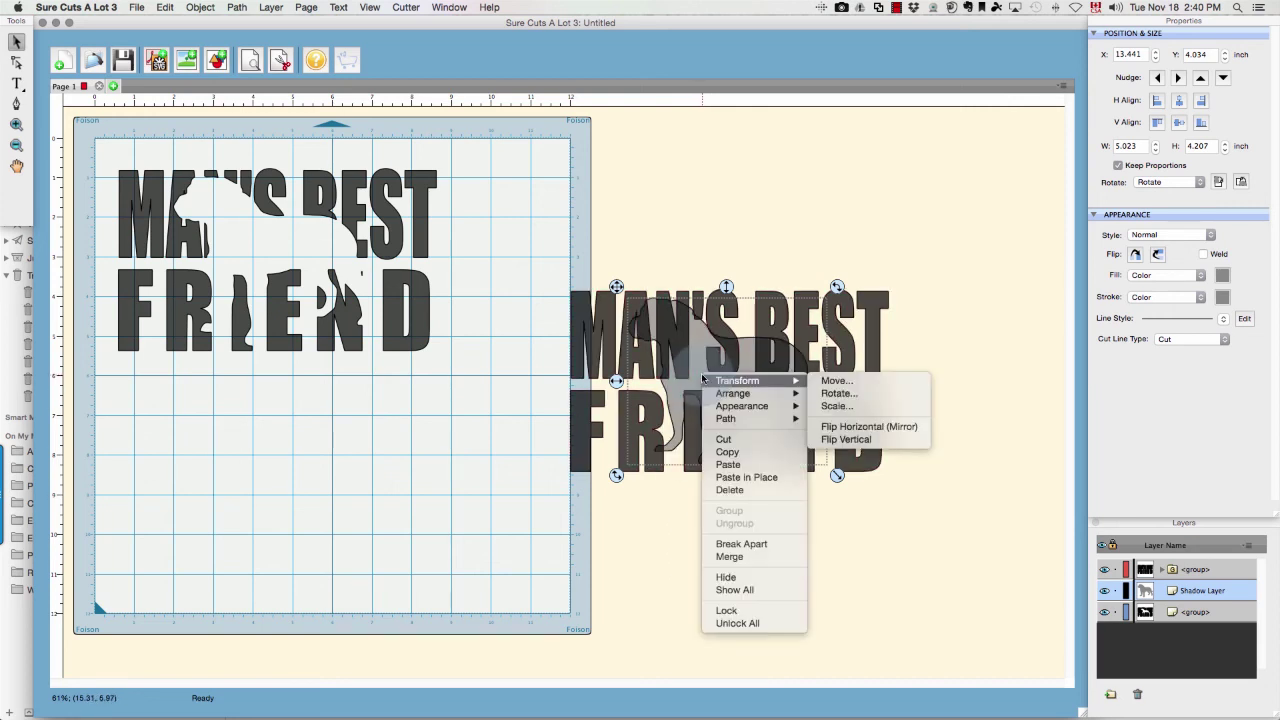
pyautogui.moveTo(717, 395)
pyautogui.click(850, 393)
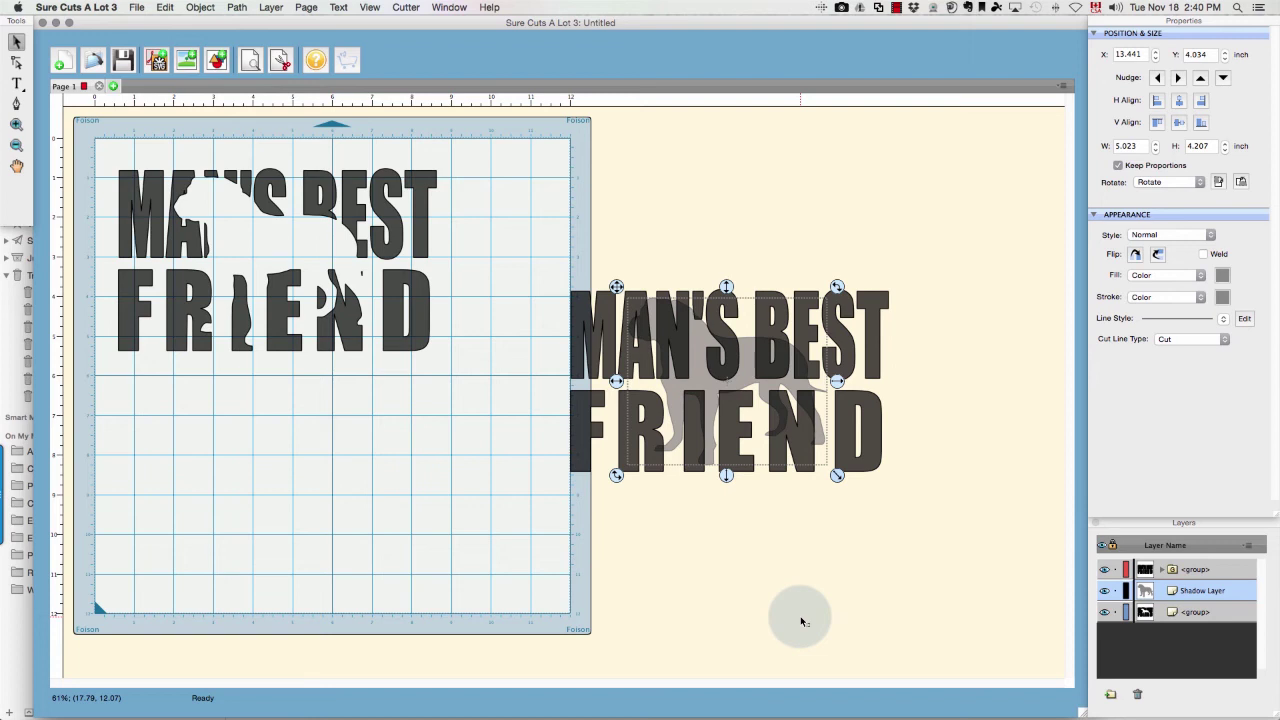
# Undo the shadow's shift to restore its offset position, then bring it to the front again
pyautogui.click(800, 621)
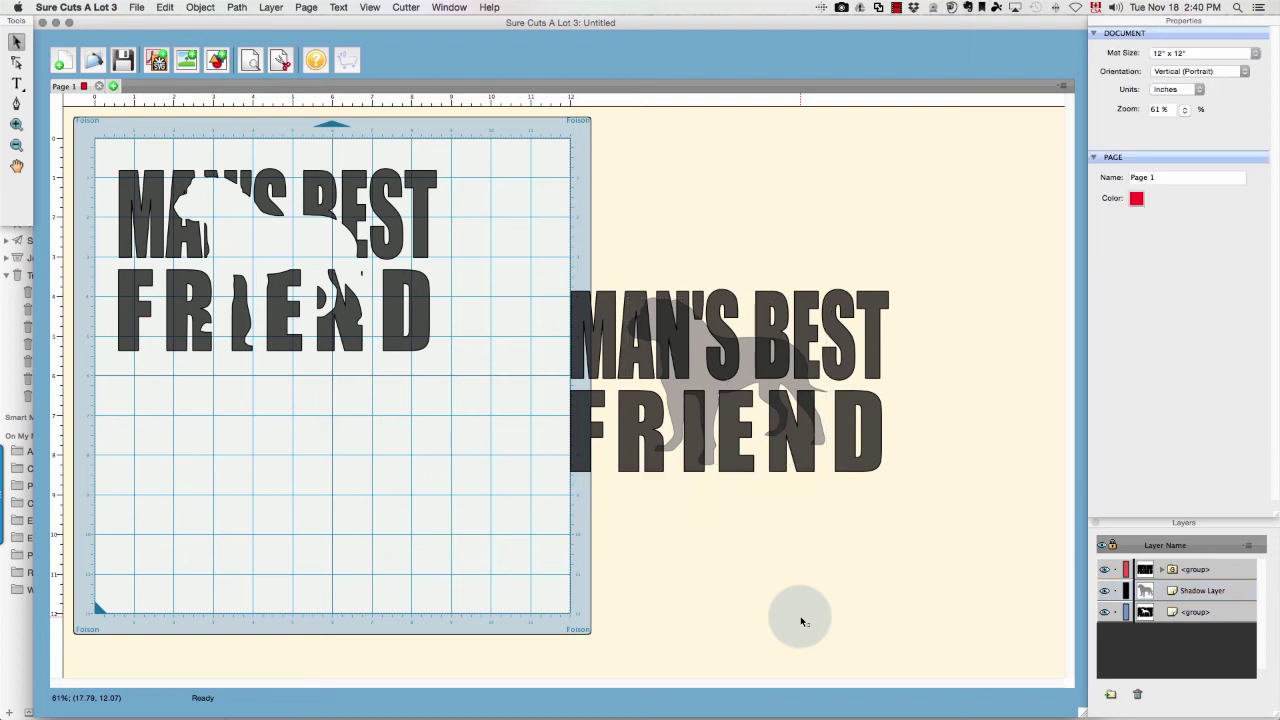
pyautogui.click(747, 371)
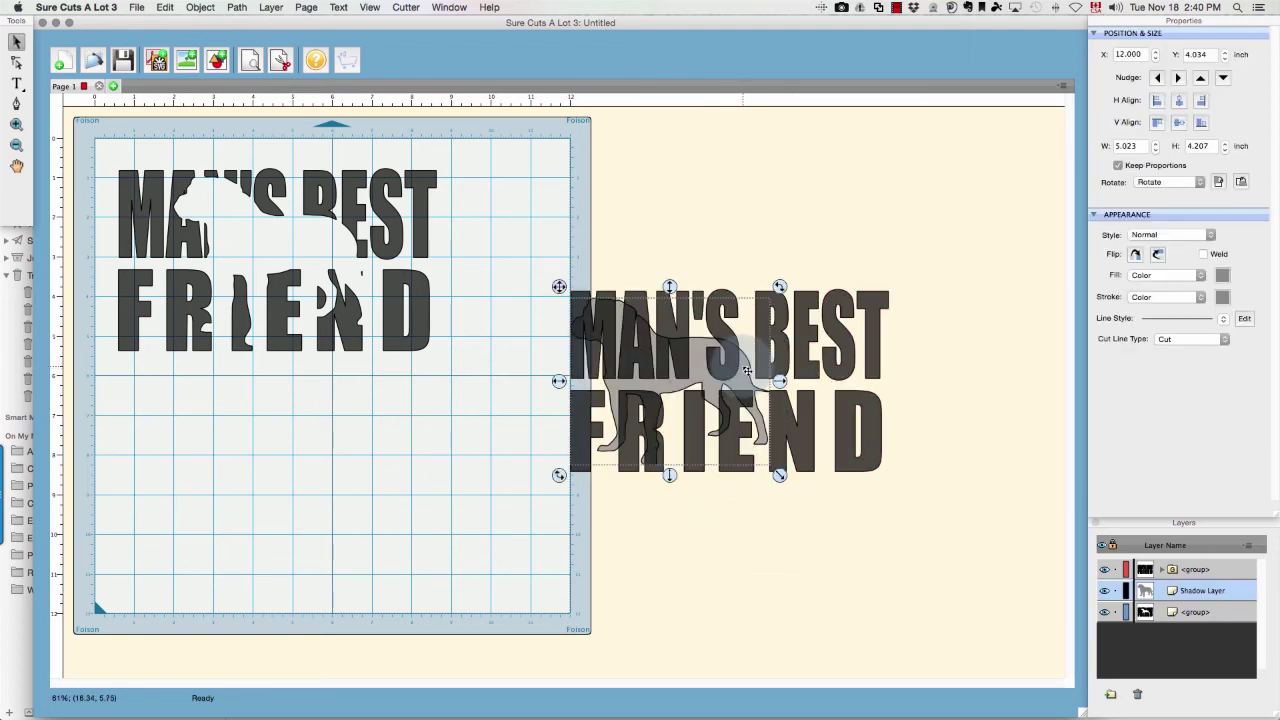
pyautogui.press('super+z')
pyautogui.rightClick(745, 371)
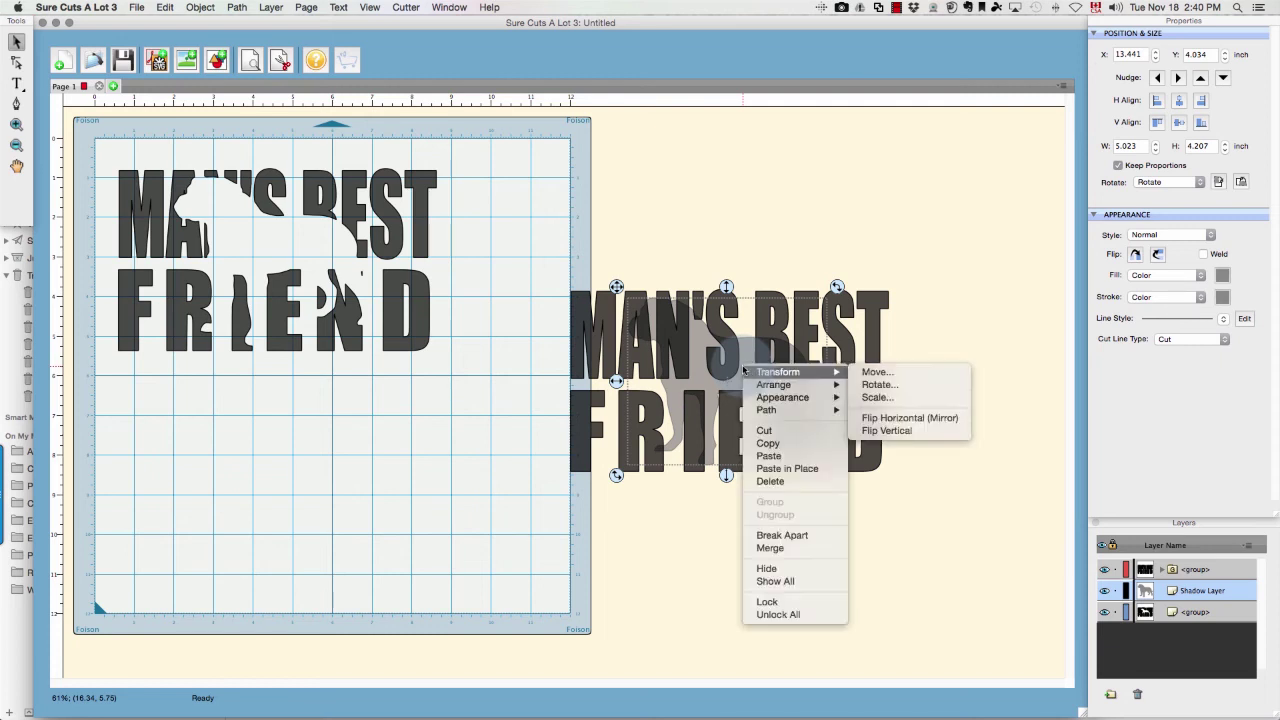
pyautogui.moveTo(775, 385)
pyautogui.click(868, 386)
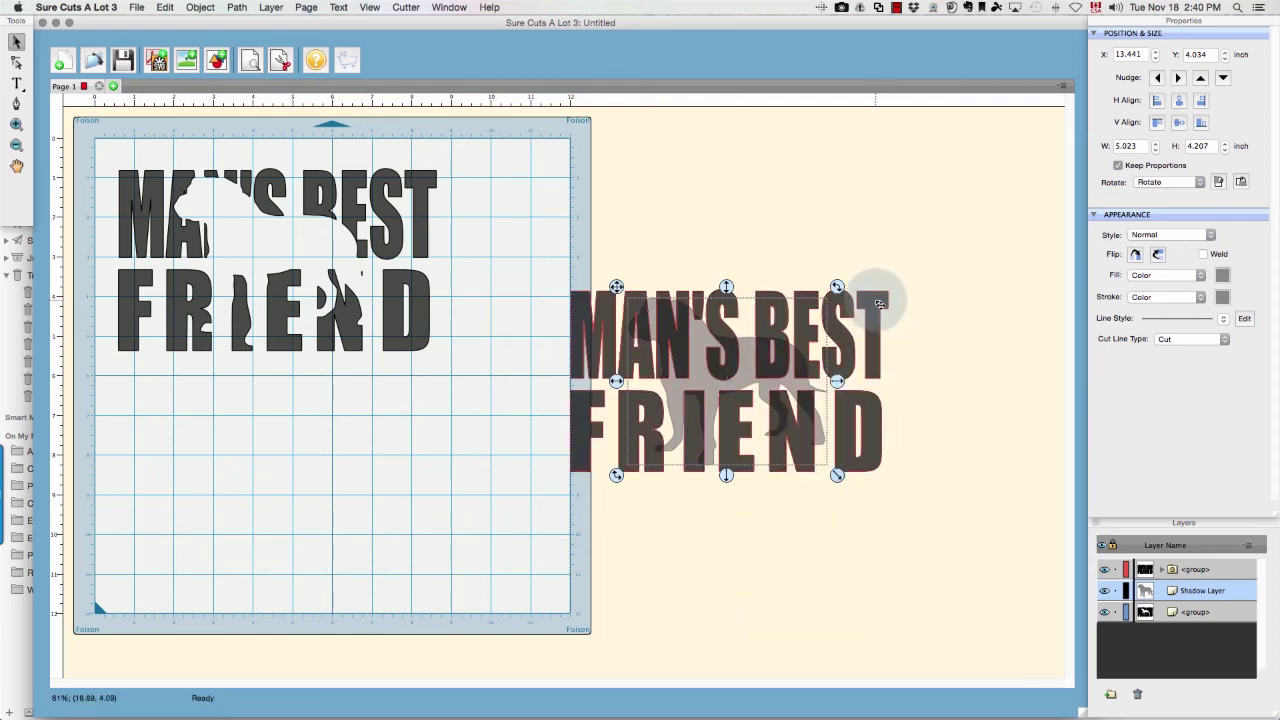
# Send the MAN'S BEST FRIEND text group to the back, behind the dog shadow
pyautogui.click(879, 303)
pyautogui.rightClick(879, 303)
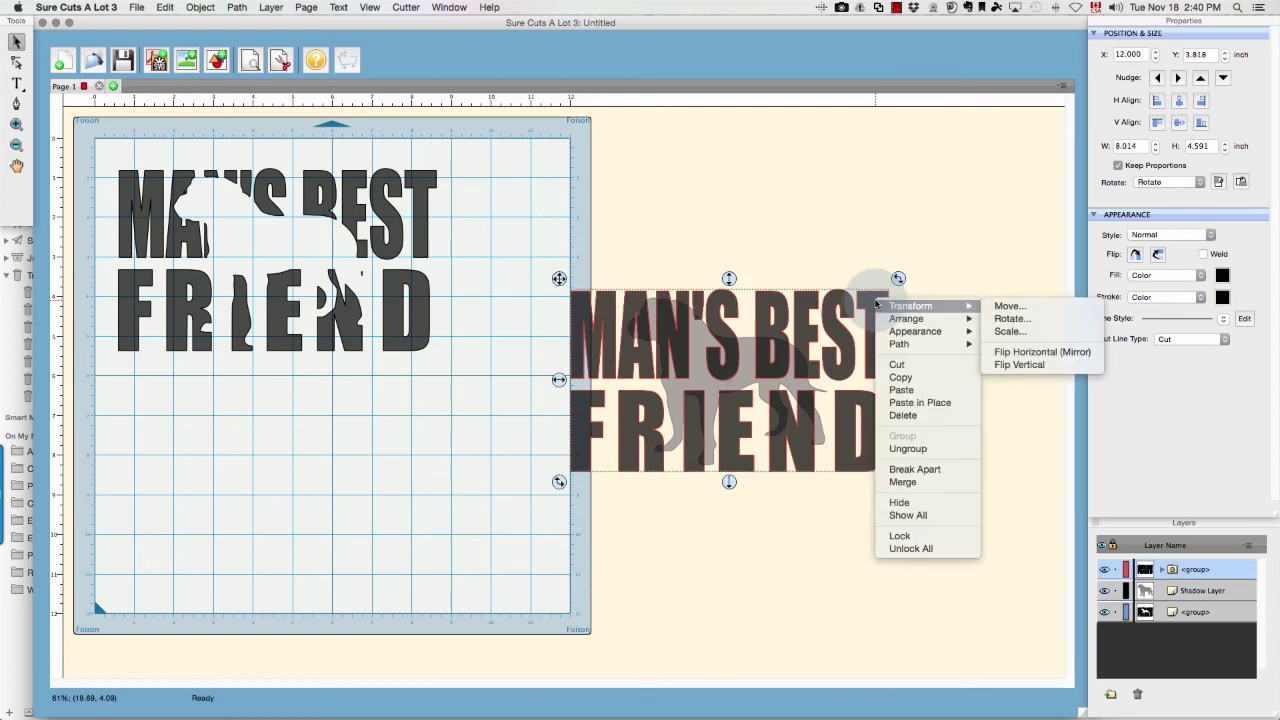
pyautogui.moveTo(912, 318)
pyautogui.click(1015, 357)
# Marquee-select the dog shadow and text copy and apply Path > Intersection, leaving 4.702 × 4.178-inch grey pieces
pyautogui.click(650, 230)
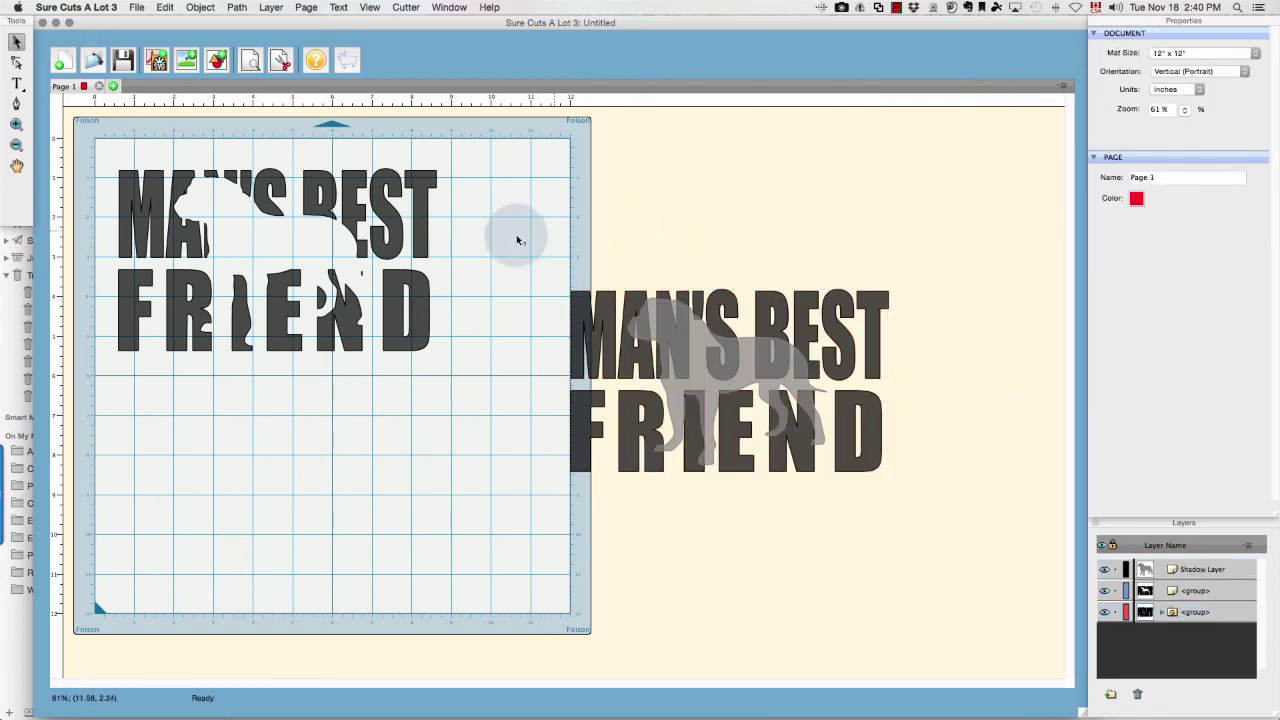
pyautogui.moveTo(510, 234); pyautogui.dragTo(988, 571)
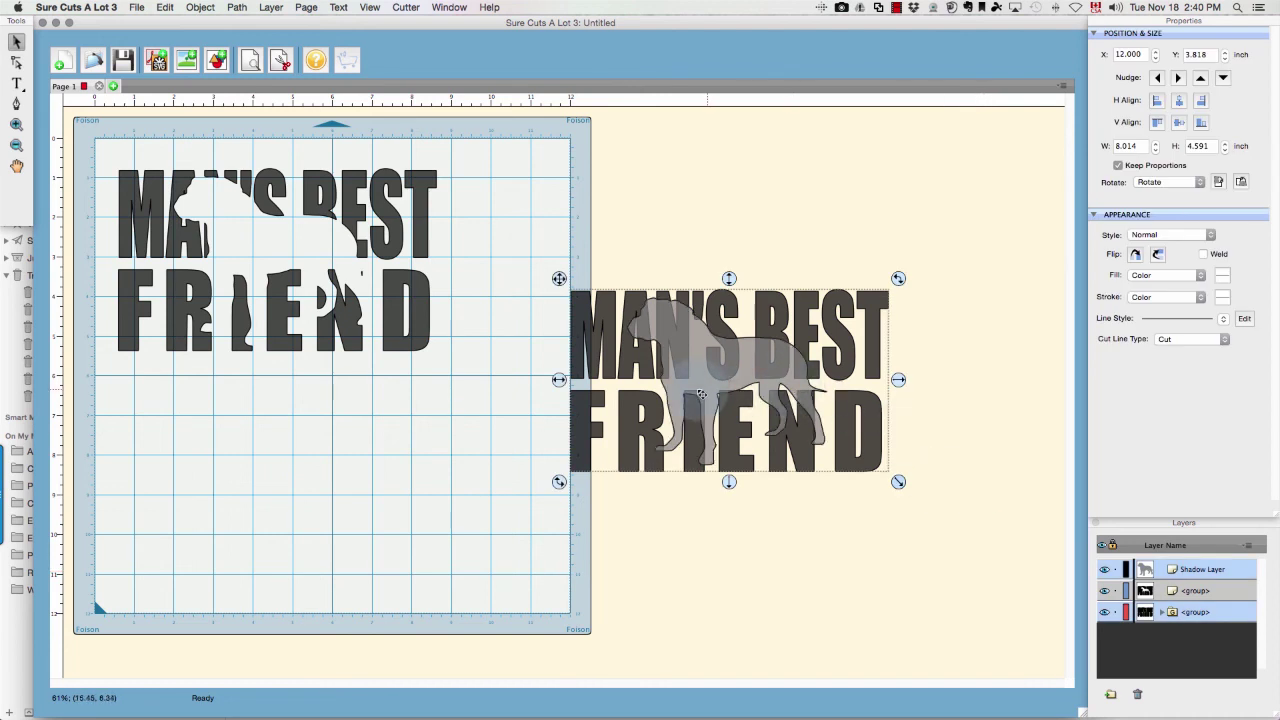
pyautogui.click(200, 7)
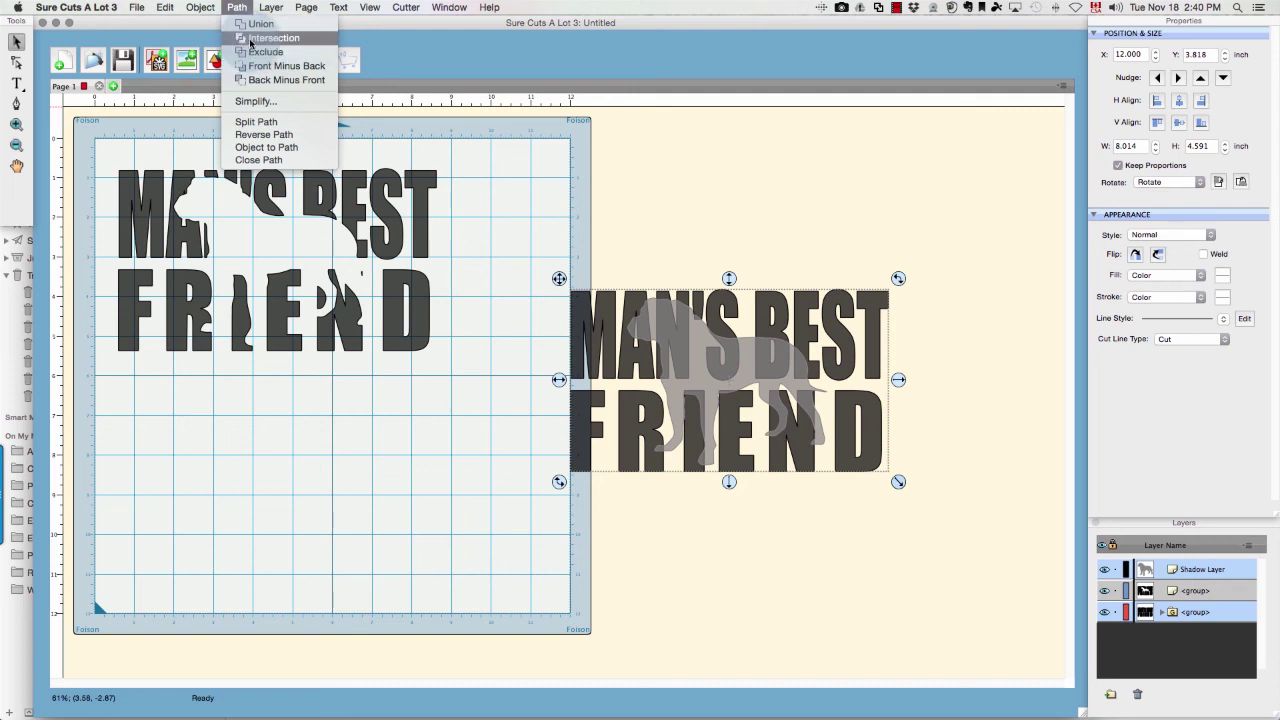
pyautogui.click(262, 38)
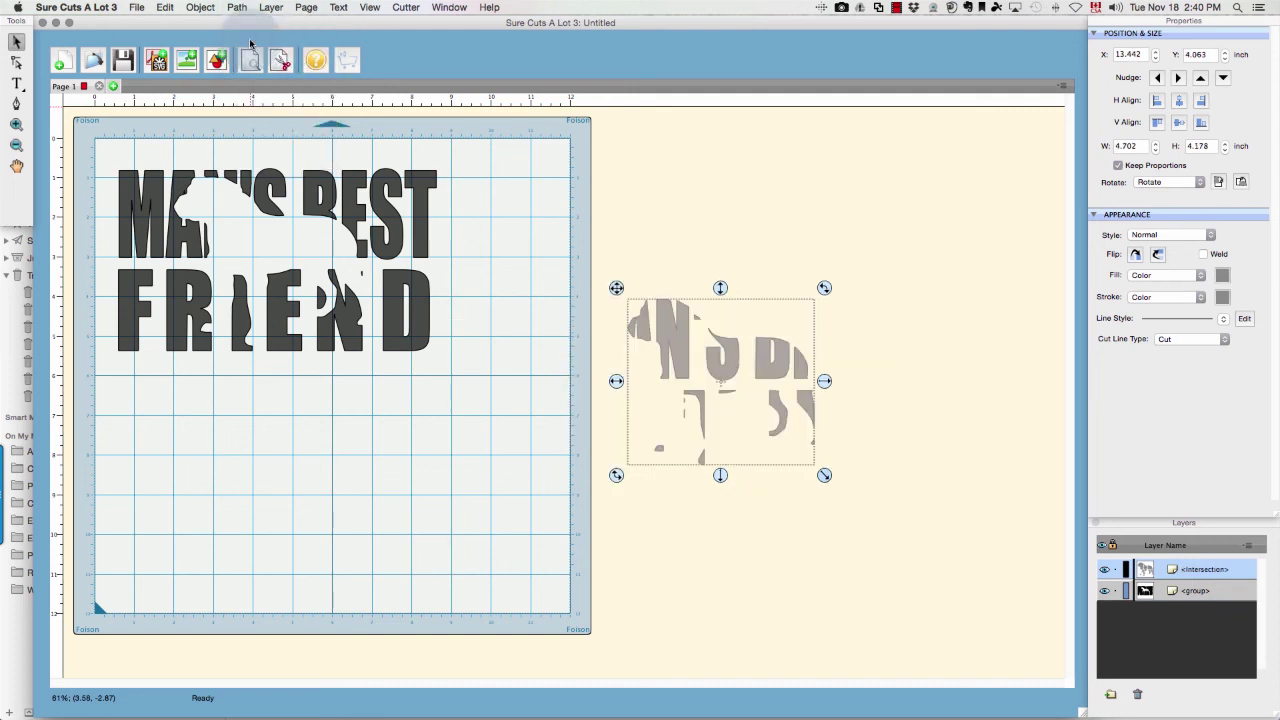
pyautogui.click(663, 295)
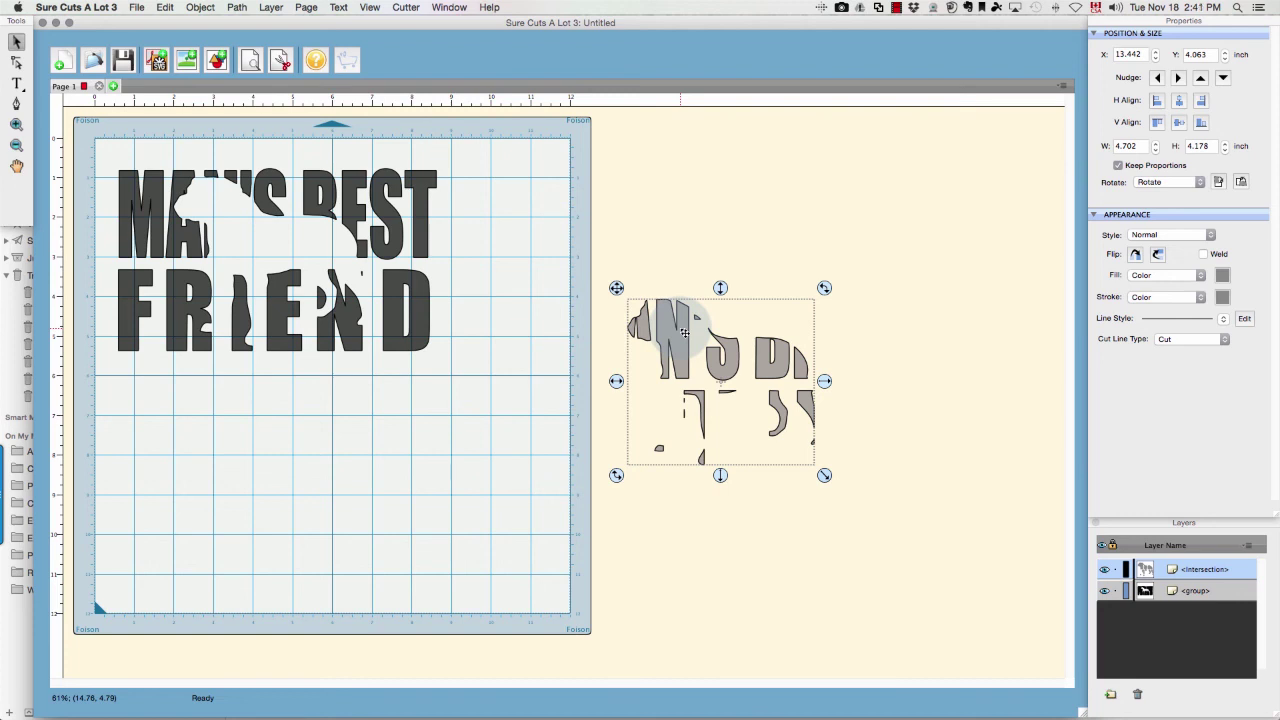
# Drag the grey intersected piece onto the text on the mat and zoom in on it
pyautogui.moveTo(680, 342); pyautogui.dragTo(229, 222)
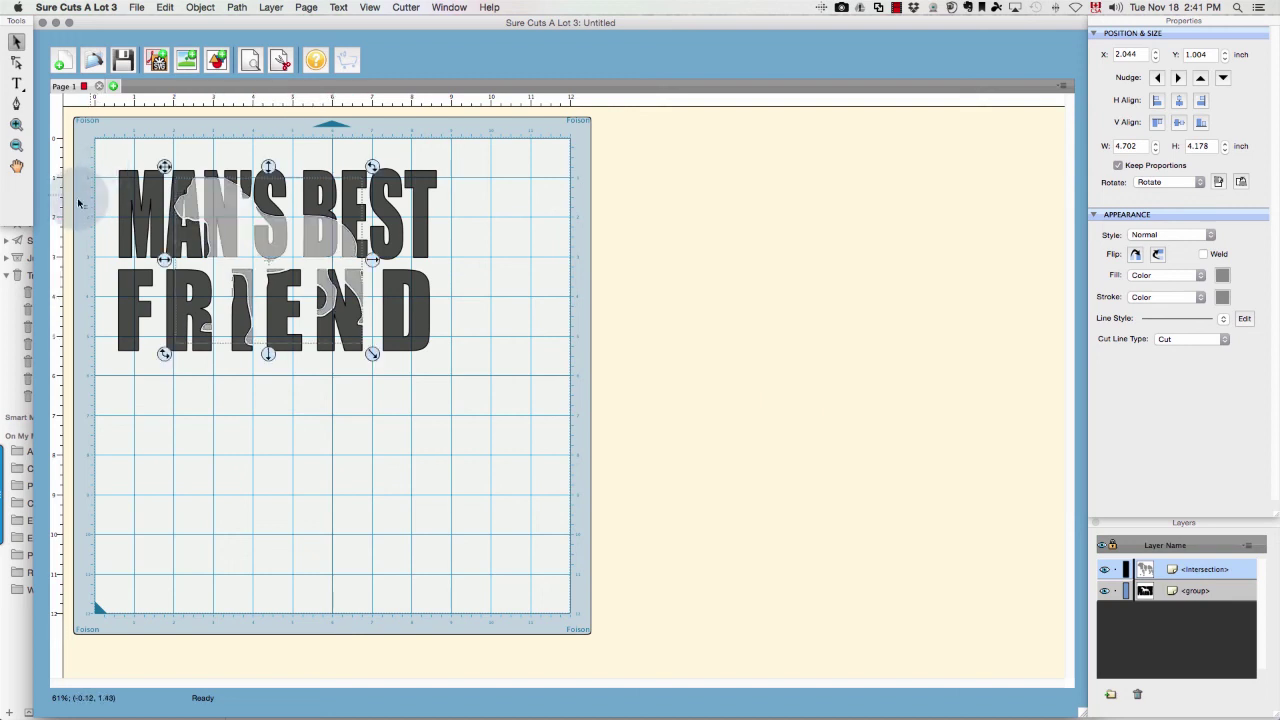
pyautogui.click(262, 272)
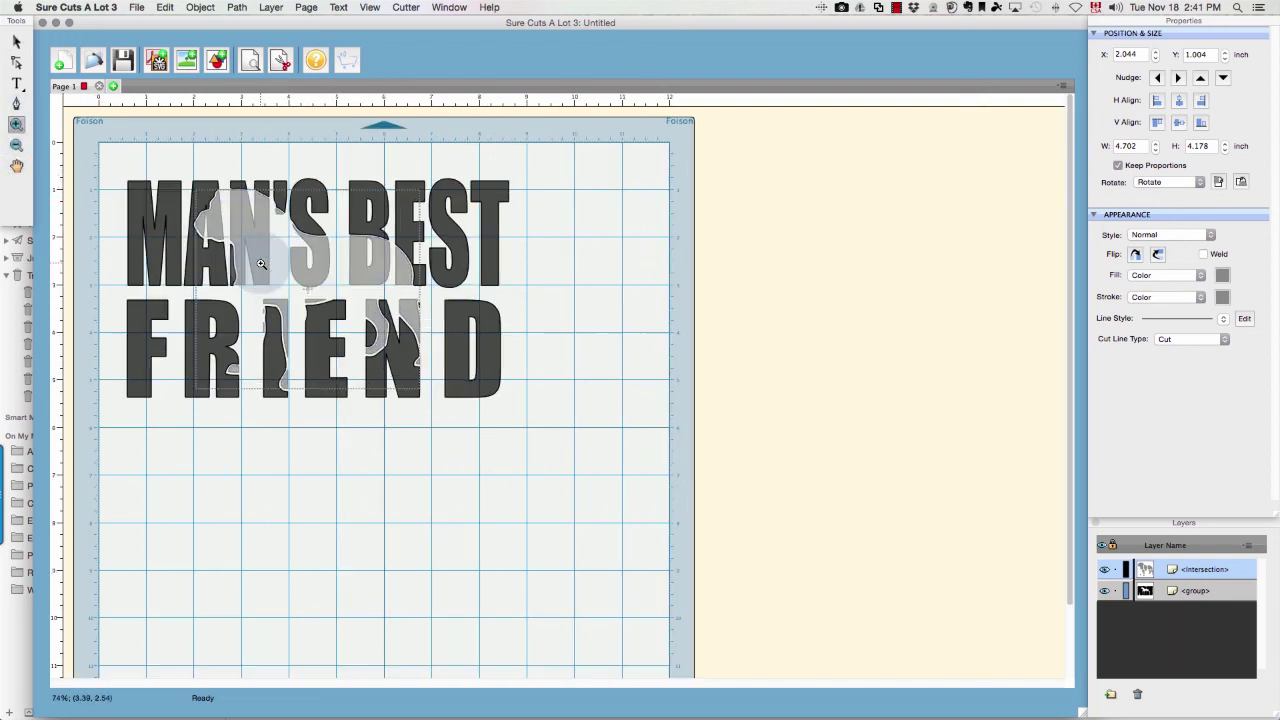
pyautogui.click(362, 316)
pyautogui.click(374, 319)
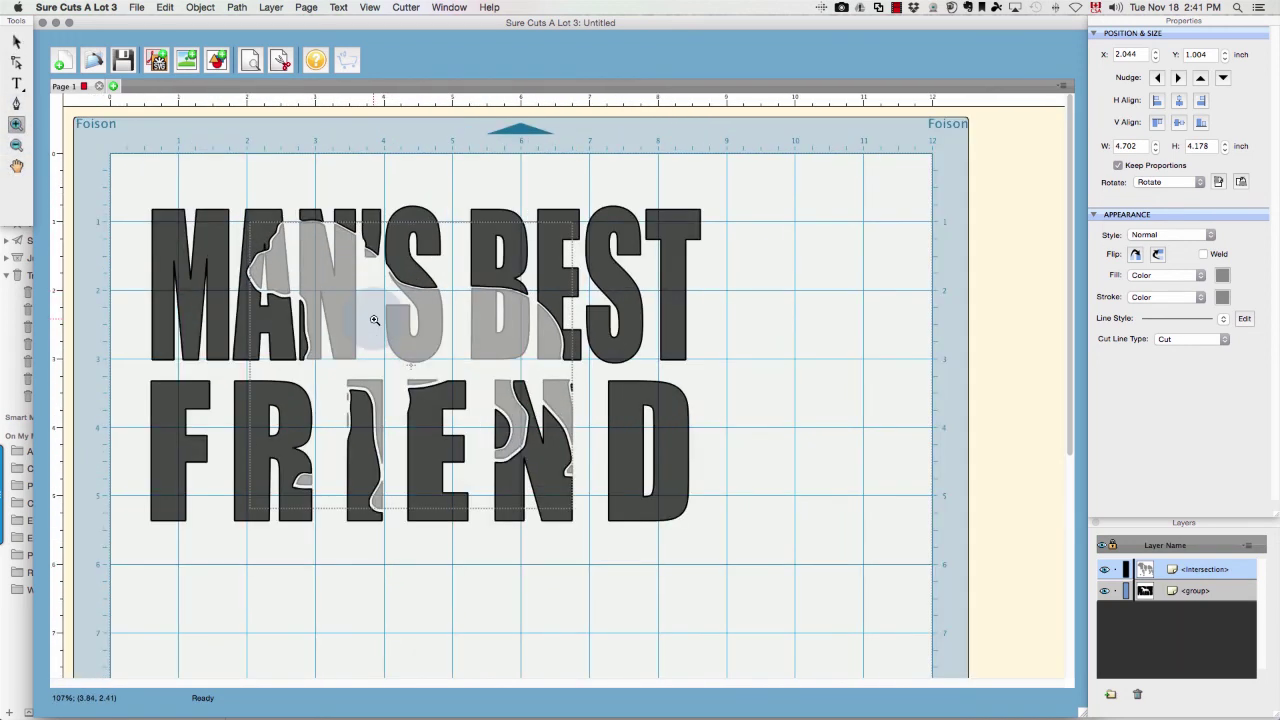
pyautogui.click(374, 319)
pyautogui.click(432, 368)
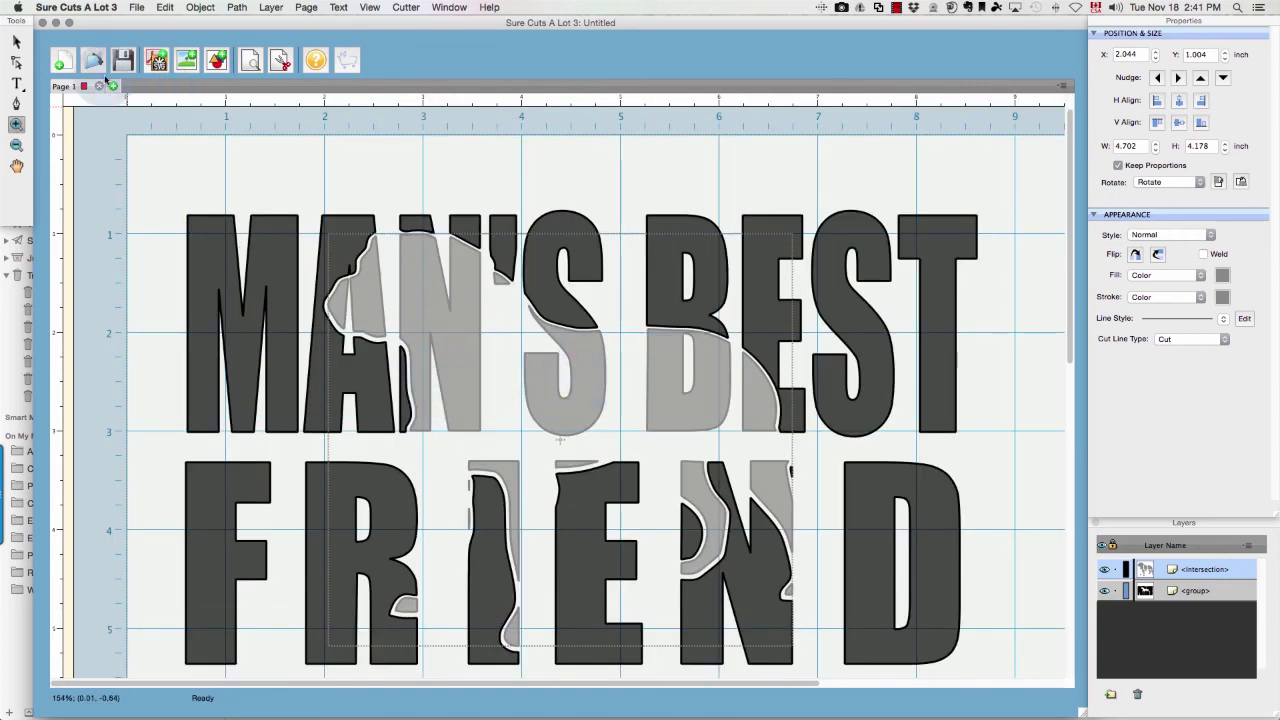
# Nudge the grey piece so it sits slightly offset inside the dog-shaped gap
pyautogui.click(16, 41)
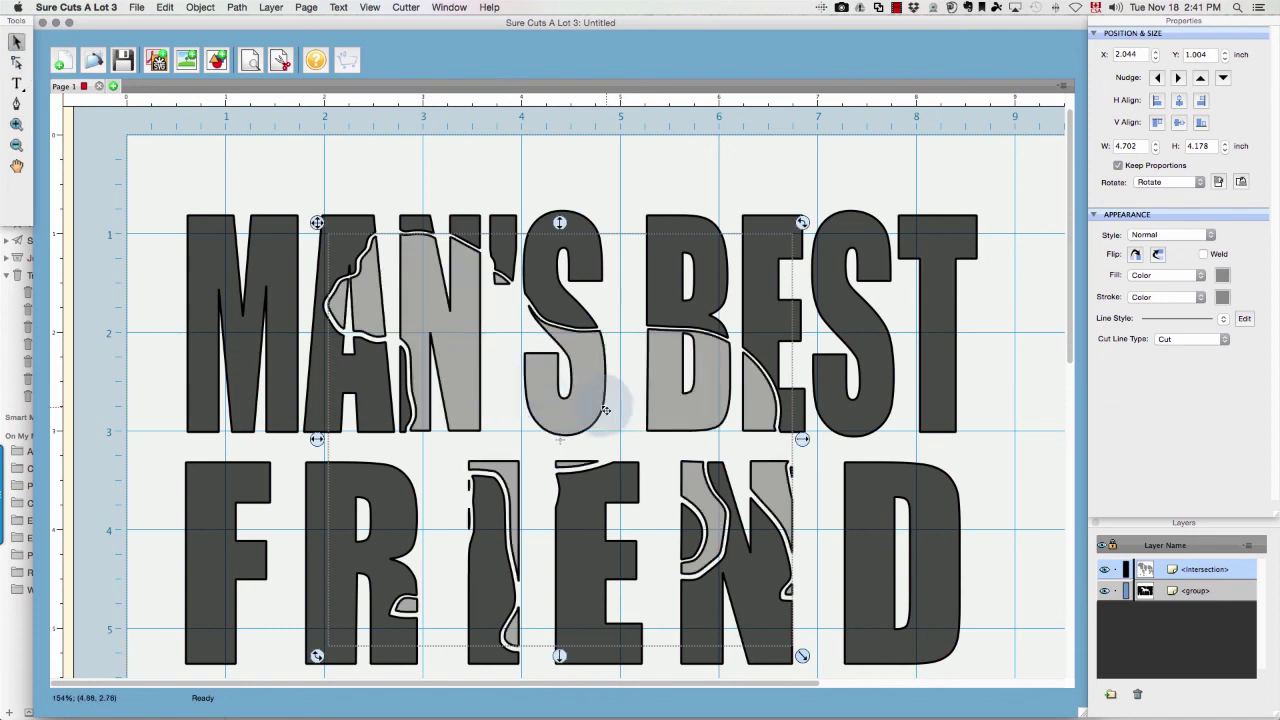
pyautogui.moveTo(582, 399); pyautogui.dragTo(583, 399)
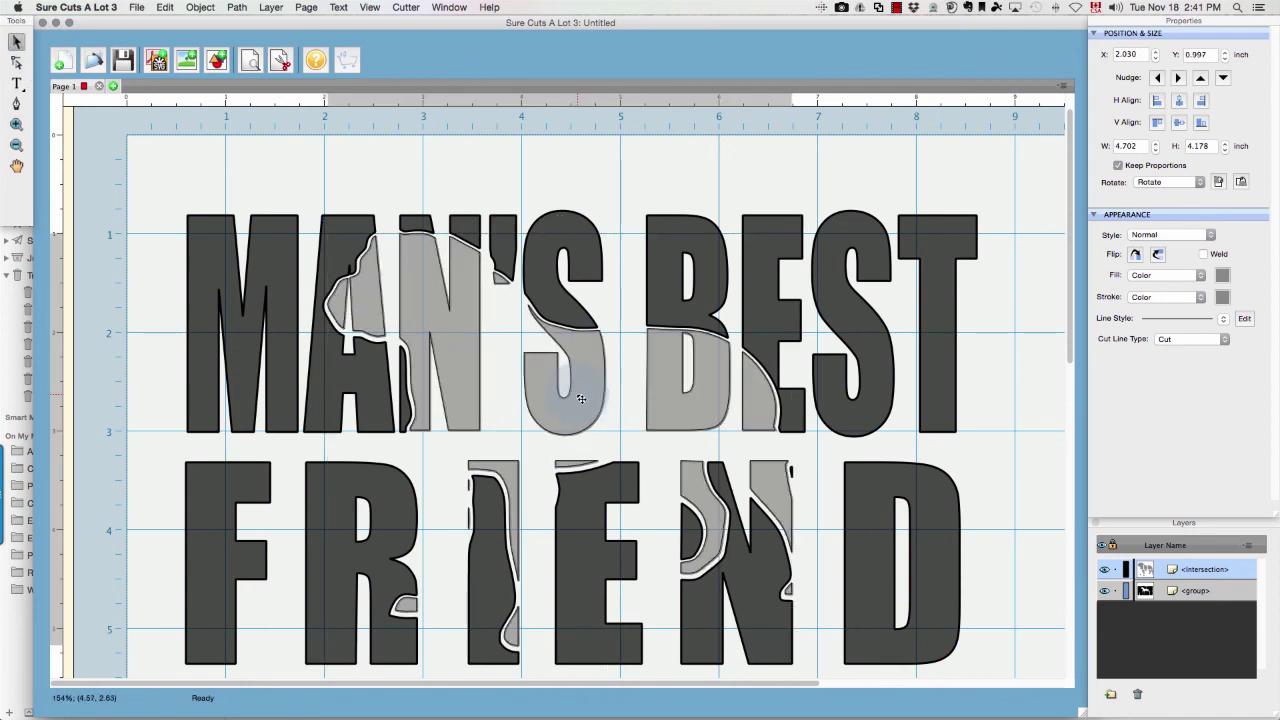
pyautogui.moveTo(581, 399); pyautogui.dragTo(593, 398)
# Deselect the grey piece and zoom out to 98% to view the whole mat
pyautogui.click(695, 188)
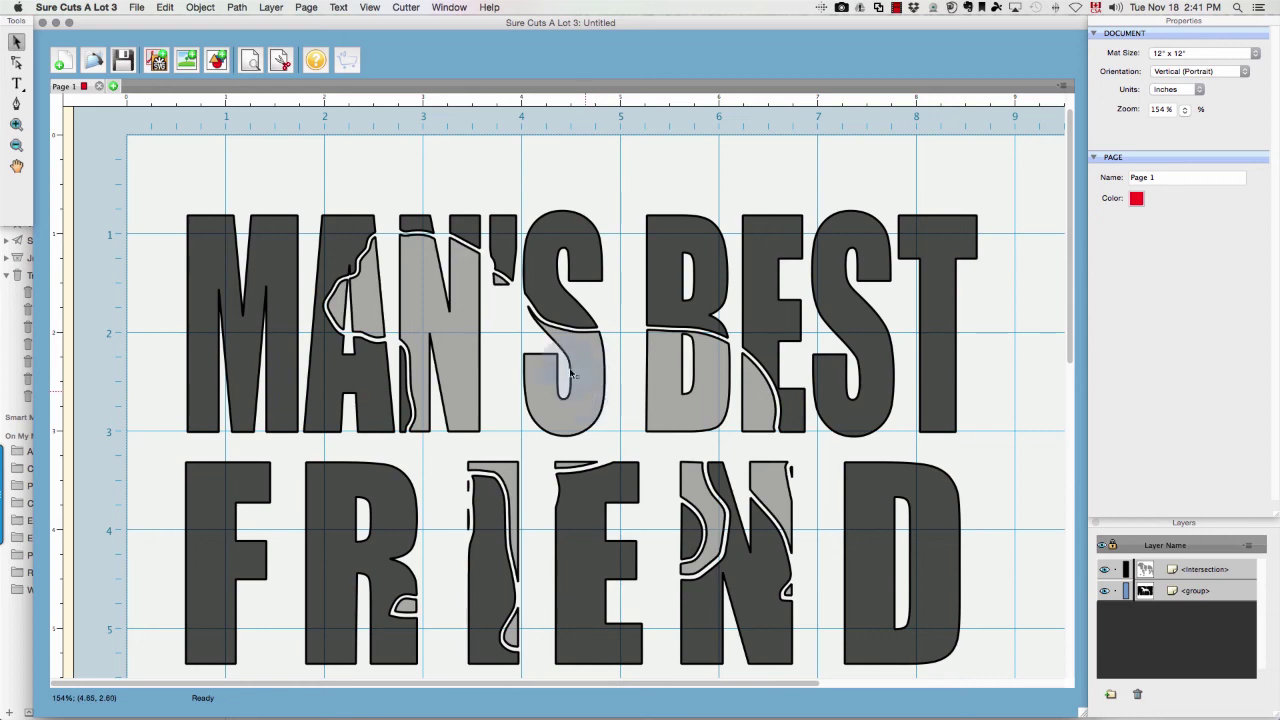
pyautogui.click(15, 147)
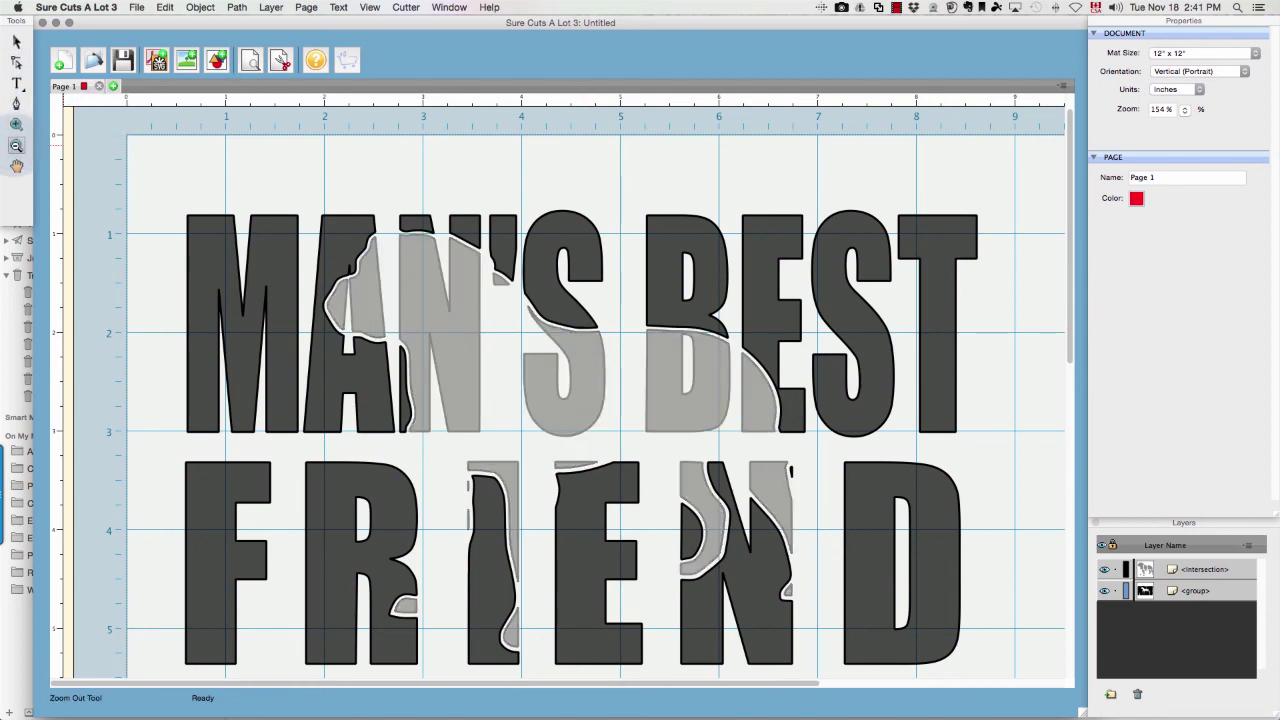
pyautogui.click(536, 373)
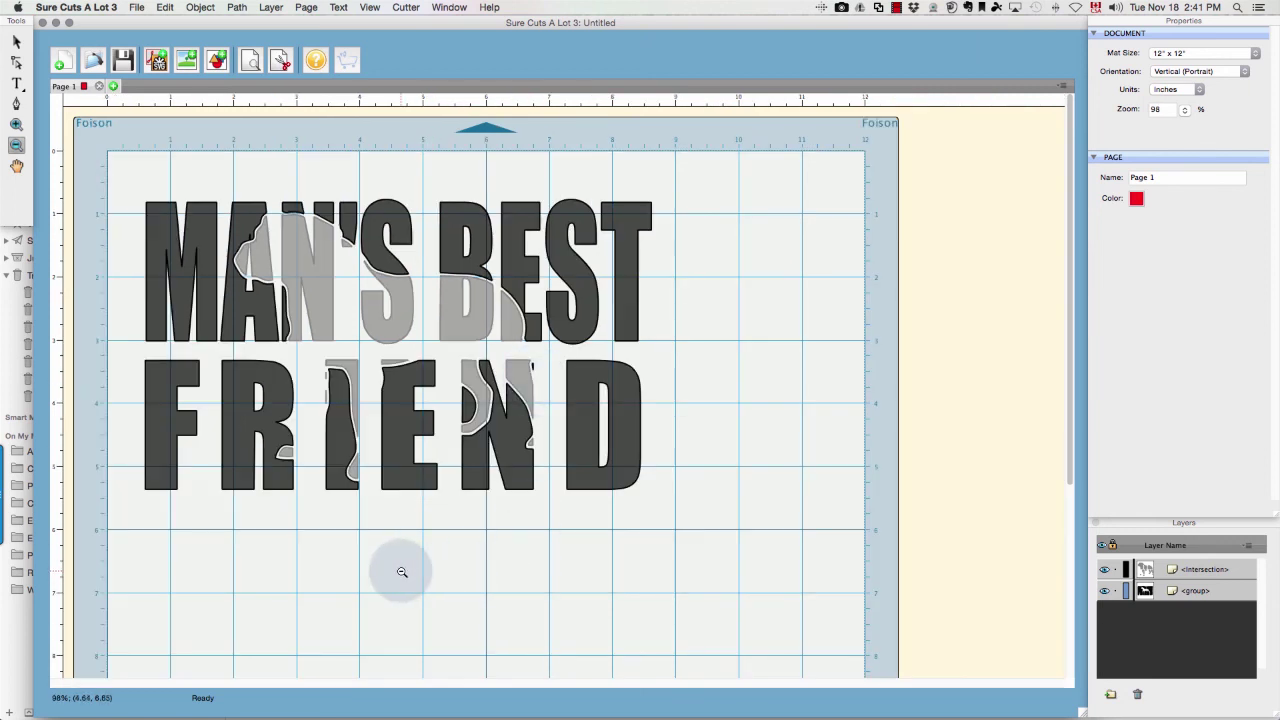